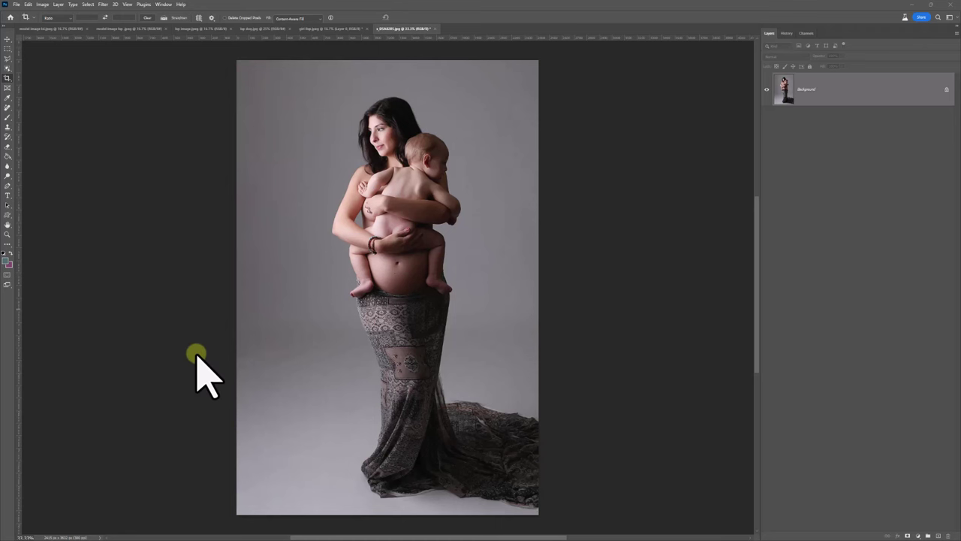
Bring up the DOWNLOADS folder holding the Kensington pack zip and the texture actions file.
key("alt+Tab")
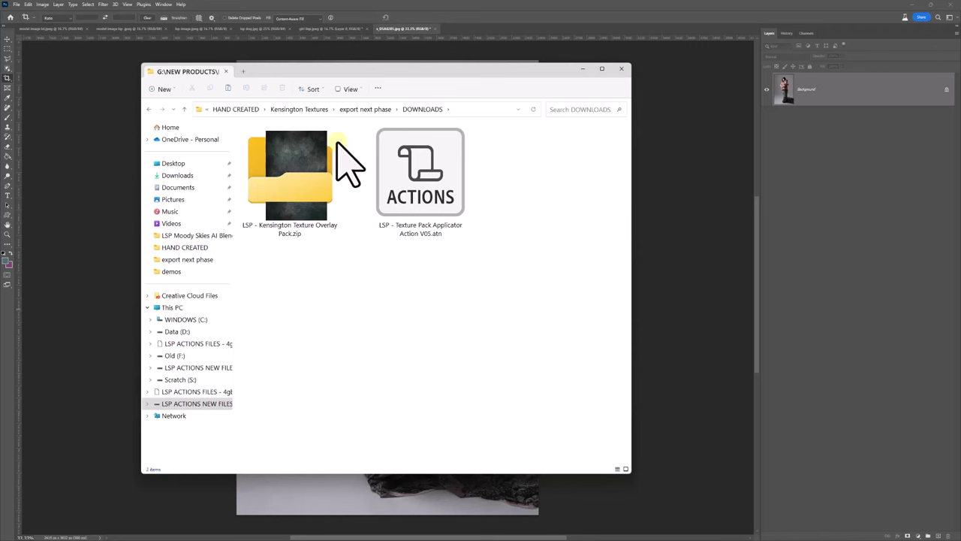
Load LSP - Texture Pack Applicator Action V05.atn into Photoshop from the DOWNLOADS folder.
left_click(395, 150)
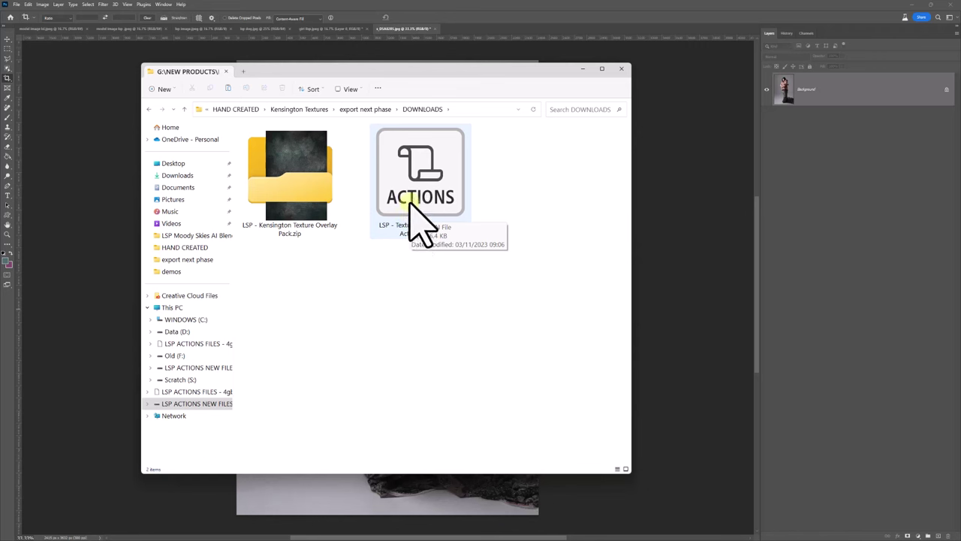
left_click(414, 162)
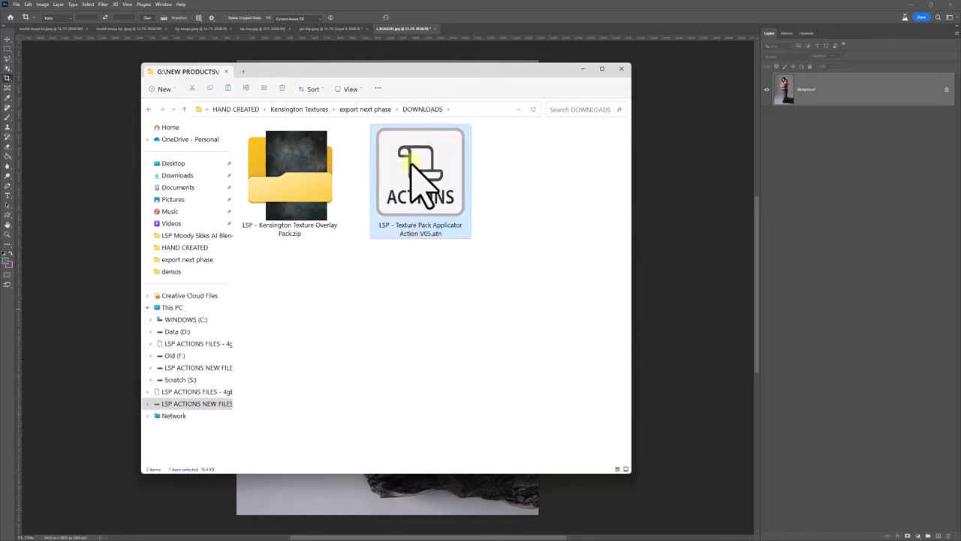
double_click(411, 160)
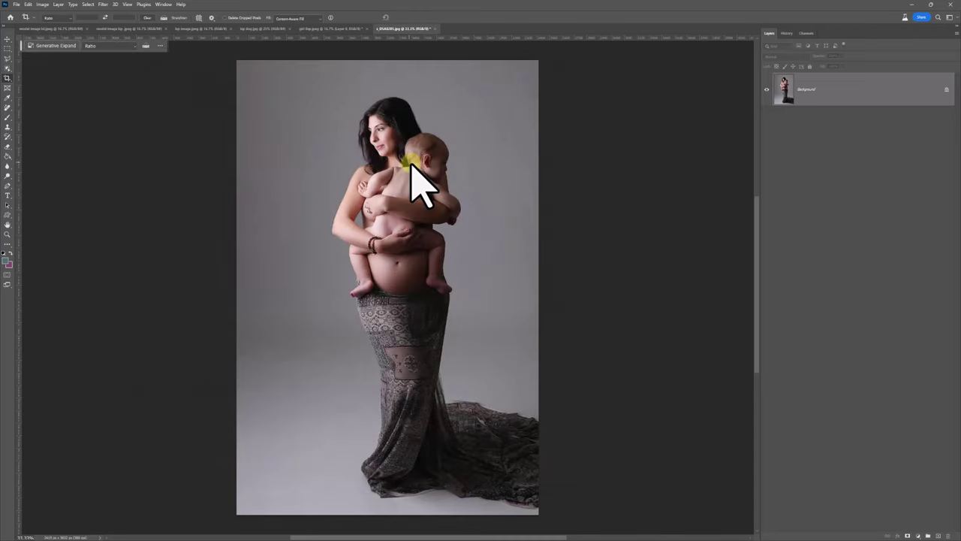
Show the LSP Texture Action set in an enlarged Actions panel and select Apply Texture + Subject.
key("v")
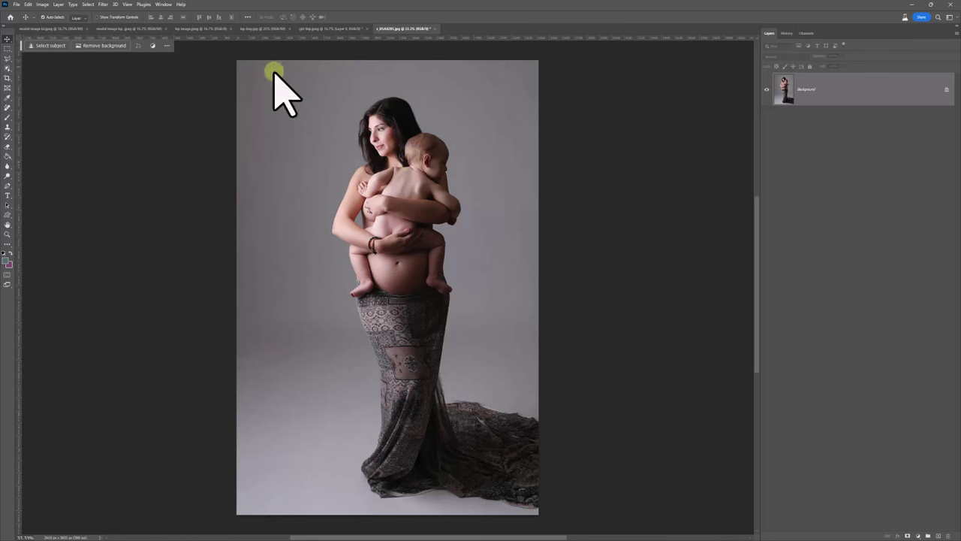
left_click(165, 4)
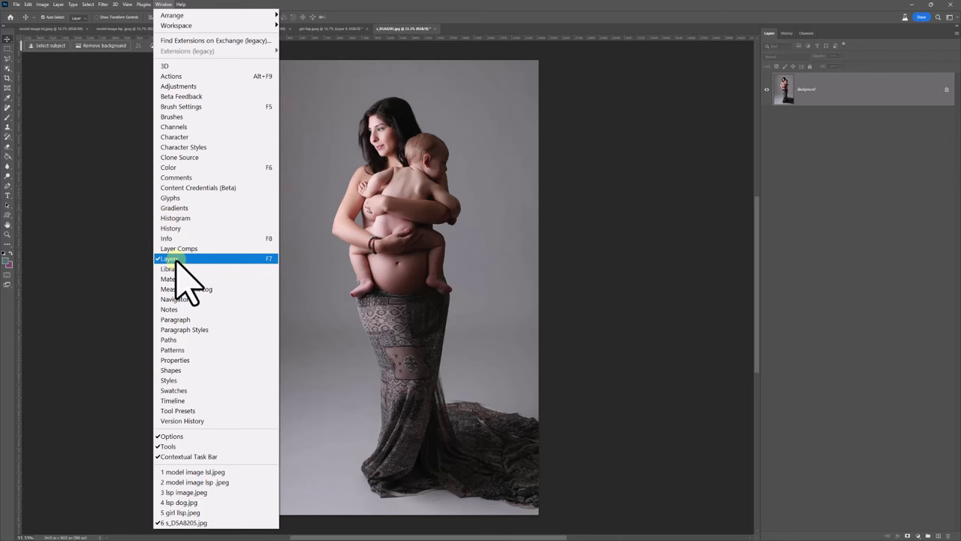
left_click(169, 76)
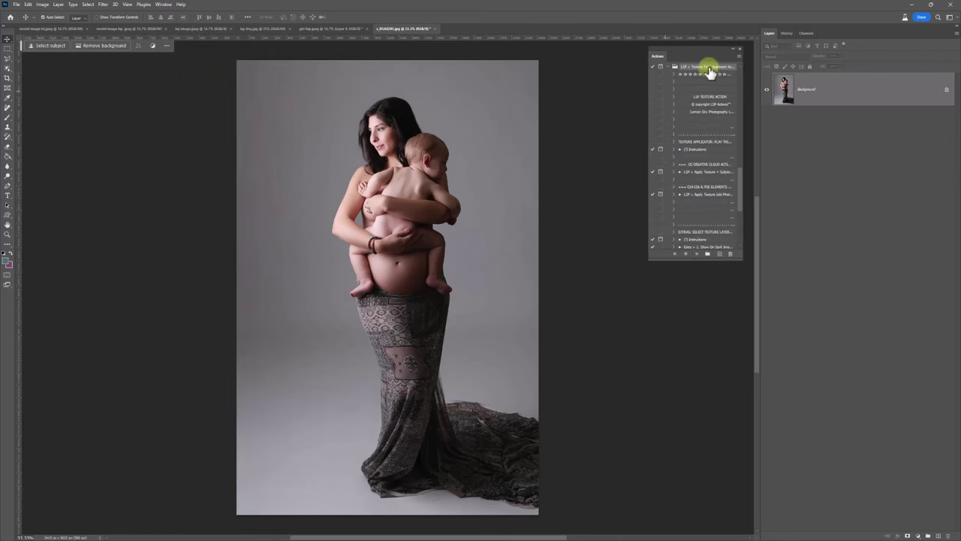
left_click(668, 68)
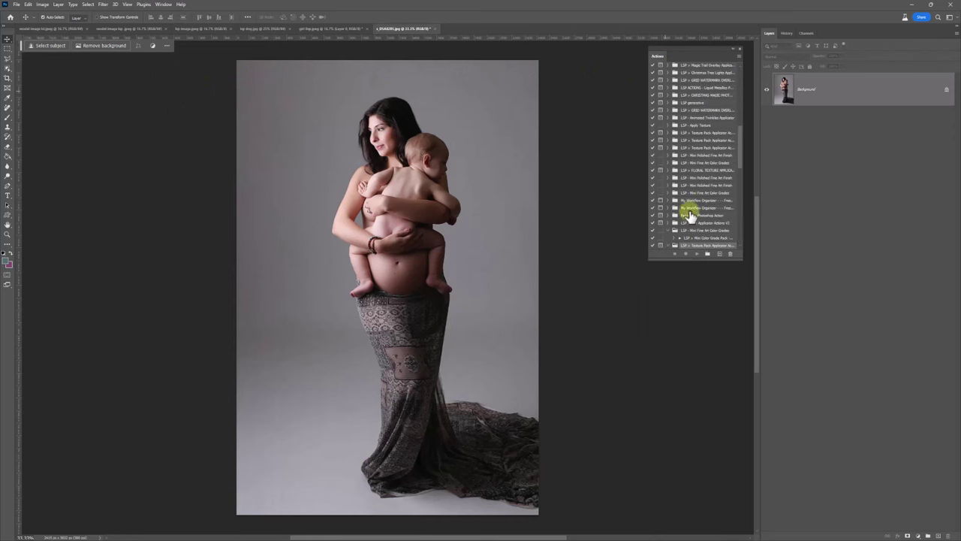
left_click_drag(740, 139, 743, 227)
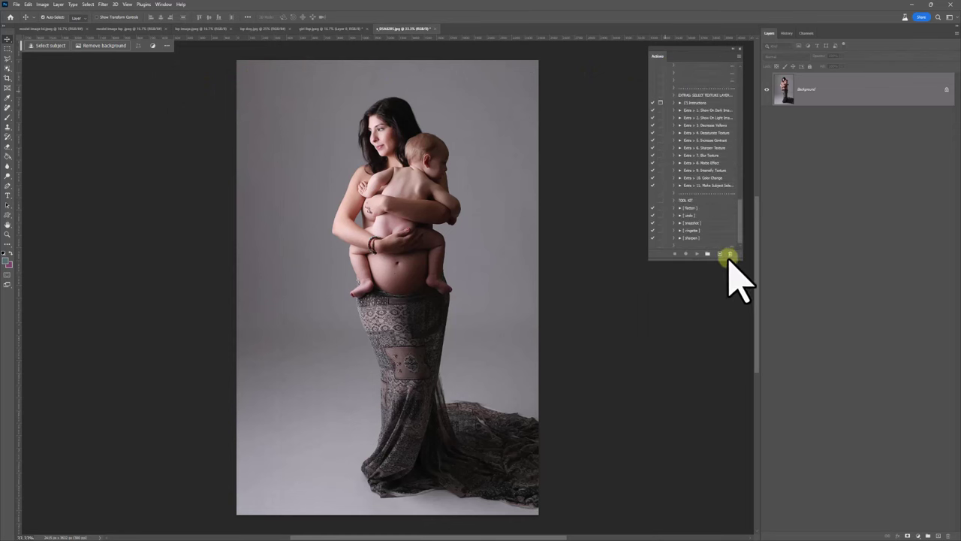
left_click_drag(726, 259, 717, 383)
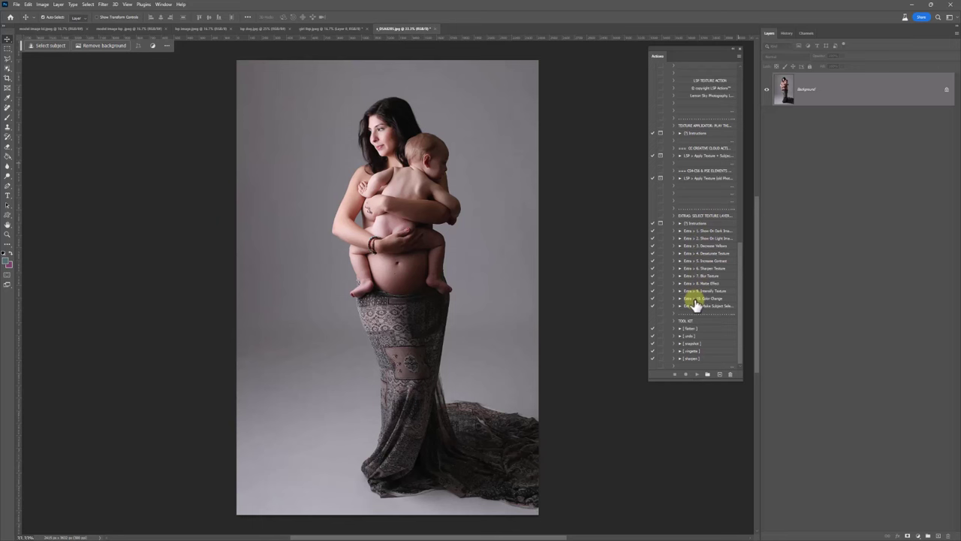
left_click(709, 156)
key("alt+Tab")
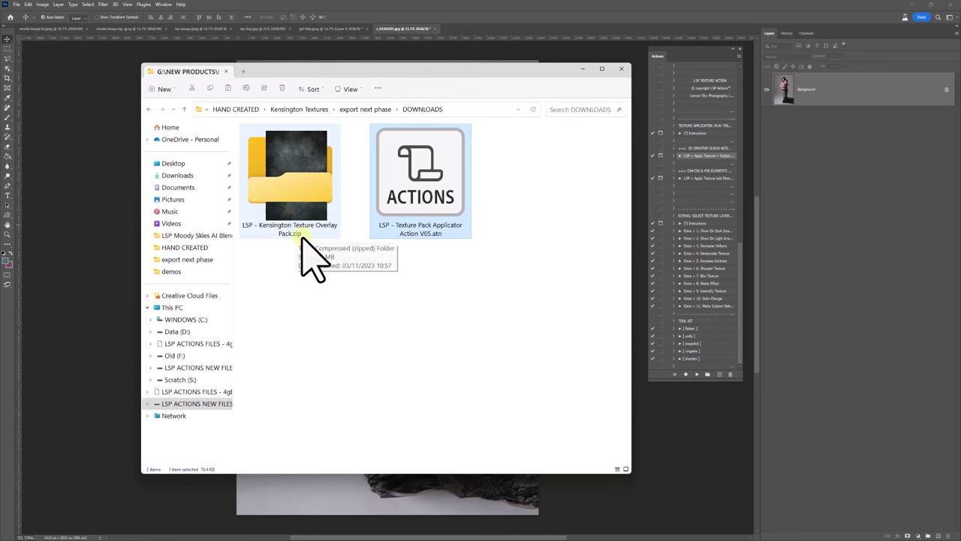
Extract Kensington Texture Overlay Pack.zip into its own folder of 22 texture JPGs.
right_click(284, 186)
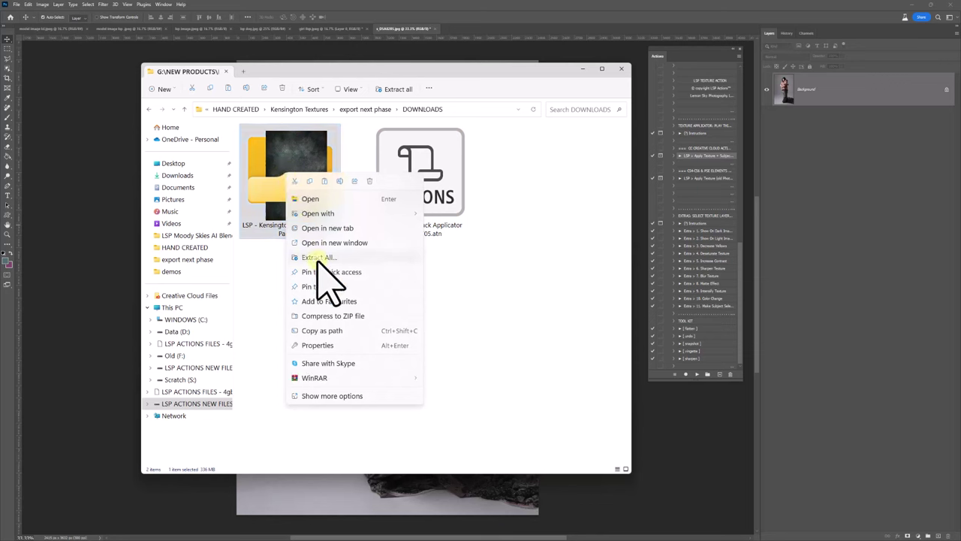
left_click(316, 258)
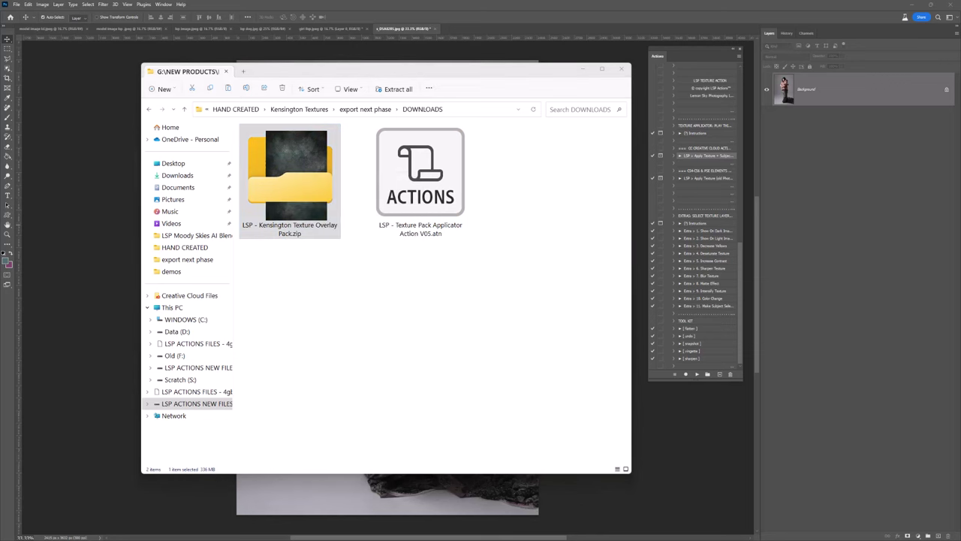
left_click(276, 180)
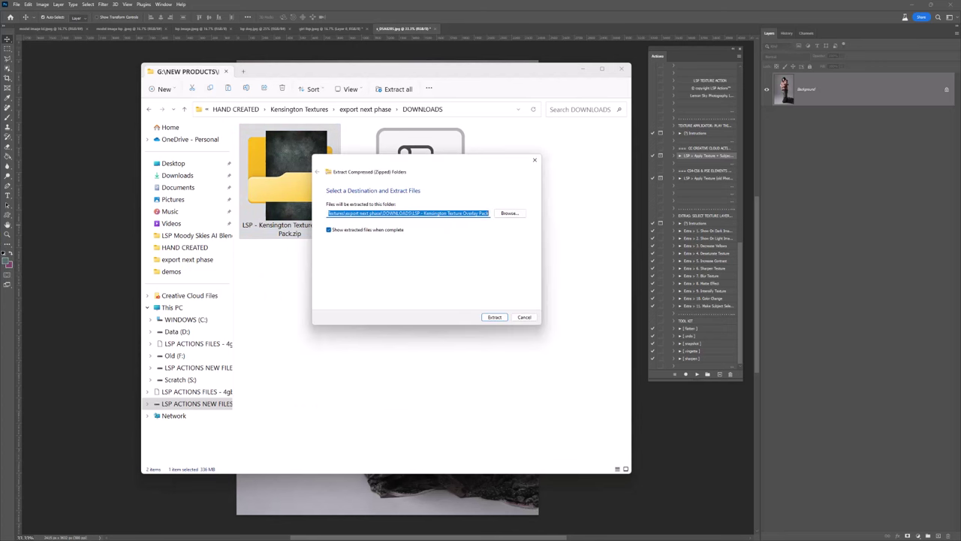
left_click(494, 316)
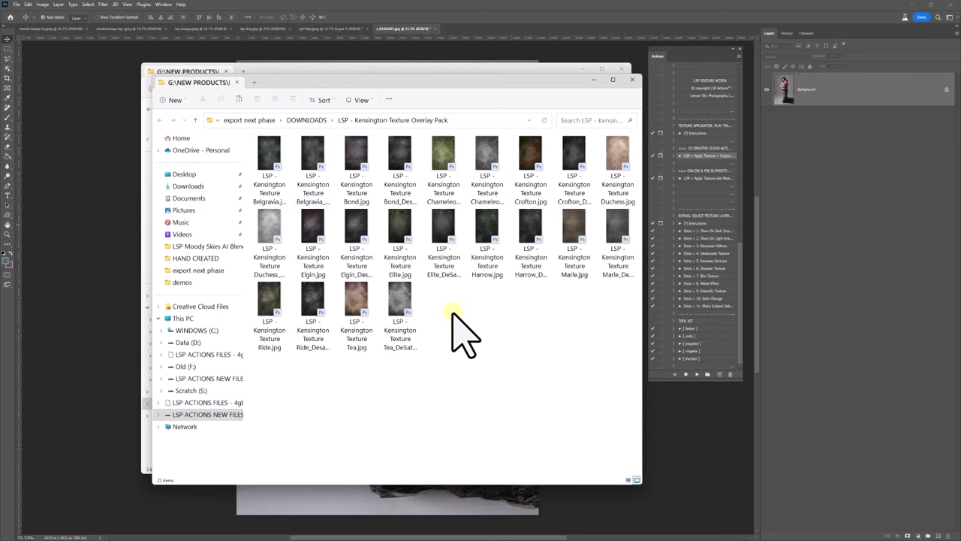
left_click_drag(612, 430, 274, 169)
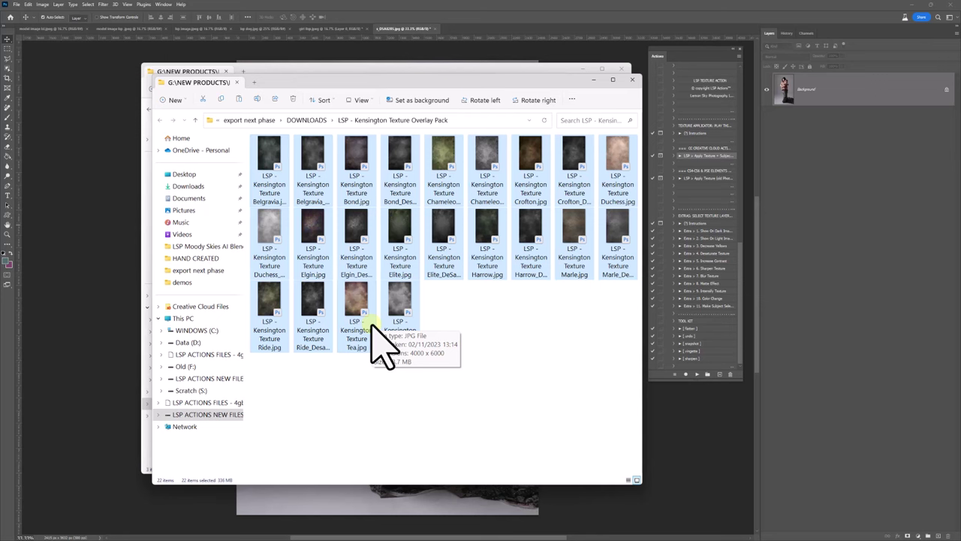
left_click_drag(492, 85, 463, 120)
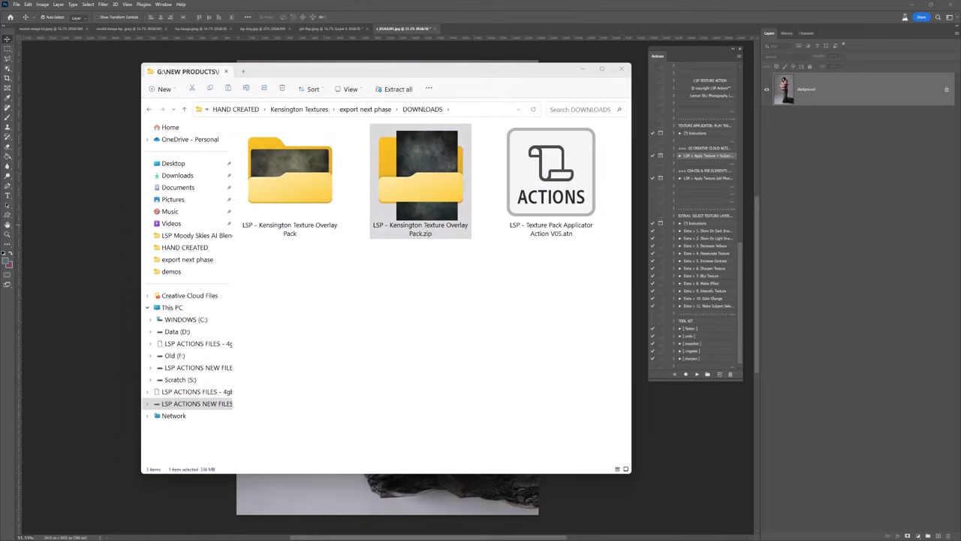
Close File Explorer and leave the texture action set's name unchanged.
left_click(623, 69)
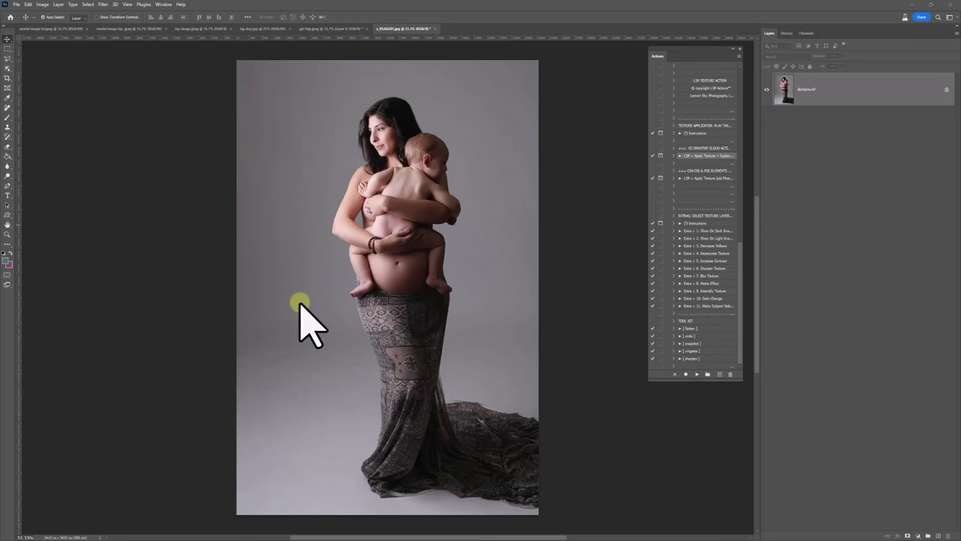
left_click(16, 5)
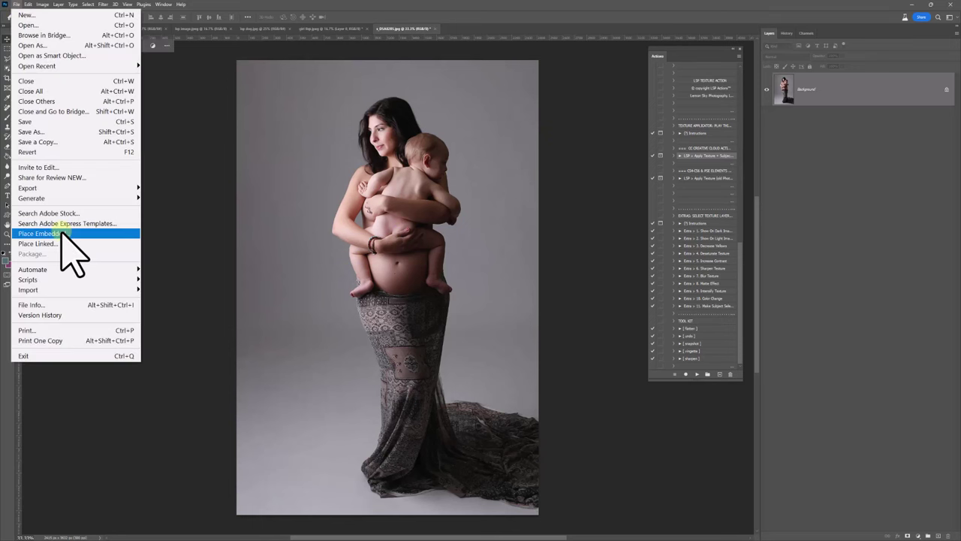
left_click(13, 6)
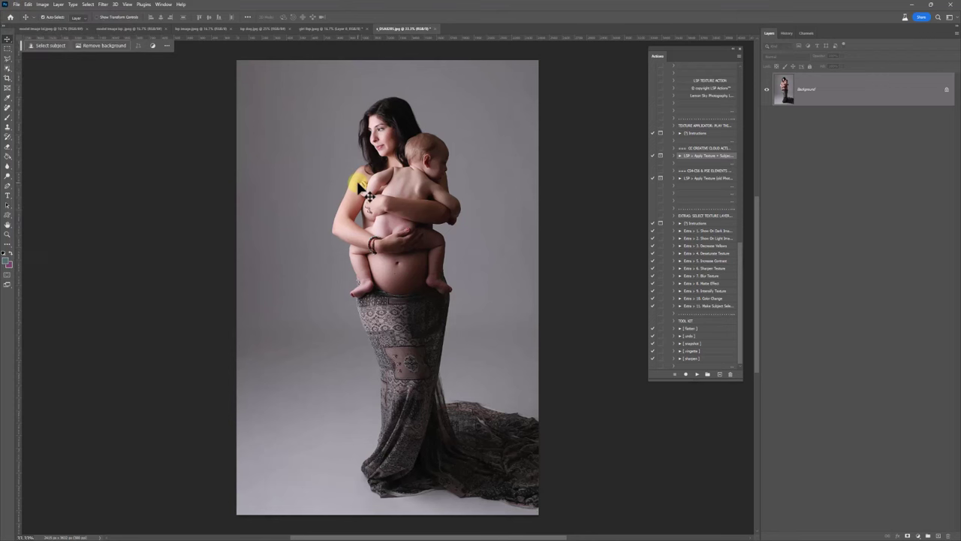
scroll(687, 105, "up", 2)
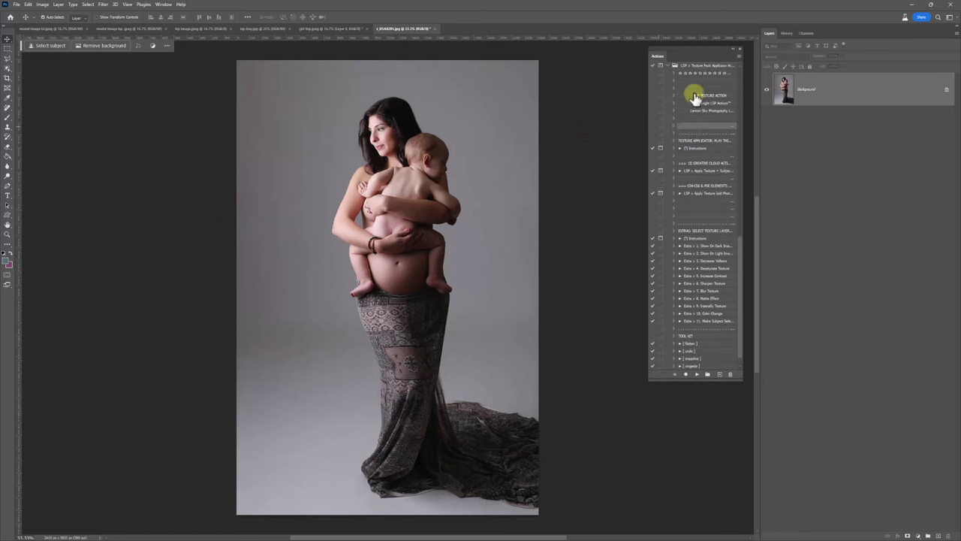
double_click(708, 67)
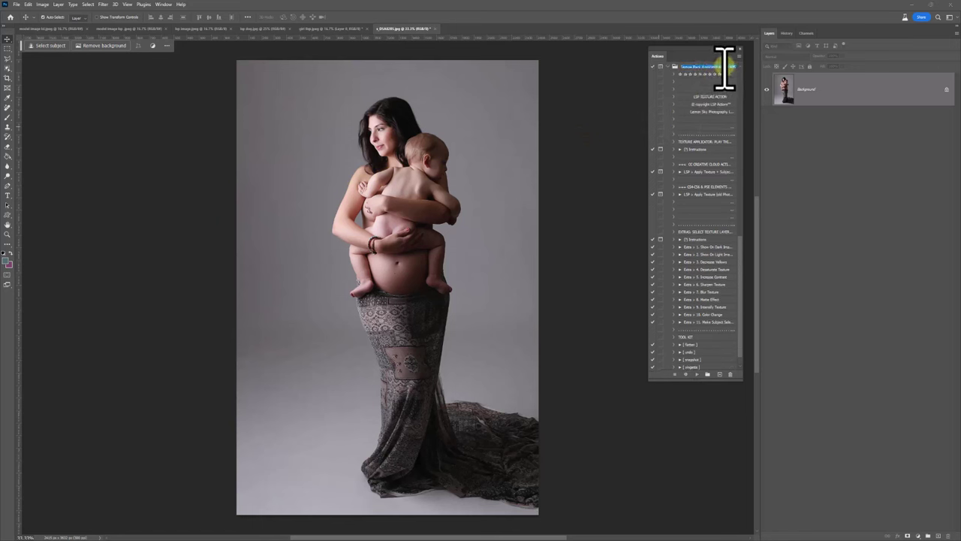
key("Return")
Switch the Actions panel to Button Mode and start the Apply Texture + Subject action.
left_click(695, 173)
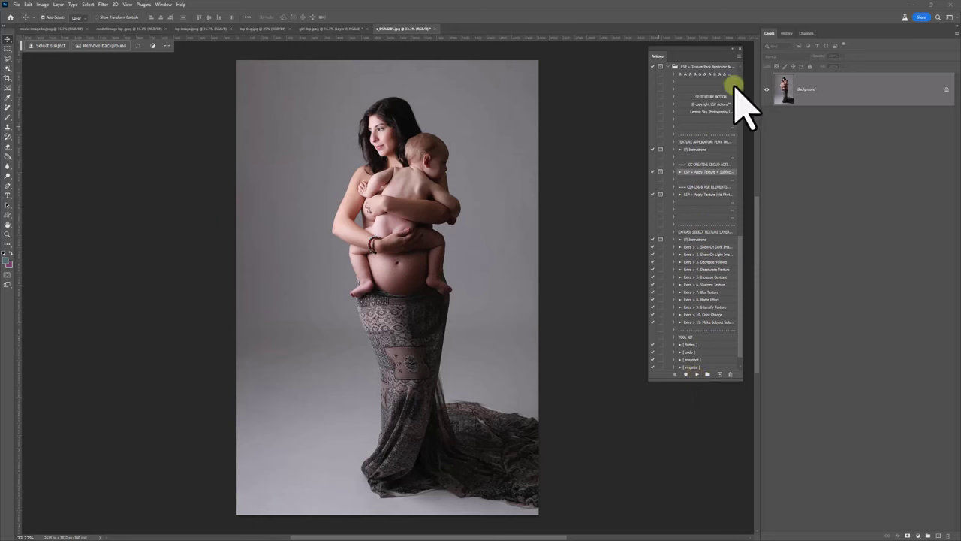
left_click(739, 56)
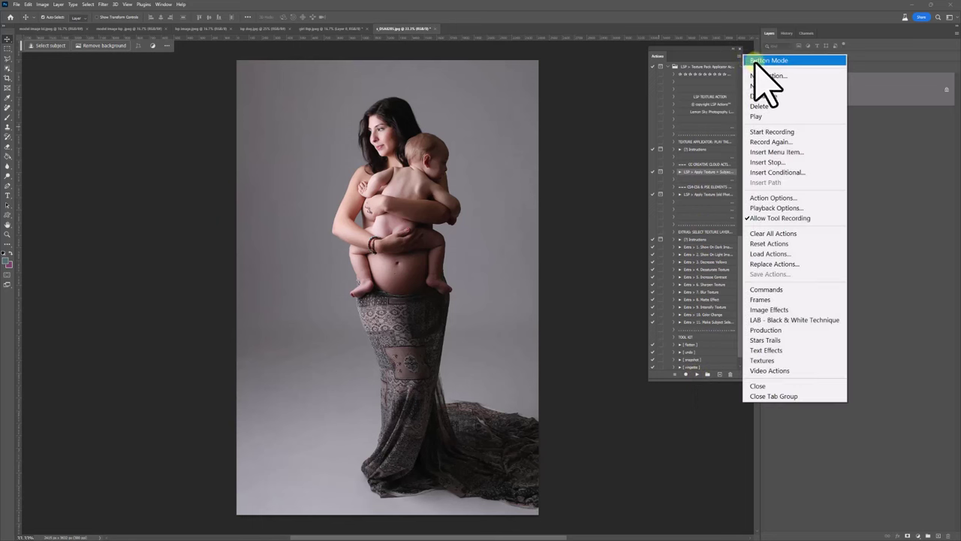
left_click(755, 61)
left_click_drag(740, 75, 748, 372)
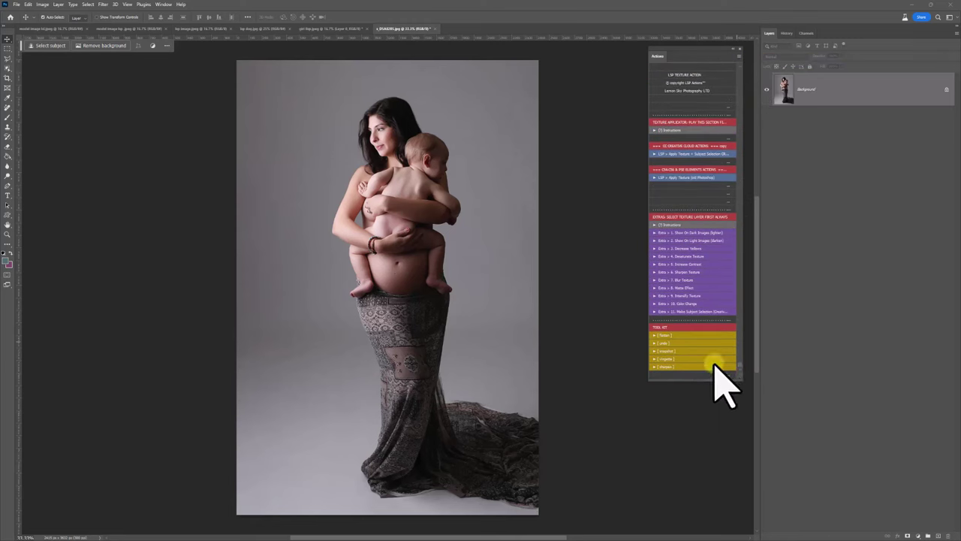
left_click(669, 353)
Continue the texture action and open the Kensington Texture Overlay Pack folder as large thumbnails.
left_click(673, 154)
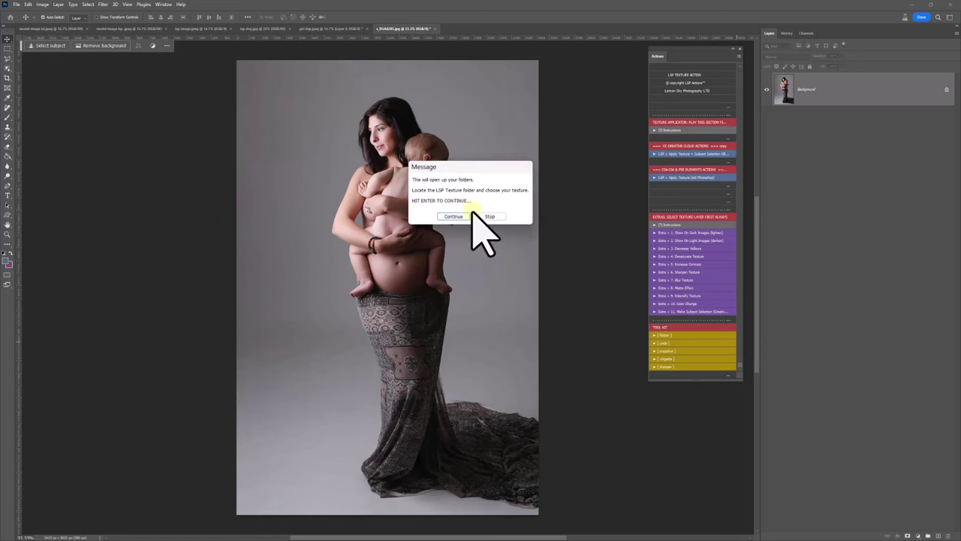
left_click(452, 216)
left_click(453, 217)
double_click(173, 69)
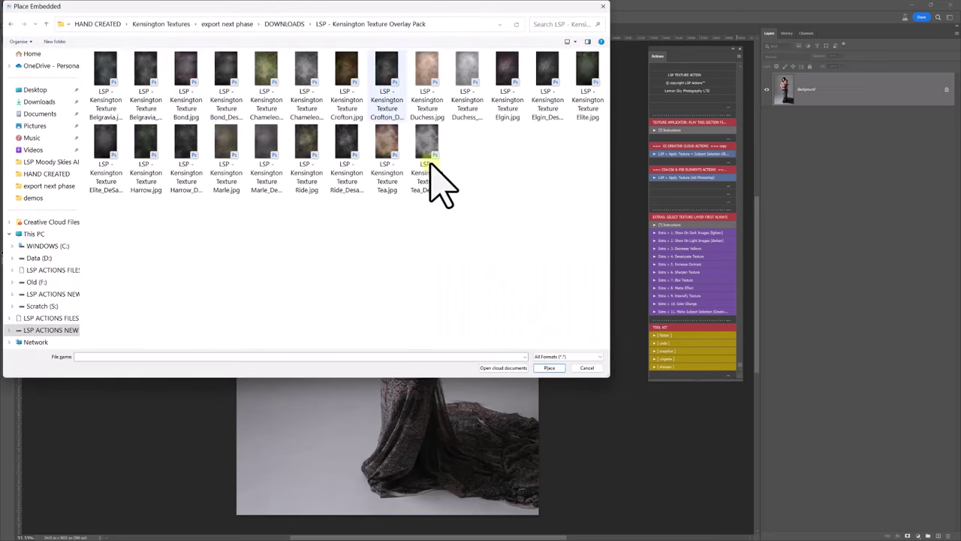
right_click(473, 179)
mouse_move(518, 205)
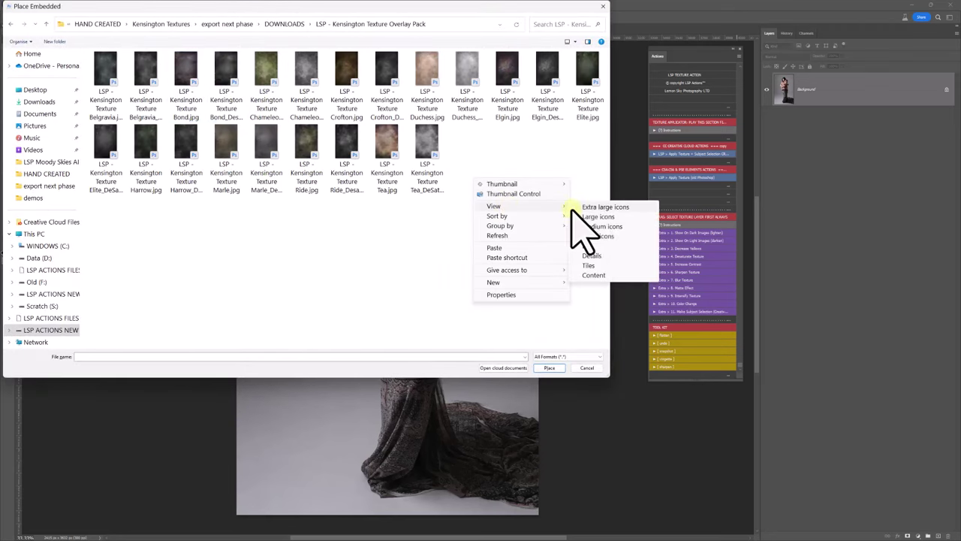
left_click(586, 216)
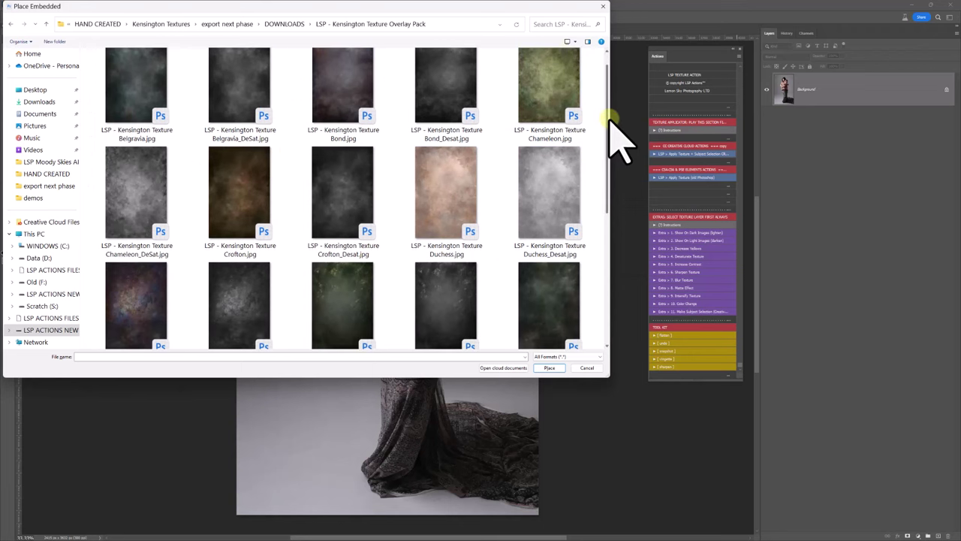
Place LSP - Kensington Texture Bond.jpg as a new layer over the portrait.
left_click_drag(609, 120, 622, 188)
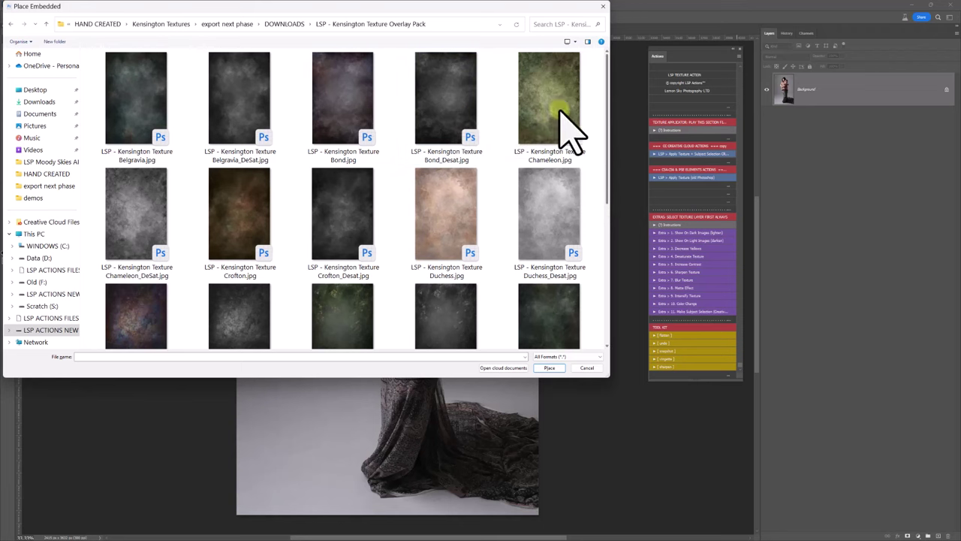
scroll(608, 111, "down", 1)
left_click_drag(608, 113, 598, 93)
left_click_drag(481, 10, 548, 188)
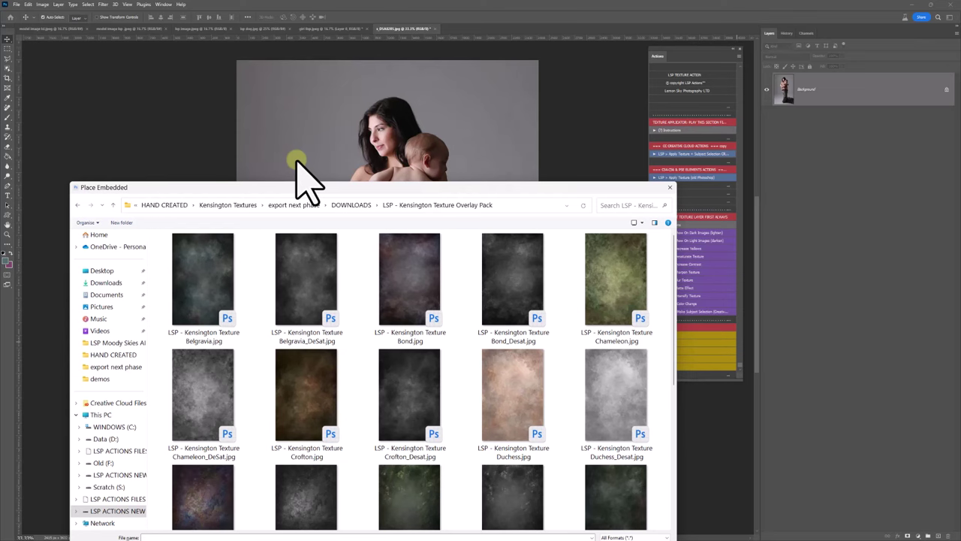
left_click_drag(313, 188, 311, 105)
left_click(381, 183)
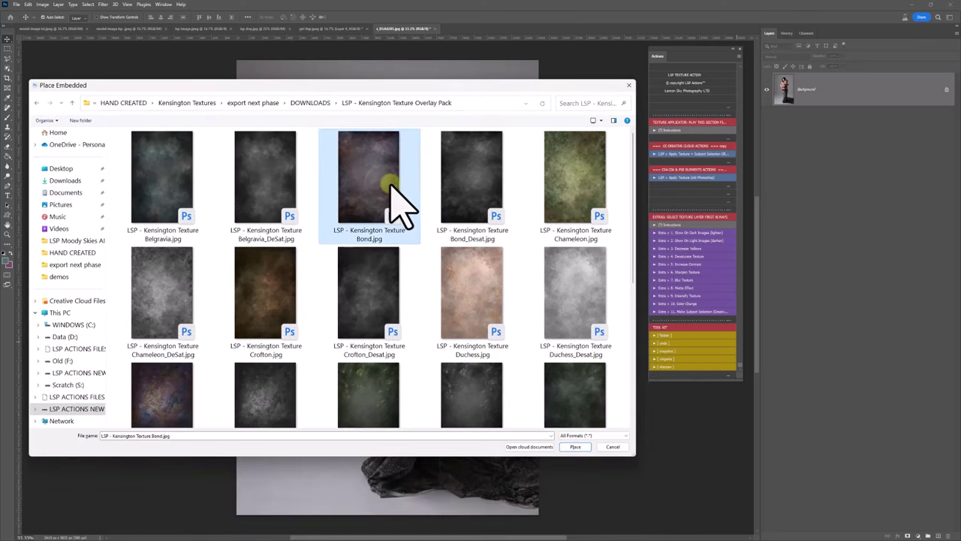
double_click(389, 184)
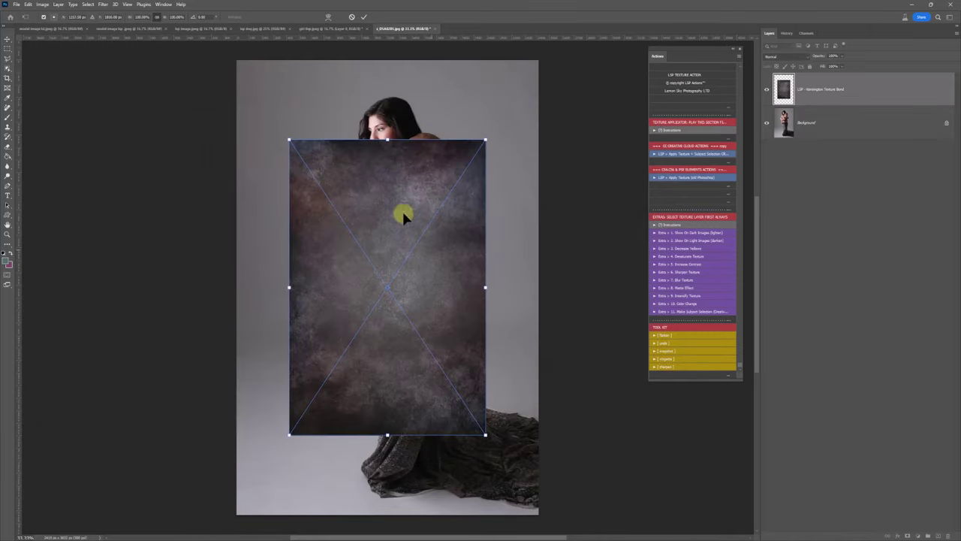
Move the Bond texture to the top-left, scale it to cover the canvas, and commit.
left_click_drag(401, 209, 366, 172)
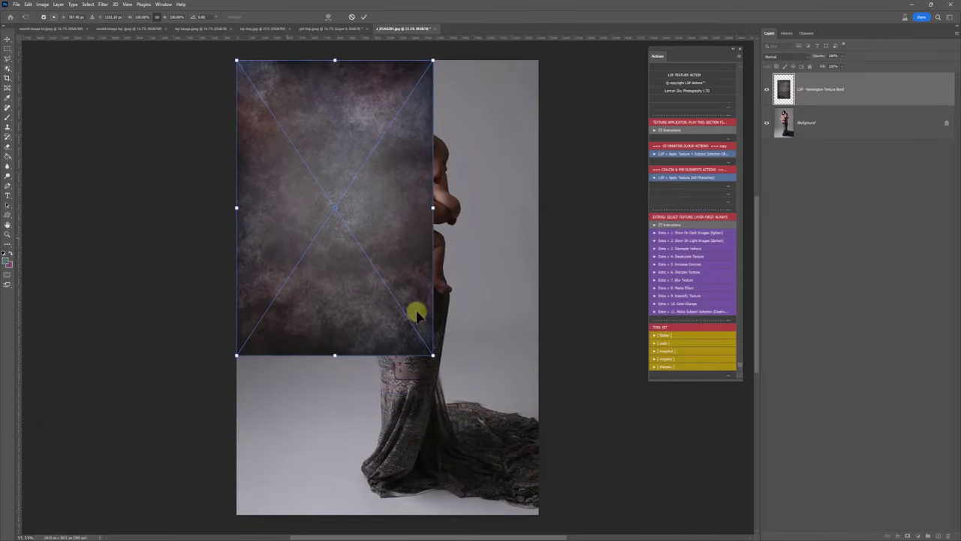
left_click_drag(433, 355, 538, 513)
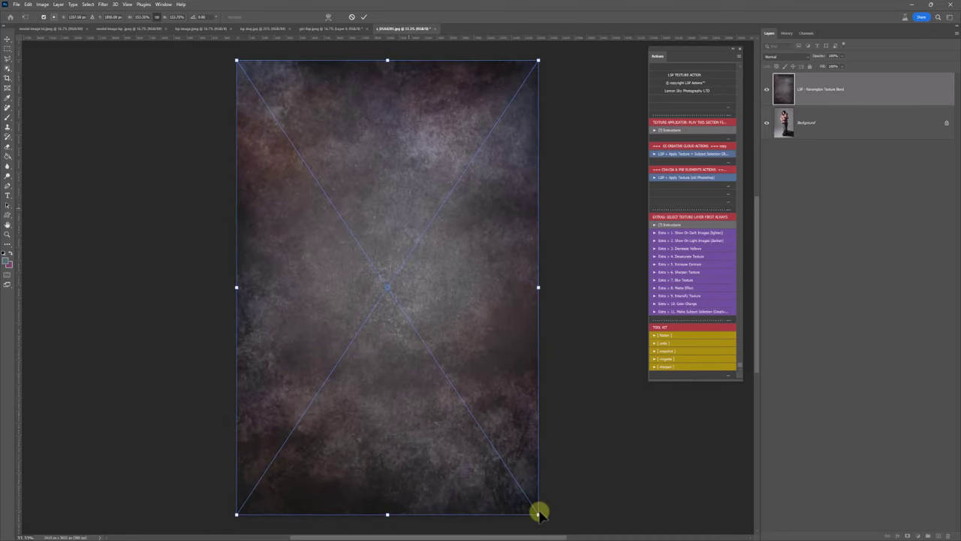
left_click(363, 17)
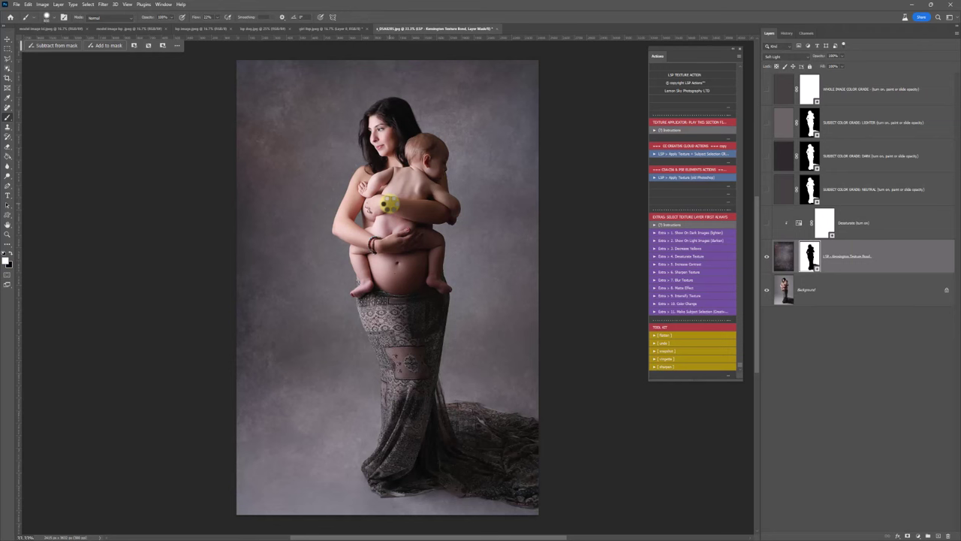
Paint the texture off the baby, belly and wrist, then set a large 0%-hardness brush.
left_click_drag(388, 203, 422, 245)
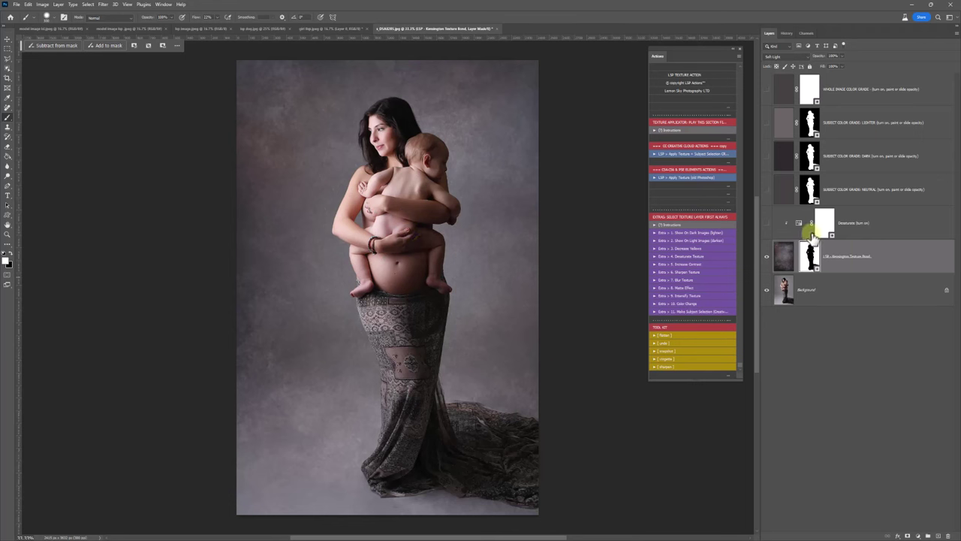
left_click(361, 238)
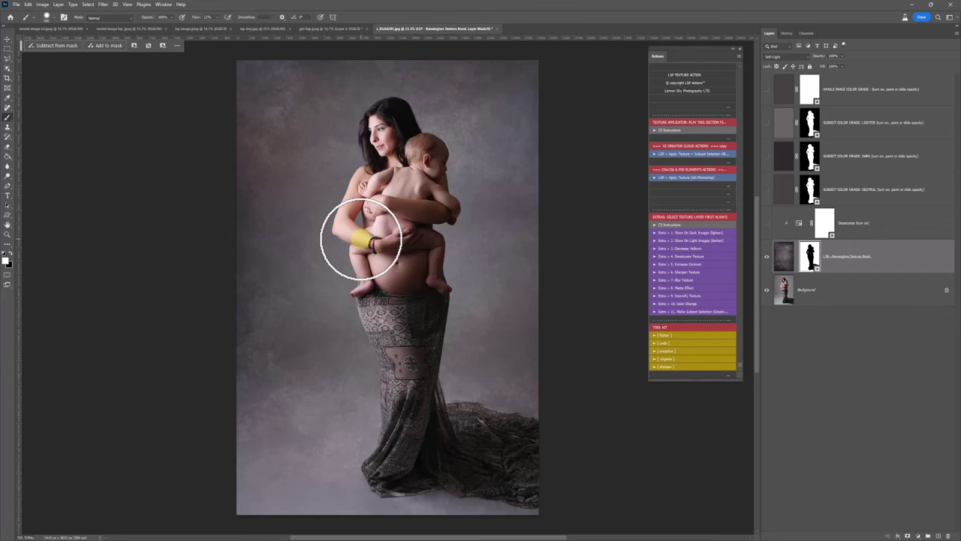
key("z")
left_click_drag(368, 100, 421, 163)
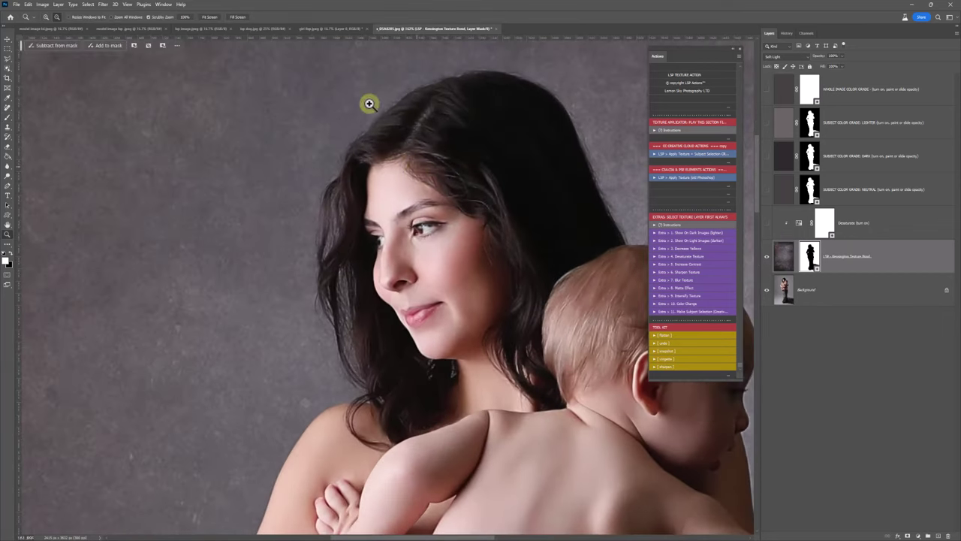
key("b")
right_click(418, 165)
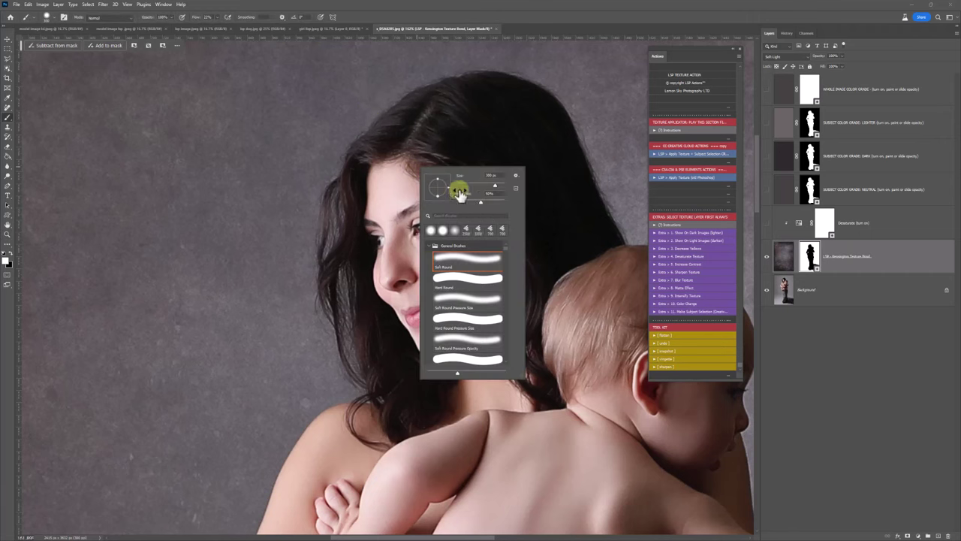
left_click_drag(466, 199, 446, 199)
left_click(492, 184)
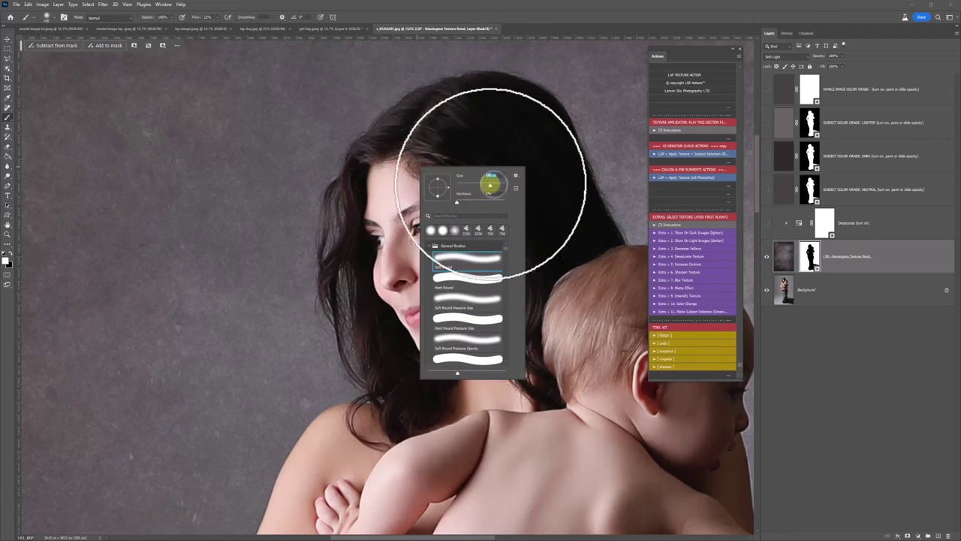
key("Return")
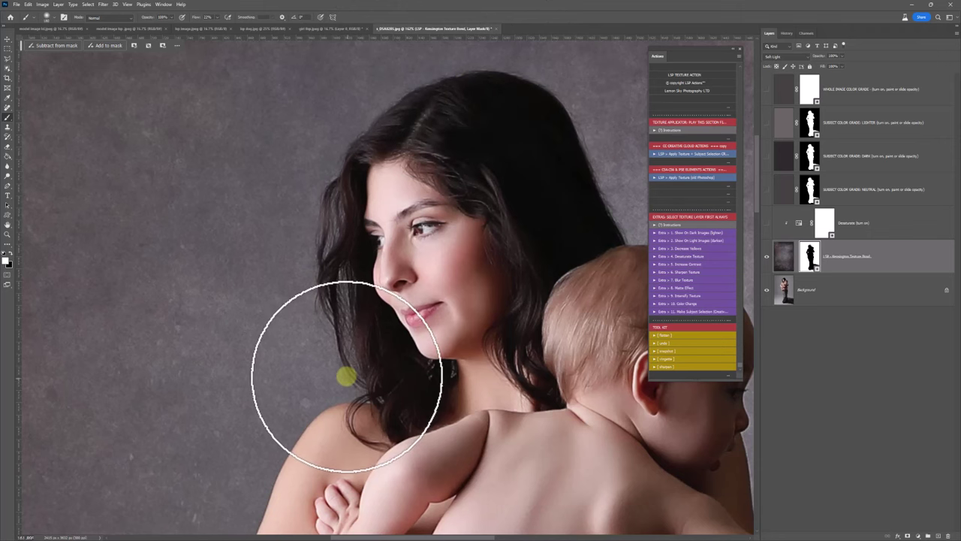
Reset the texture mask so the Bond texture covers the whole image again.
left_click(808, 250, "ctrl")
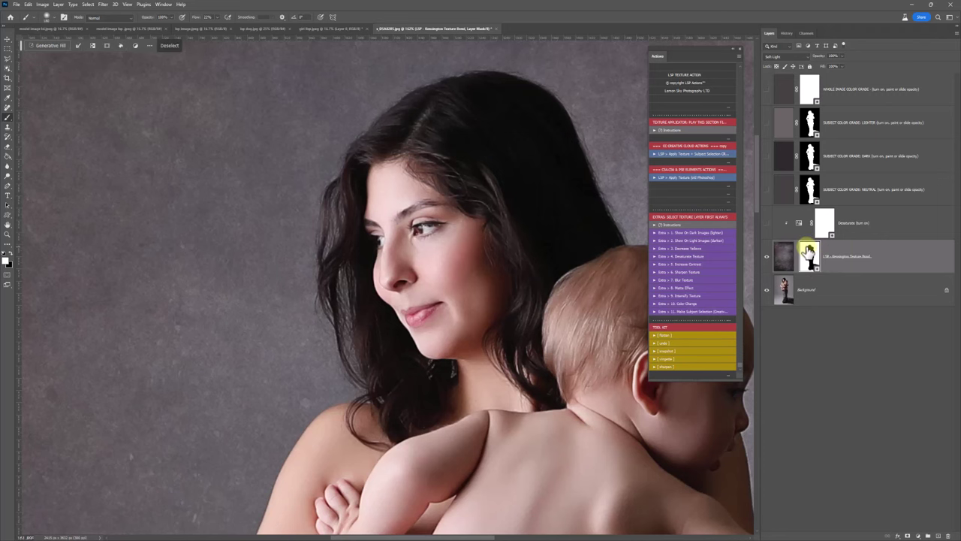
key("ctrl+BackSpace")
key("ctrl+d")
key("ctrl+i")
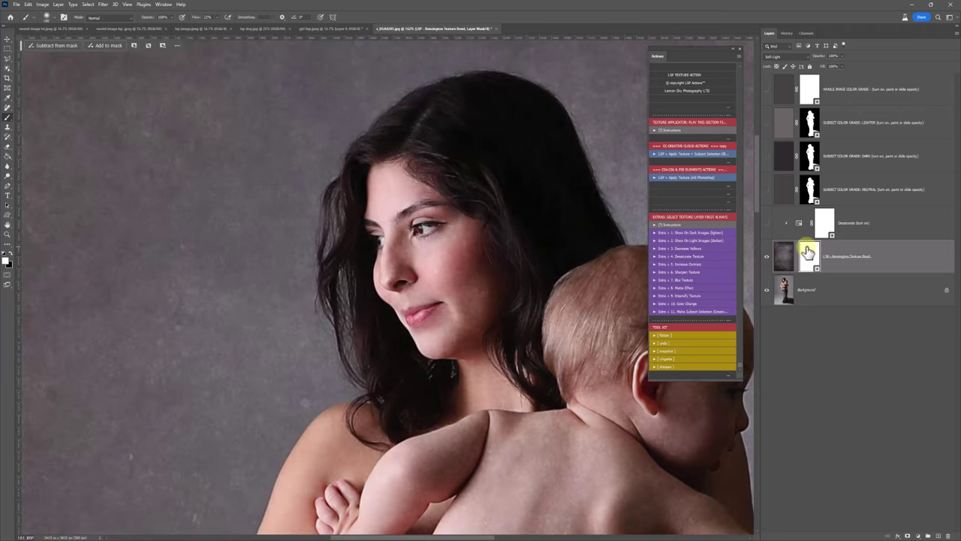
key("z")
left_click(491, 276, "alt")
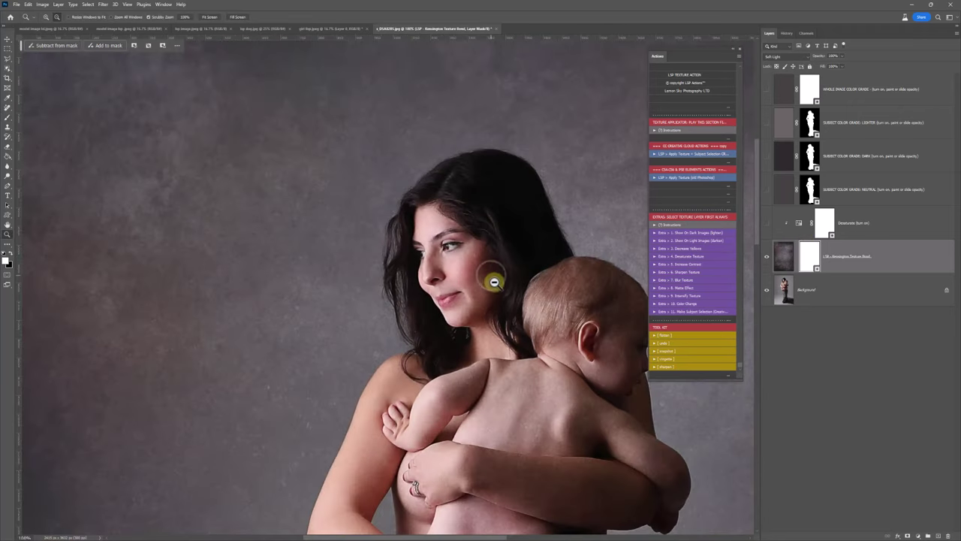
key("h")
left_click_drag(527, 348, 459, 209)
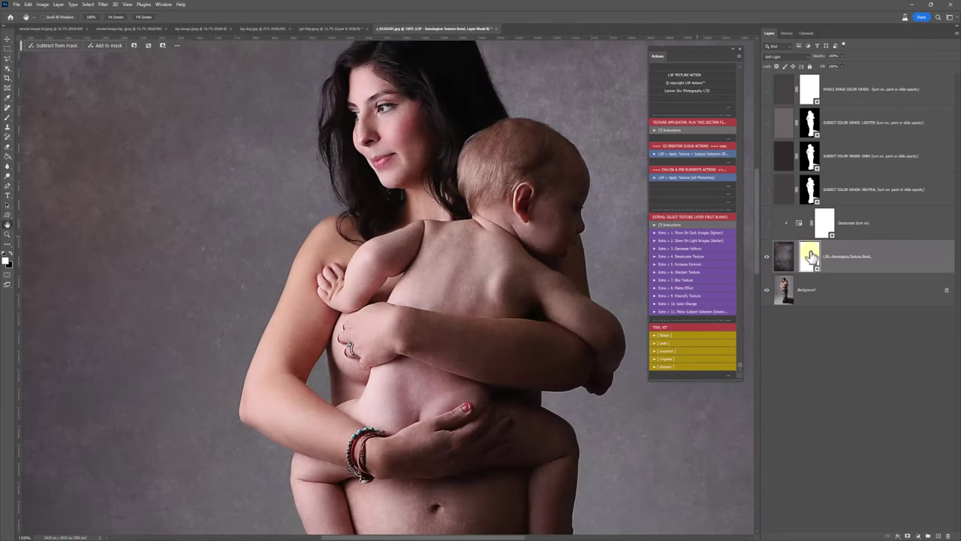
key("ctrl+i")
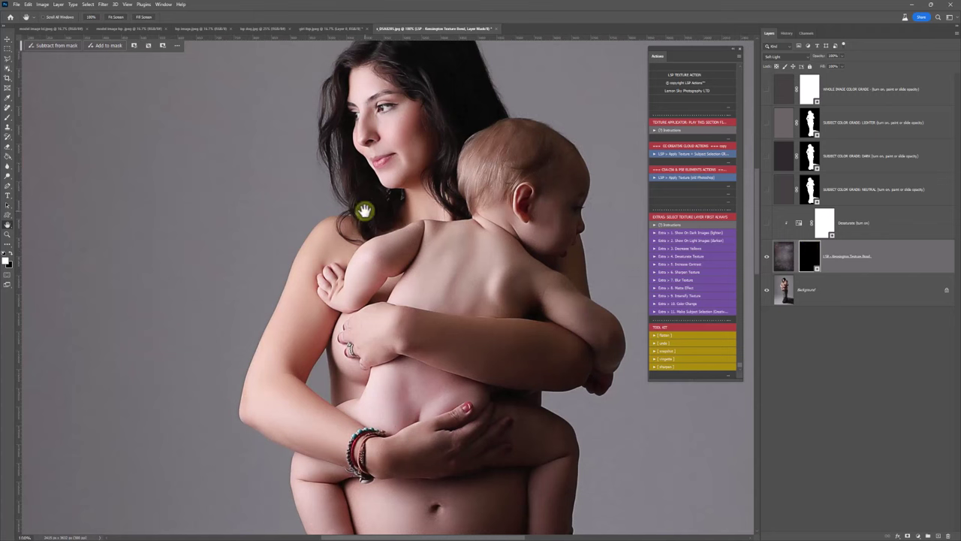
key("b")
mouse_move(179, 126)
left_mouse_down()
mouse_move(67, 202)
mouse_move(203, 151)
mouse_move(103, 232)
mouse_move(246, 174)
mouse_move(124, 280)
mouse_move(258, 214)
mouse_move(181, 295)
mouse_move(256, 247)
mouse_move(209, 339)
mouse_move(225, 224)
mouse_move(203, 151)
mouse_move(117, 196)
mouse_move(161, 259)
mouse_move(180, 127)
left_mouse_up()
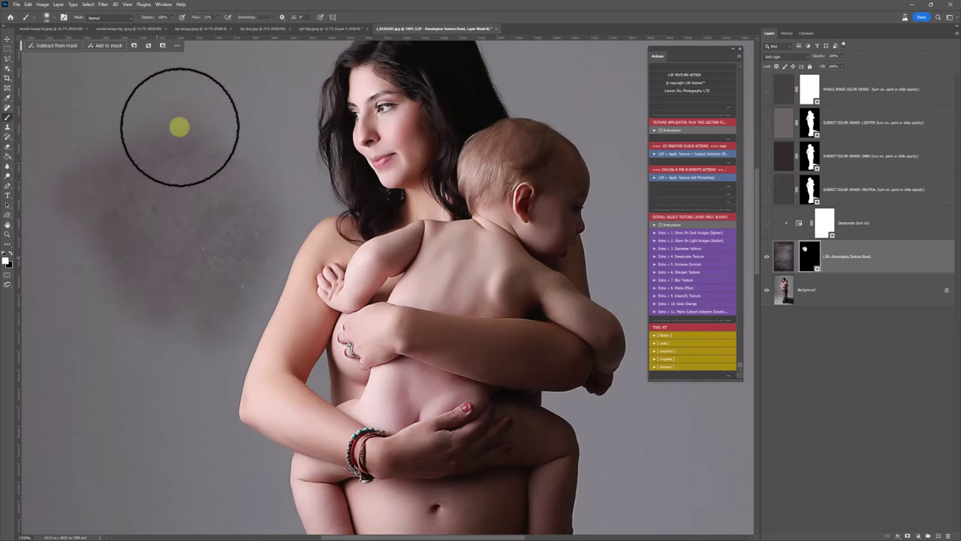
key("ctrl+z")
key("ctrl+i")
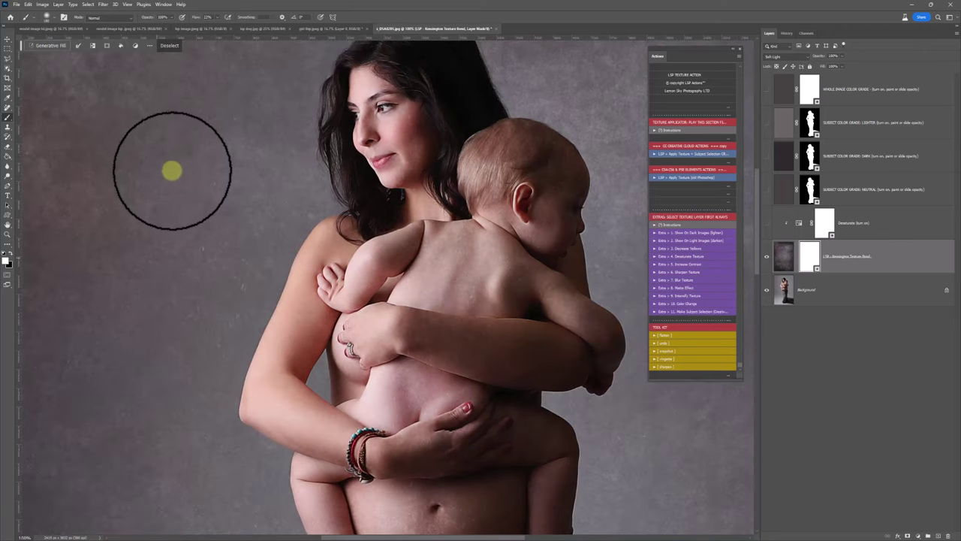
Paint black at 65% hardness to clear the texture from the hair and baby's head, back and arm.
right_click(157, 258)
left_click(228, 293)
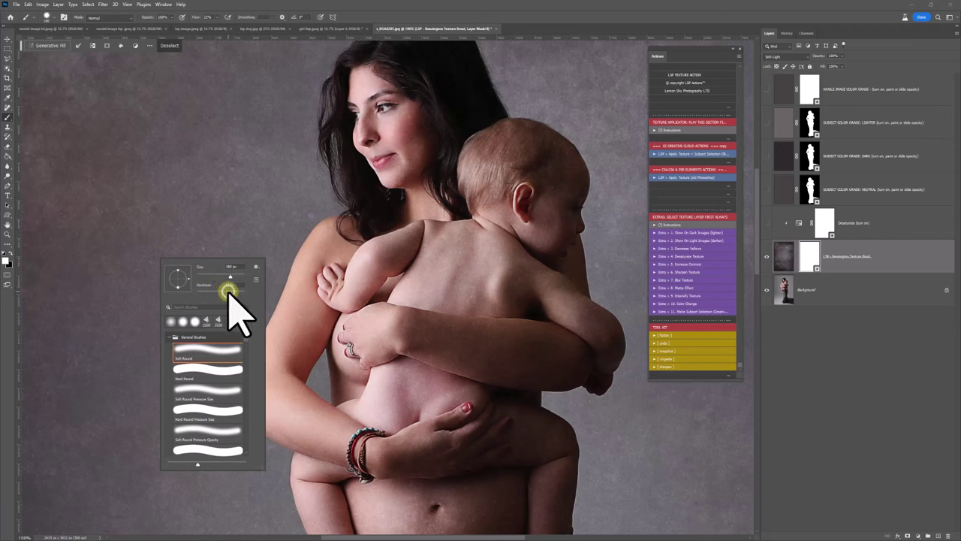
left_click(11, 251)
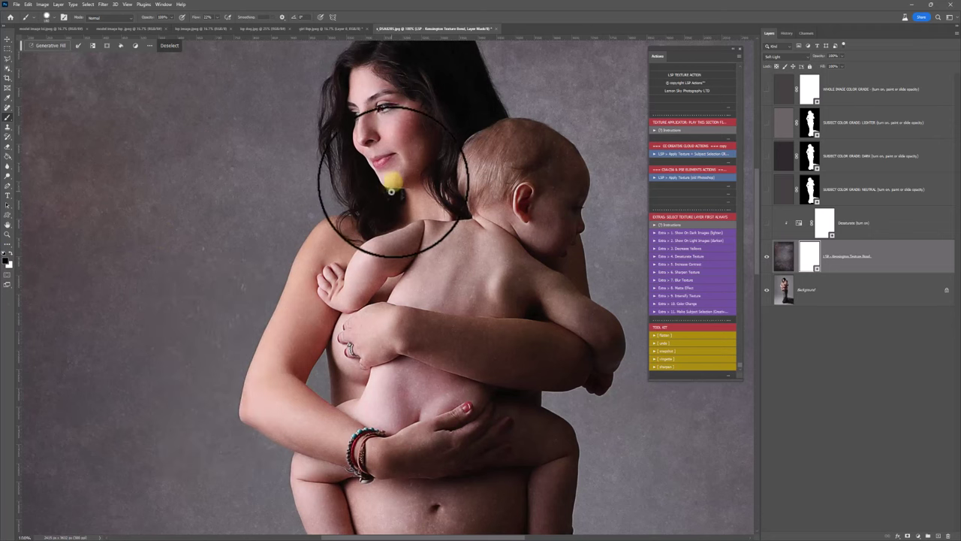
mouse_move(489, 238)
left_mouse_down()
mouse_move(486, 184)
mouse_move(554, 186)
mouse_move(558, 178)
mouse_move(544, 243)
mouse_move(551, 305)
mouse_move(594, 348)
mouse_move(371, 321)
mouse_move(516, 379)
mouse_move(564, 353)
mouse_move(422, 281)
mouse_move(382, 293)
mouse_move(420, 309)
mouse_move(394, 240)
mouse_move(364, 236)
mouse_move(292, 363)
mouse_move(319, 423)
mouse_move(405, 479)
mouse_move(468, 383)
mouse_move(363, 459)
mouse_move(466, 479)
mouse_move(462, 213)
mouse_move(407, 75)
mouse_move(377, 126)
mouse_move(366, 88)
mouse_move(364, 157)
mouse_move(452, 64)
mouse_move(422, 73)
mouse_move(459, 115)
mouse_move(489, 193)
mouse_move(526, 190)
mouse_move(519, 149)
mouse_move(571, 188)
left_mouse_up()
left_click(786, 254)
left_click(809, 253)
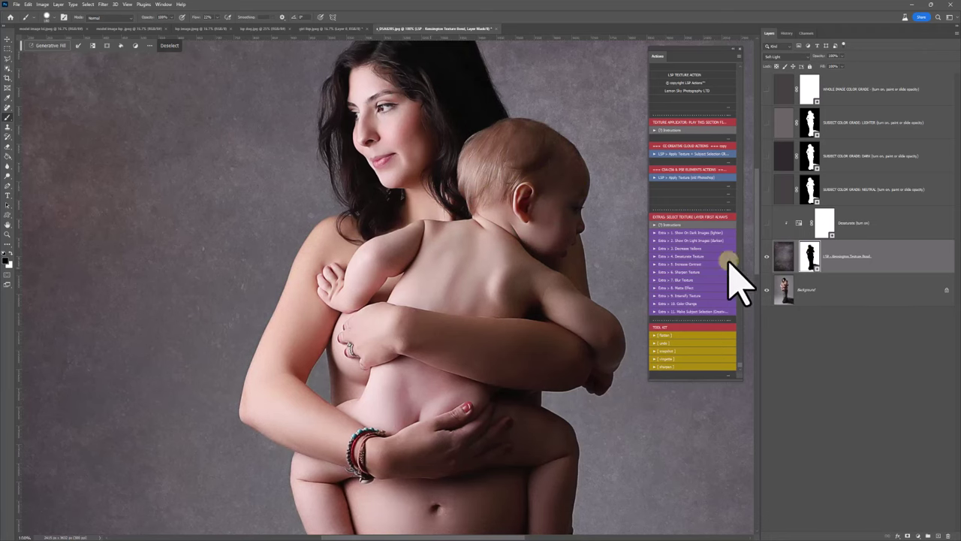
Shift the Bond texture's pixels right and down, then view the whole portrait at 33.33%.
key("z")
left_click(425, 275, "alt")
left_click(429, 283, "alt")
key("h")
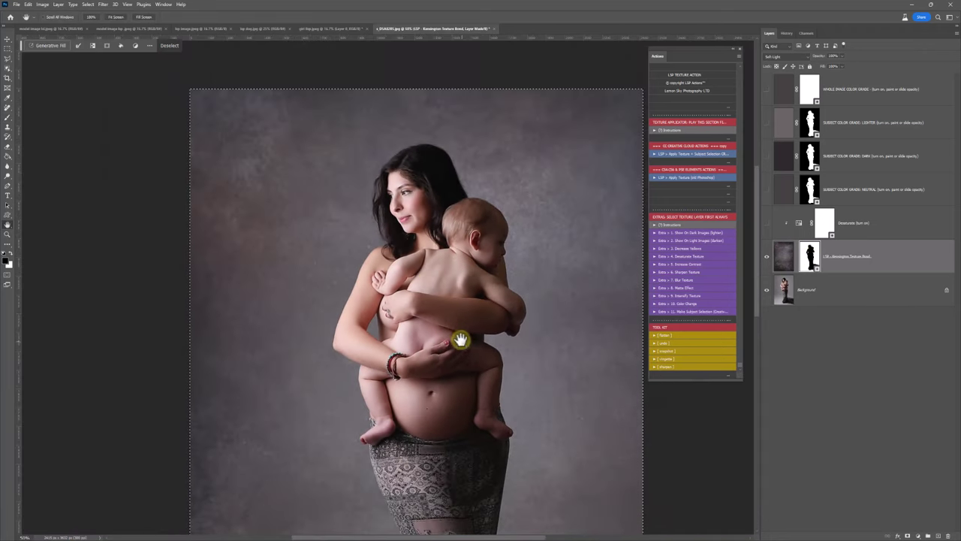
left_click_drag(457, 338, 455, 285)
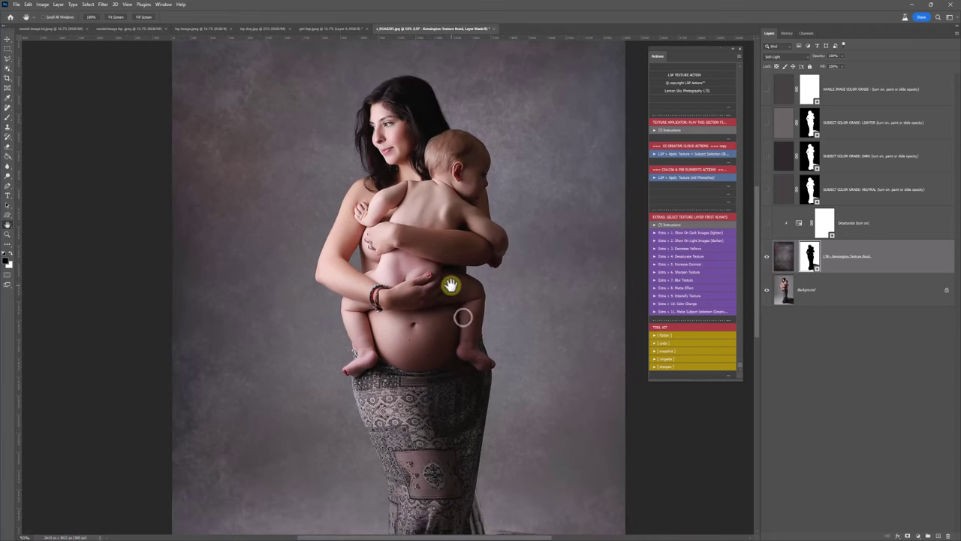
left_click(783, 256)
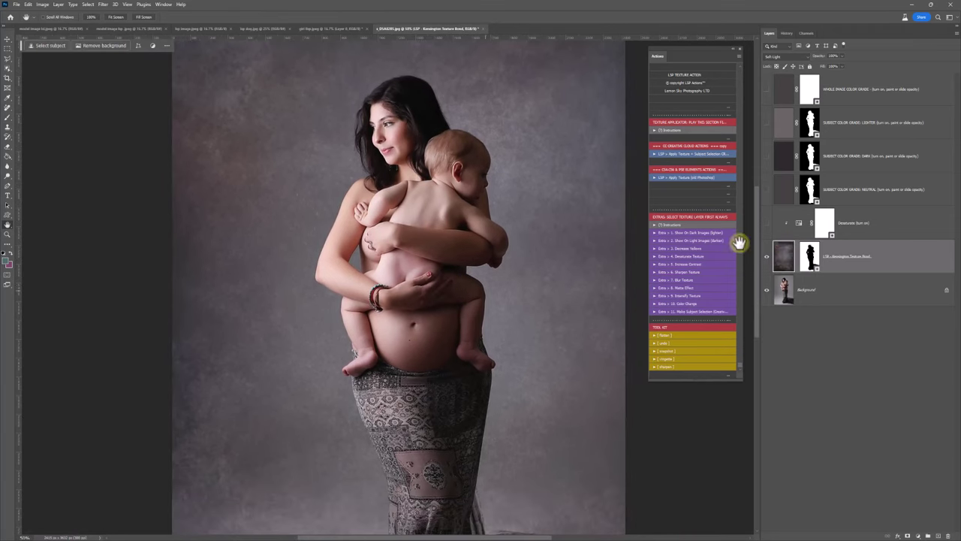
left_click(8, 39)
left_click_drag(260, 138, 368, 263)
left_click_drag(531, 324, 477, 109)
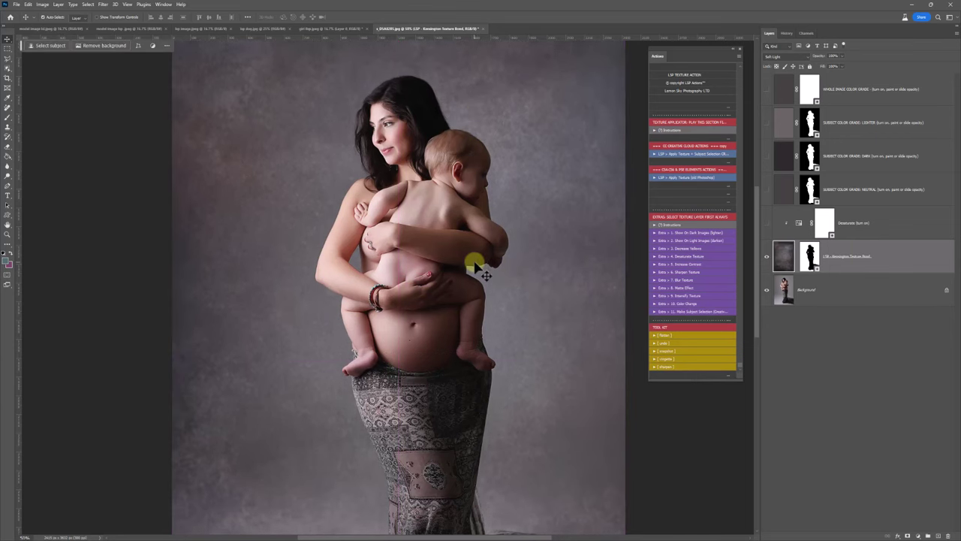
key("h")
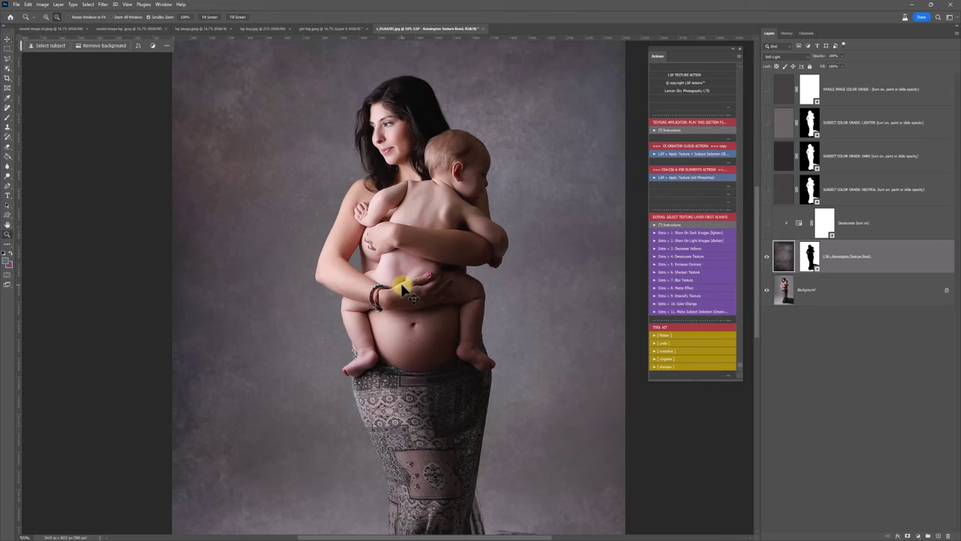
key("ctrl+minus")
left_click_drag(425, 299, 414, 263)
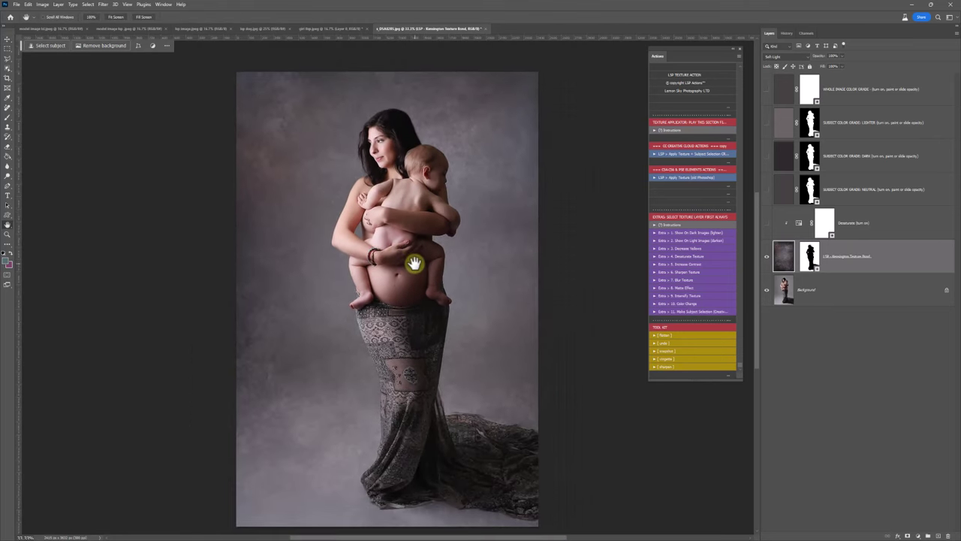
key("b")
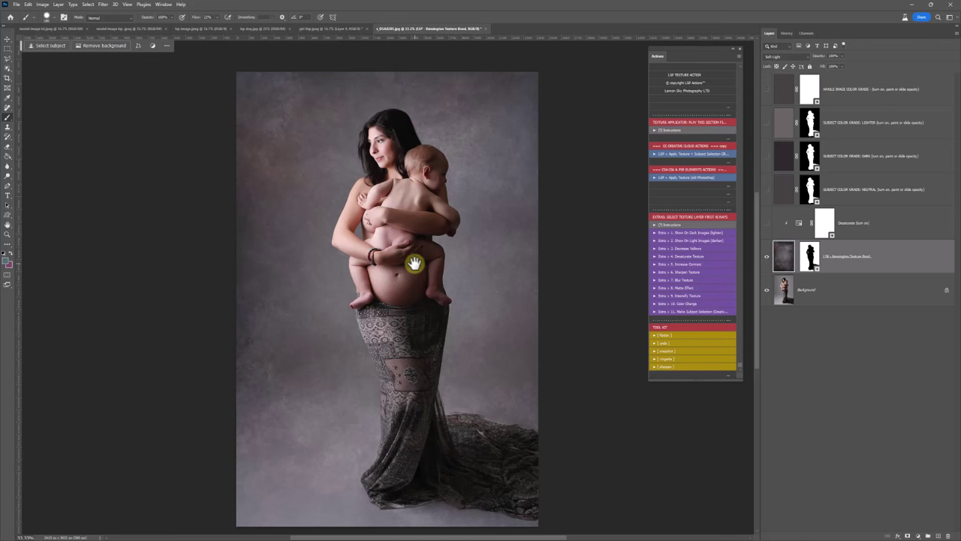
left_click(824, 225)
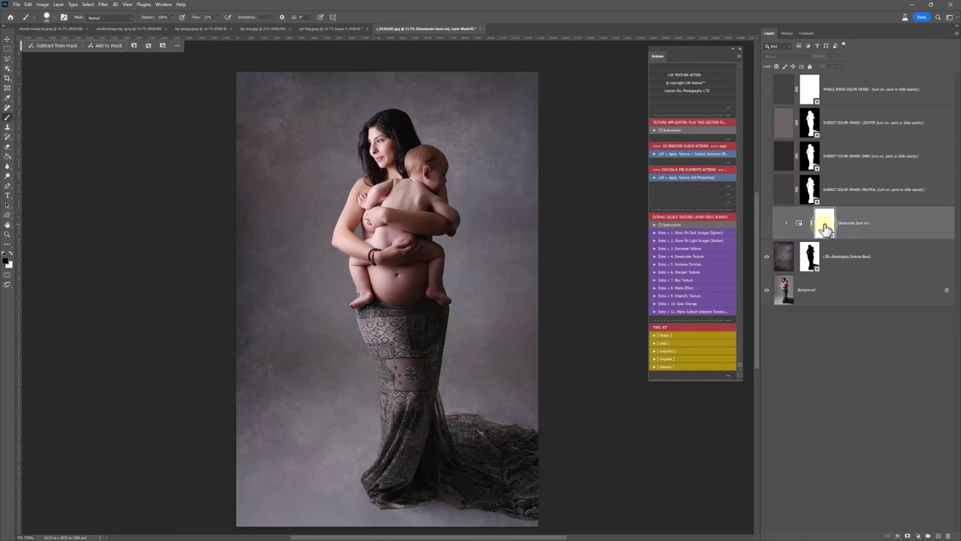
left_click(767, 229)
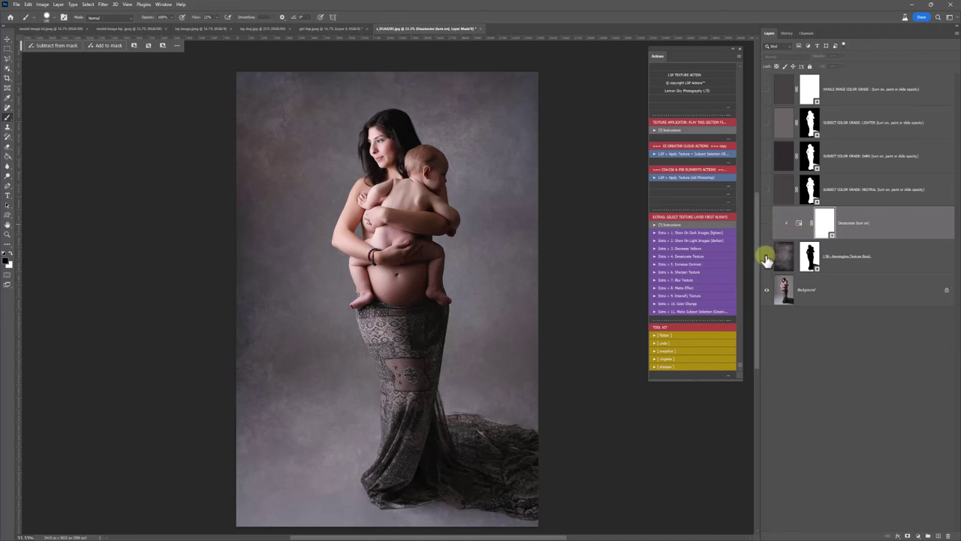
left_click(767, 257)
left_click(766, 226)
left_click(766, 225)
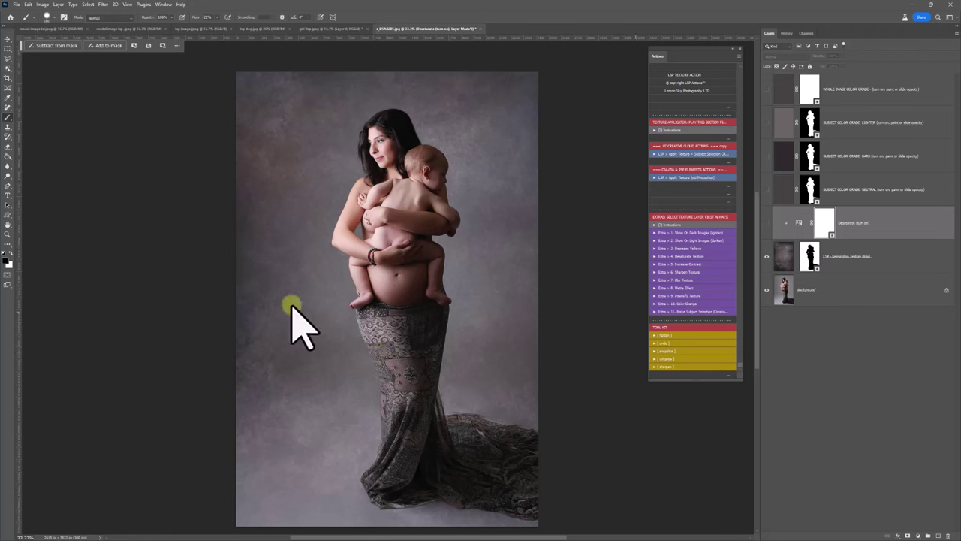
Compare SUBJECT COLOR GRADE: NEUTRAL on and off at 100% opacity, then hide it.
left_click(780, 197)
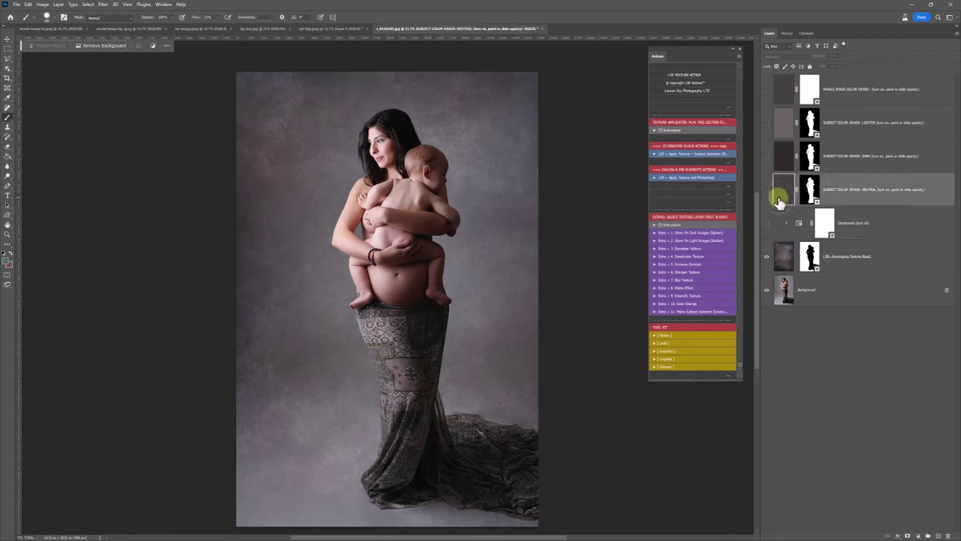
left_click(778, 198)
key("z")
left_click_drag(403, 161, 415, 178)
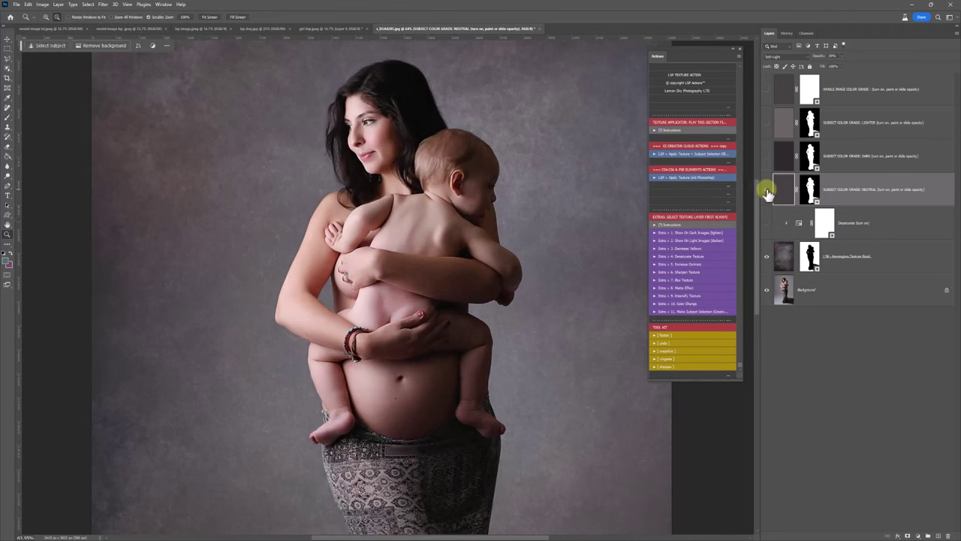
left_click(767, 192)
left_click(766, 191)
left_click(767, 191)
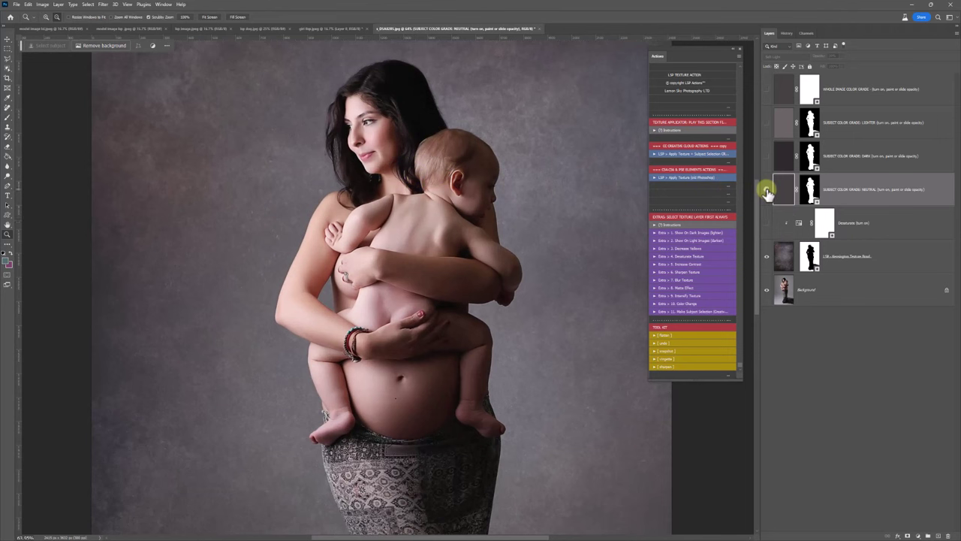
left_click(766, 192)
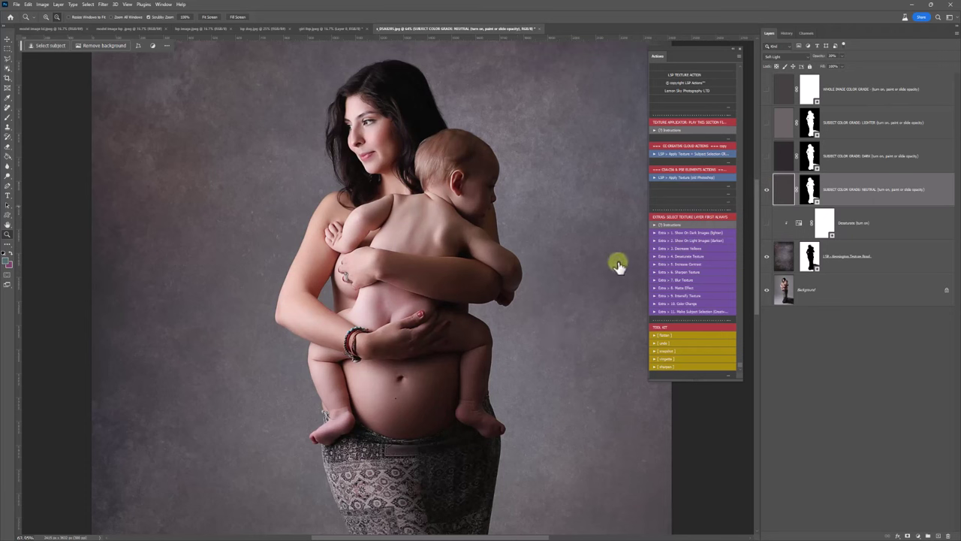
left_click(838, 57)
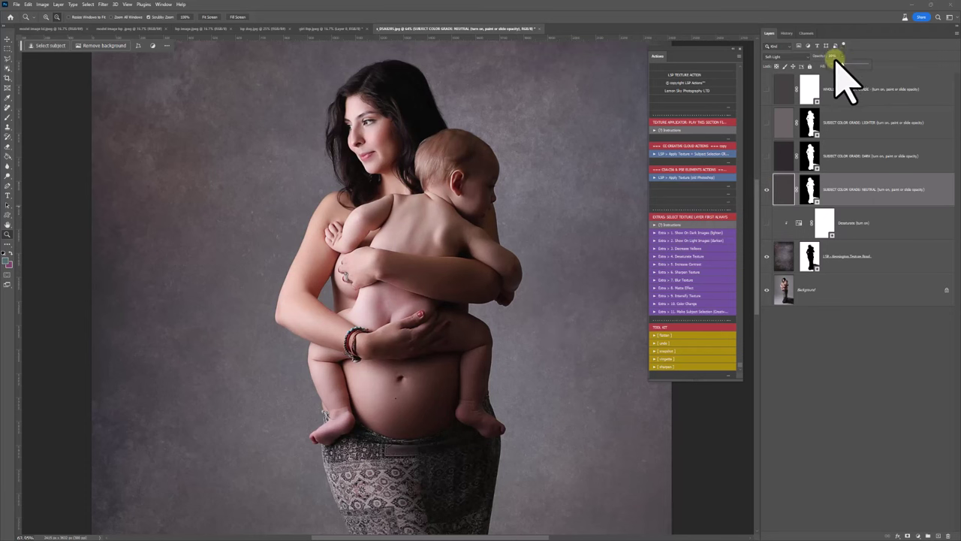
mouse_move(835, 61)
left_mouse_down()
mouse_move(878, 63)
mouse_move(832, 65)
mouse_move(841, 65)
left_mouse_up()
left_click(767, 189)
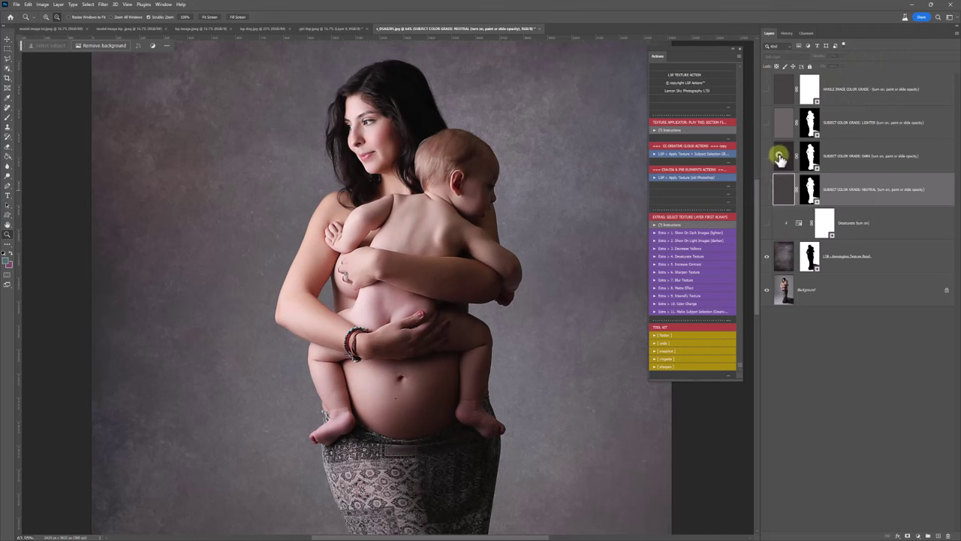
Toggle SUBJECT COLOR GRADE: DARK to compare it, leaving it hidden.
left_click(779, 158)
left_click(766, 157)
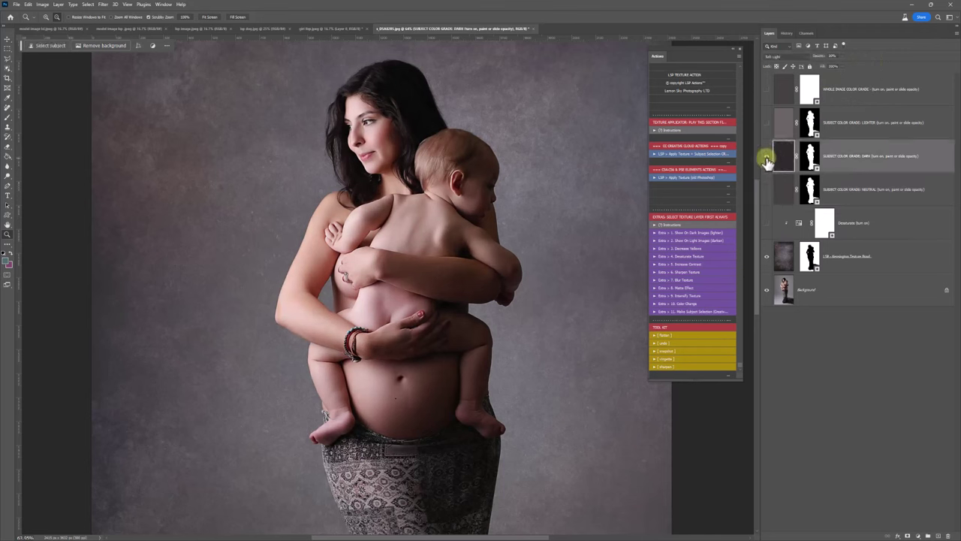
left_click(767, 158)
left_click(767, 158)
left_click(767, 158)
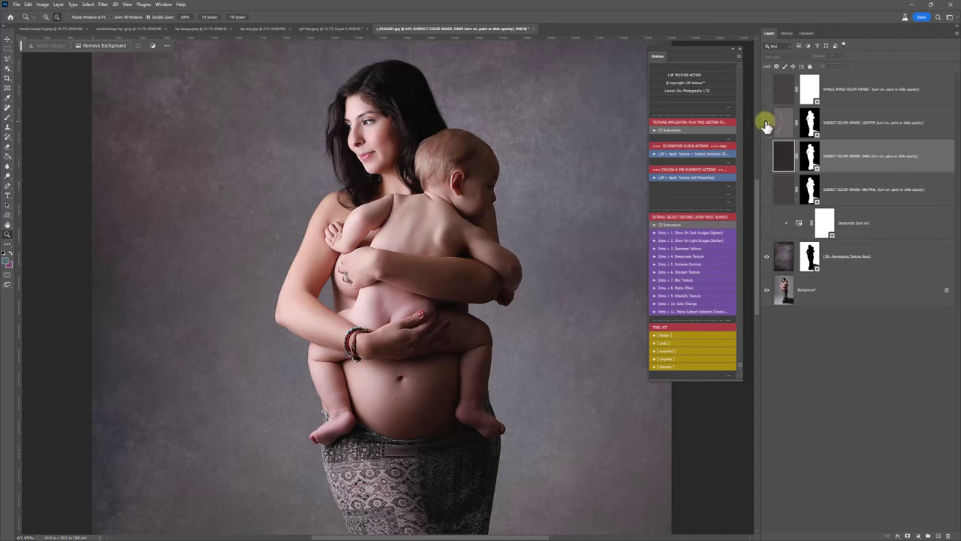
Paint the neutral grade's mask off the baby's back, then hide the neutral grade.
left_click(766, 189)
left_click(809, 190)
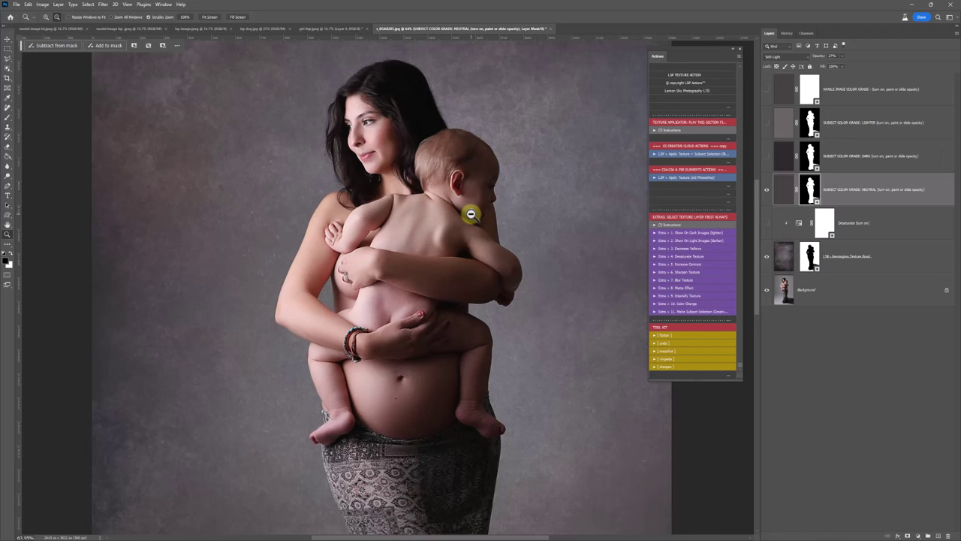
key("b")
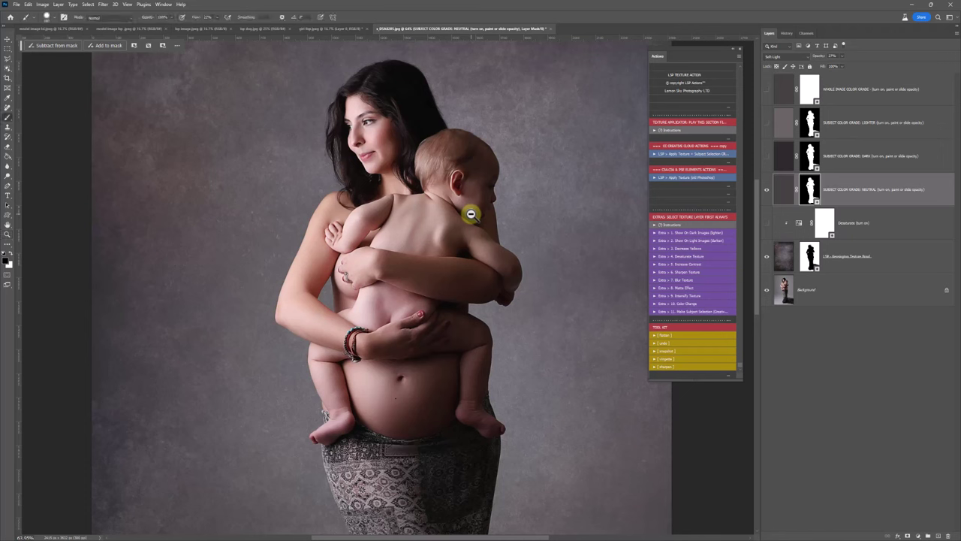
left_click(808, 187)
mouse_move(451, 197)
left_mouse_down()
mouse_move(323, 199)
mouse_move(466, 222)
mouse_move(348, 337)
mouse_move(369, 348)
mouse_move(492, 307)
left_mouse_up()
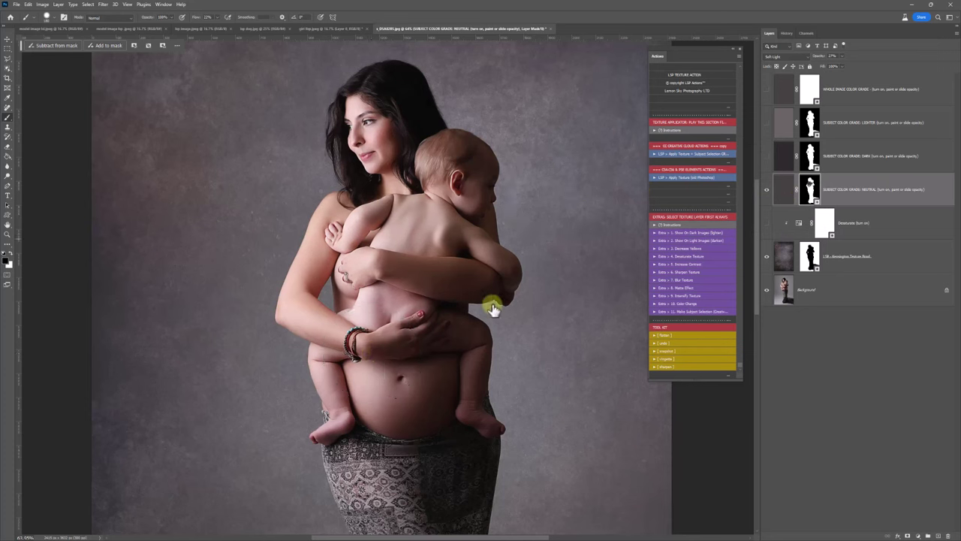
left_click(767, 189)
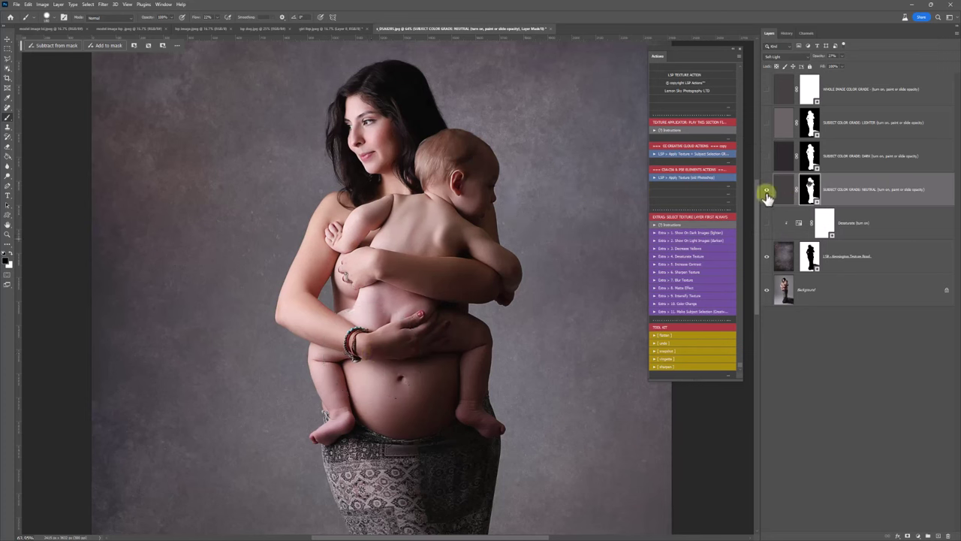
Compare the portrait with and without the whole-image colour grade, then lower it to about 12% opacity.
left_click(783, 95)
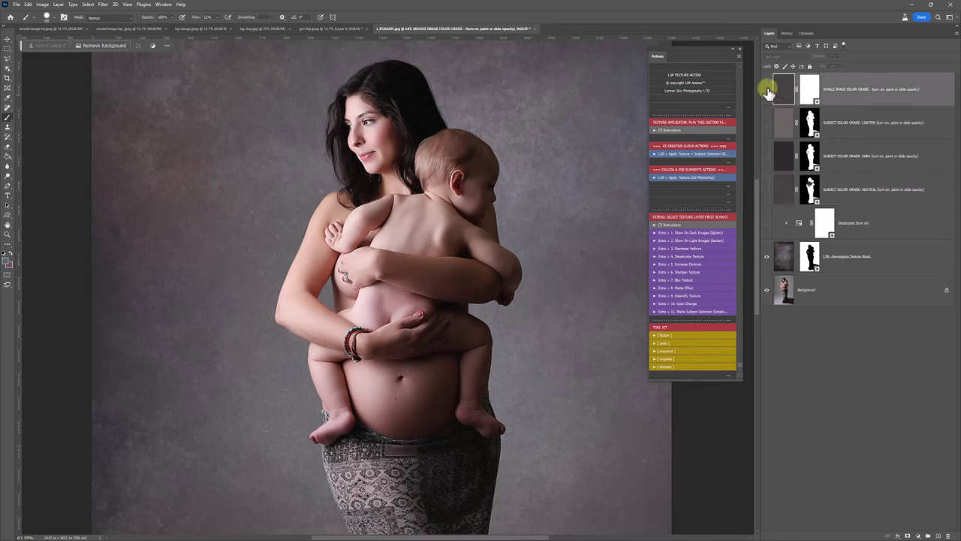
left_click(766, 89)
left_click(767, 89)
left_click(767, 89)
left_click(767, 90)
left_click(767, 89)
left_click(767, 90)
left_click(767, 90)
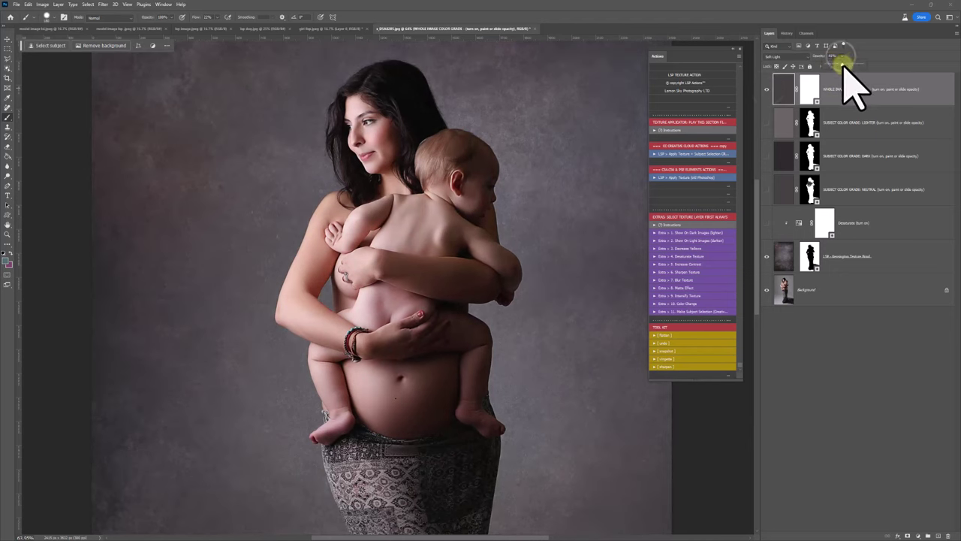
mouse_move(844, 65)
left_mouse_down()
mouse_move(863, 65)
mouse_move(818, 65)
mouse_move(836, 66)
left_mouse_up()
left_click(767, 89)
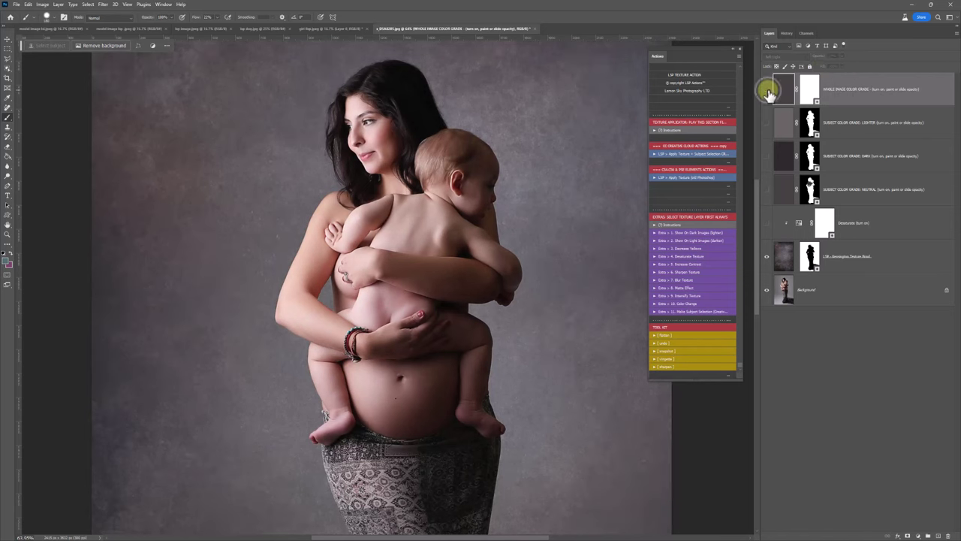
Hide the Desaturate and Kensington texture layers, compare the backdrop, then select the Kensington texture.
left_click_drag(767, 227, 768, 259)
left_click(768, 259)
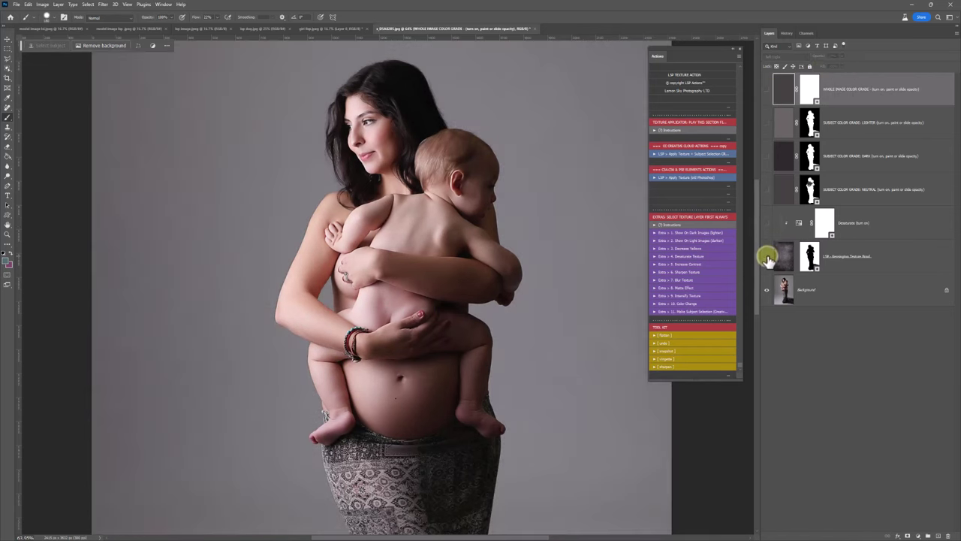
left_click(767, 259)
left_click(781, 258)
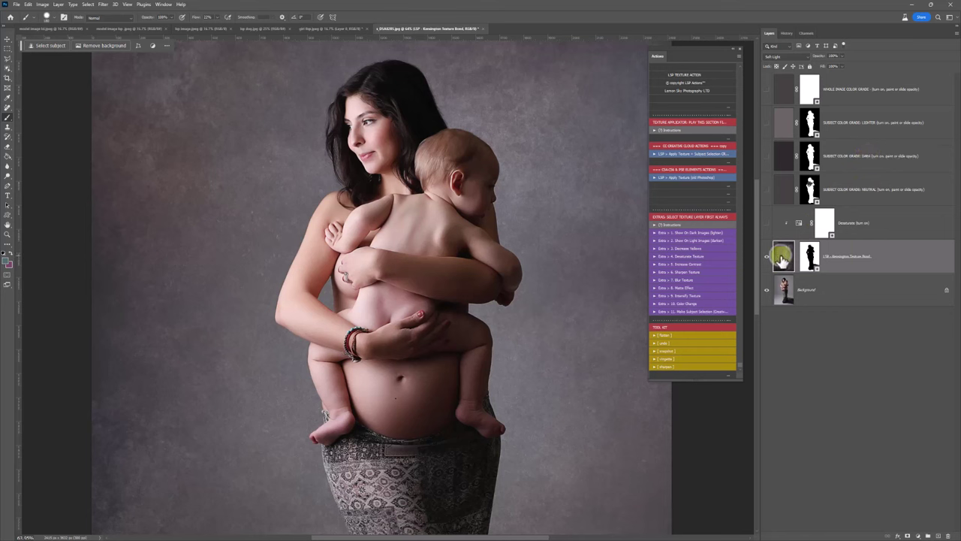
Play the Extra 2, Extra 5 and Extra 6 actions, switching off each new layer.
left_click(695, 240)
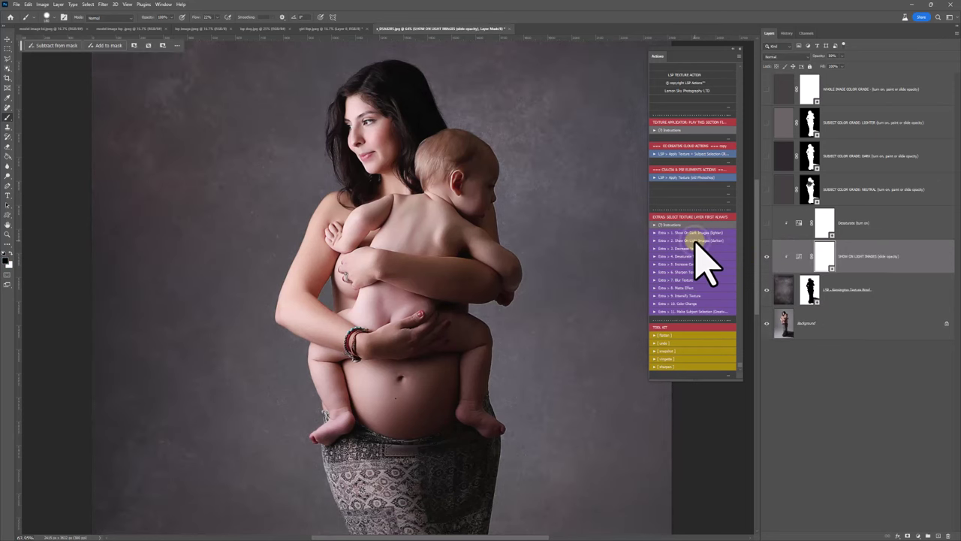
left_click(767, 256)
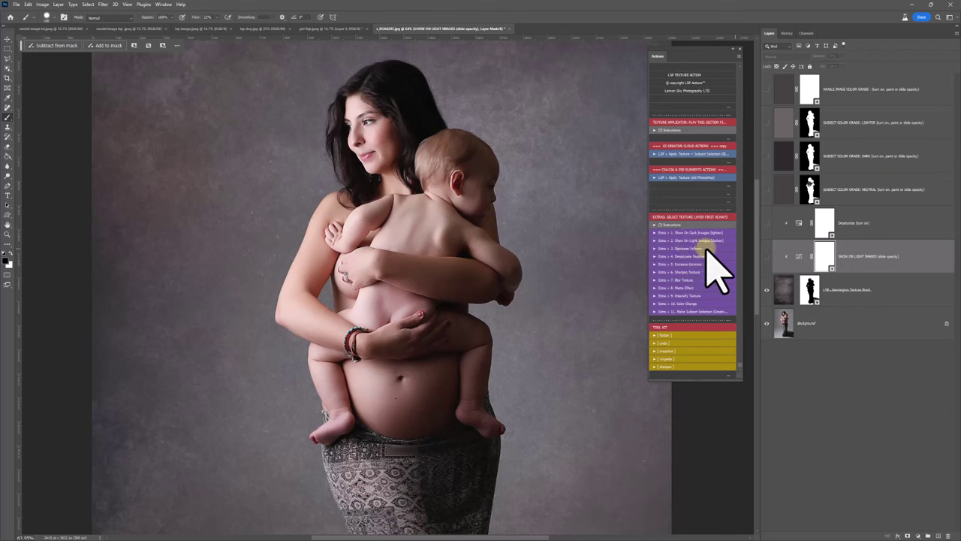
left_click(690, 263)
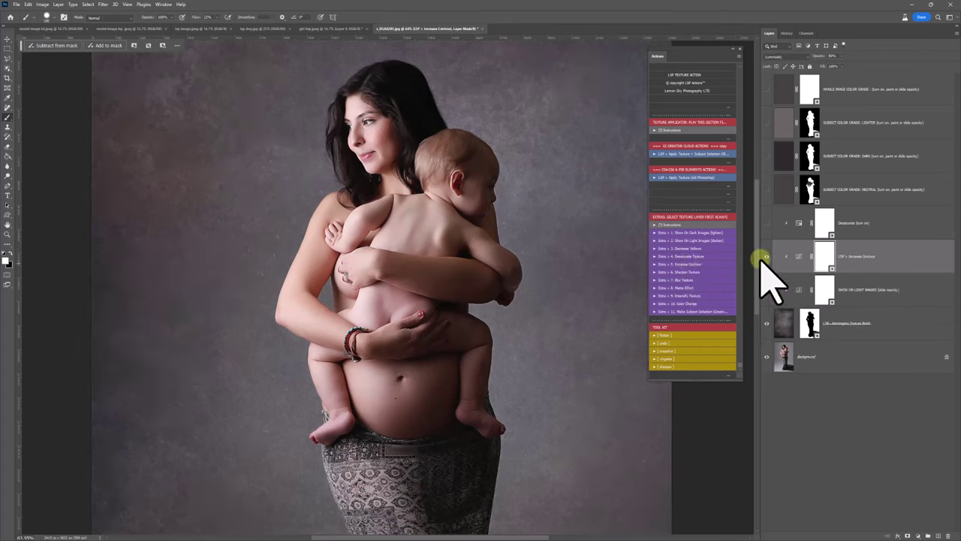
left_click(766, 258)
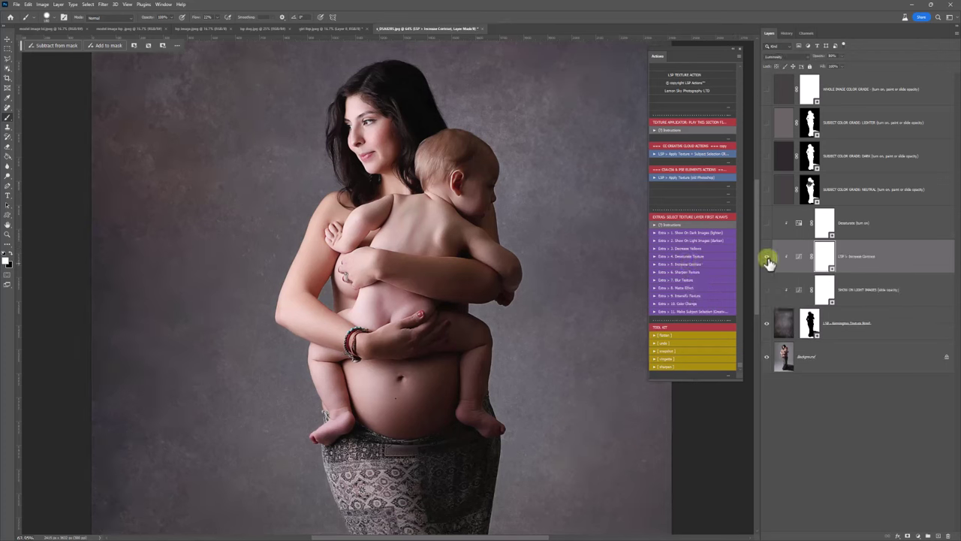
left_click(709, 272)
left_click(764, 256)
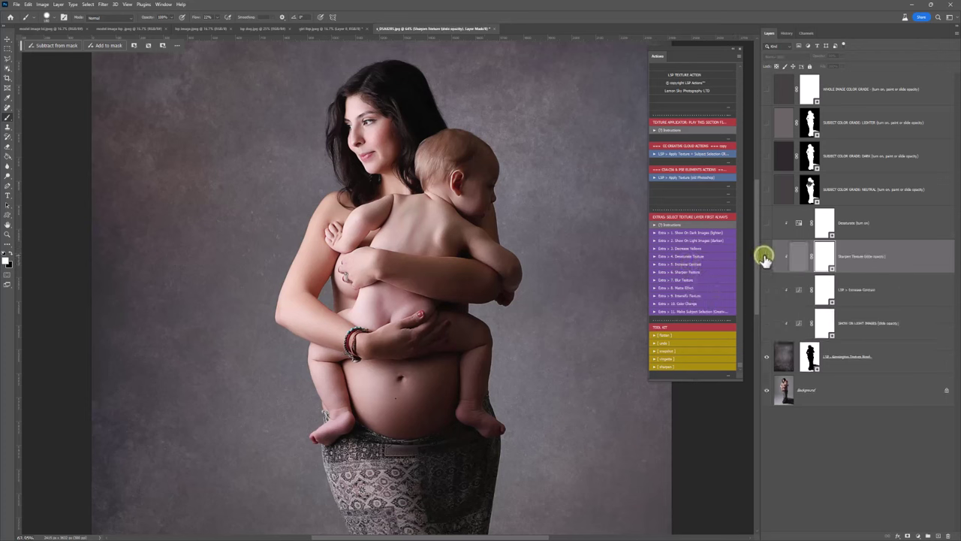
Start the Blur Texture action and reselect the Kensington texture layer.
left_click(682, 280)
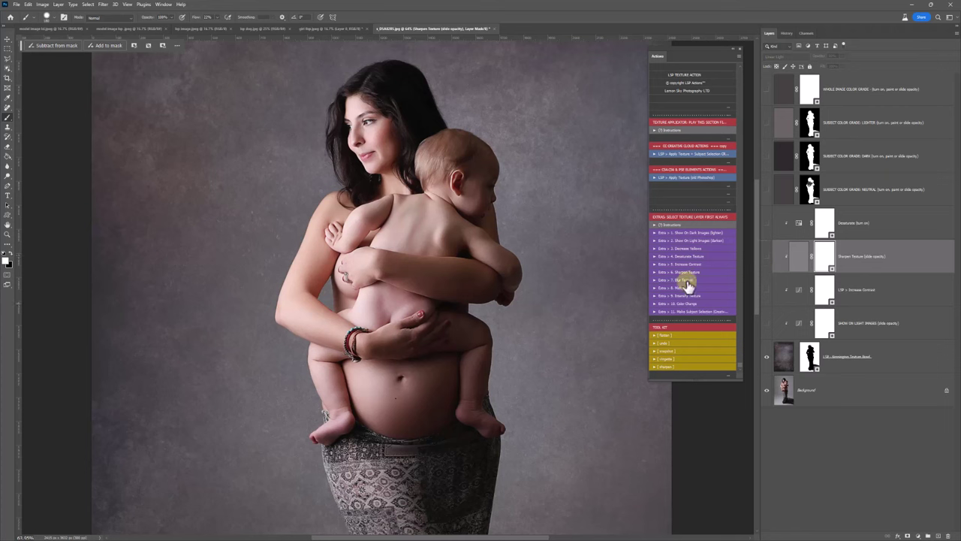
left_click(784, 355)
left_click(730, 310)
Apply Blur Texture, target its smart-filter mask, and adjust the brush size and hardness.
left_click(692, 281)
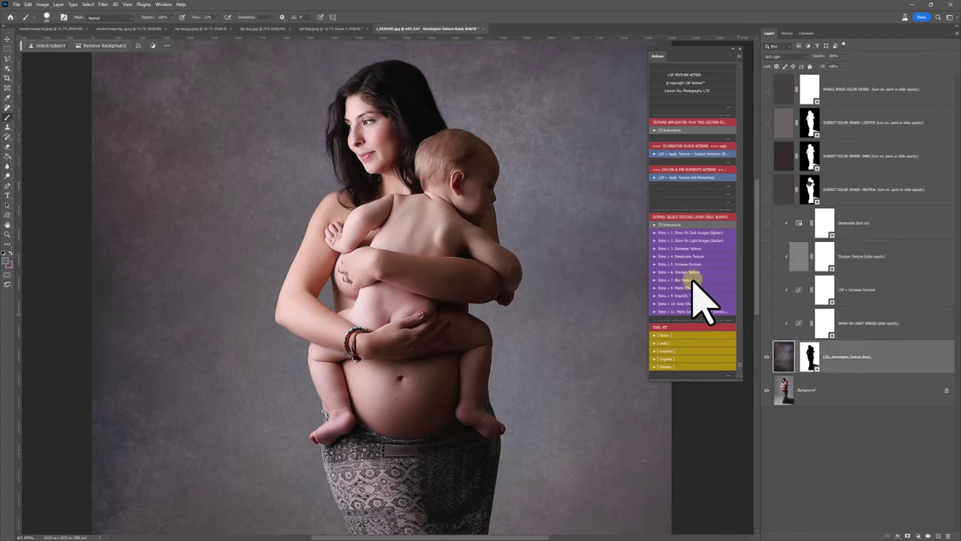
left_click(808, 392)
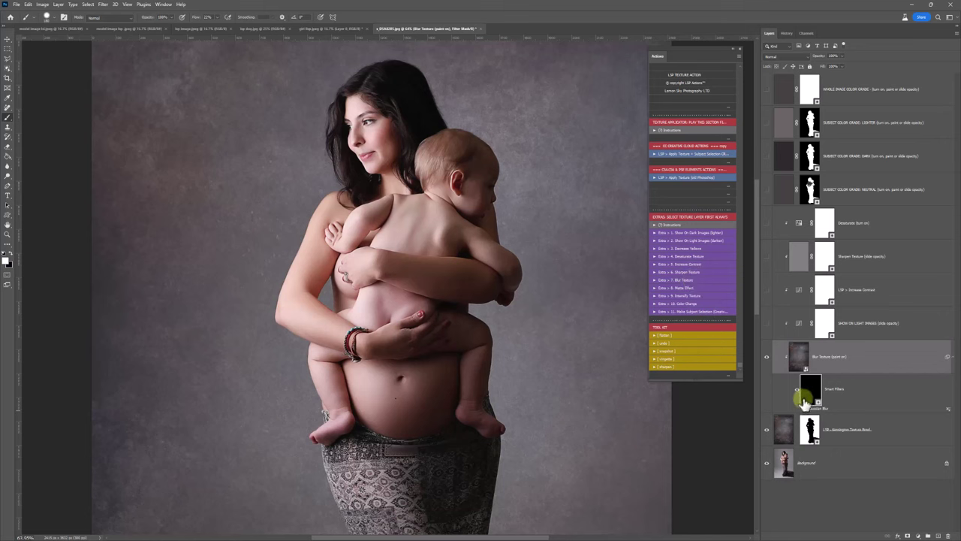
left_click(553, 275)
right_click(397, 184)
left_click(472, 189)
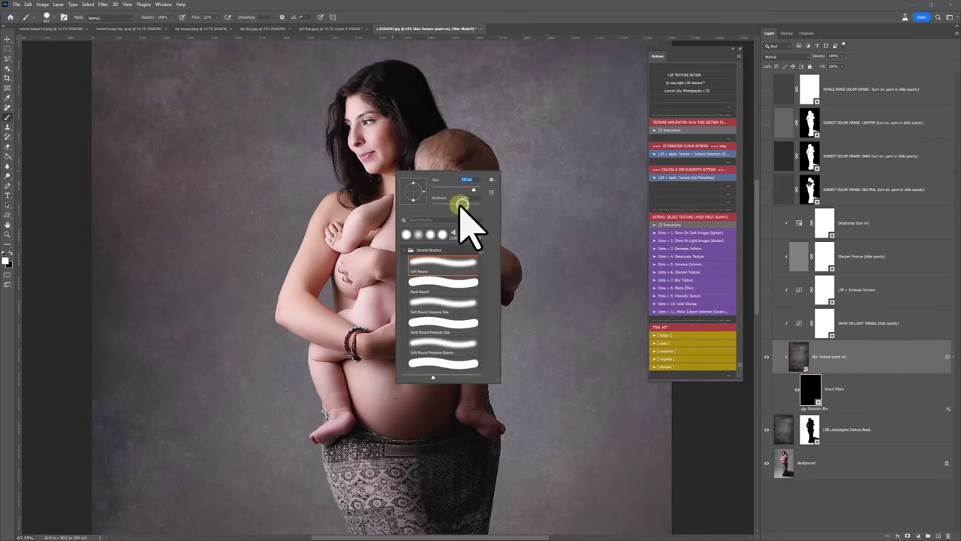
left_click(290, 107)
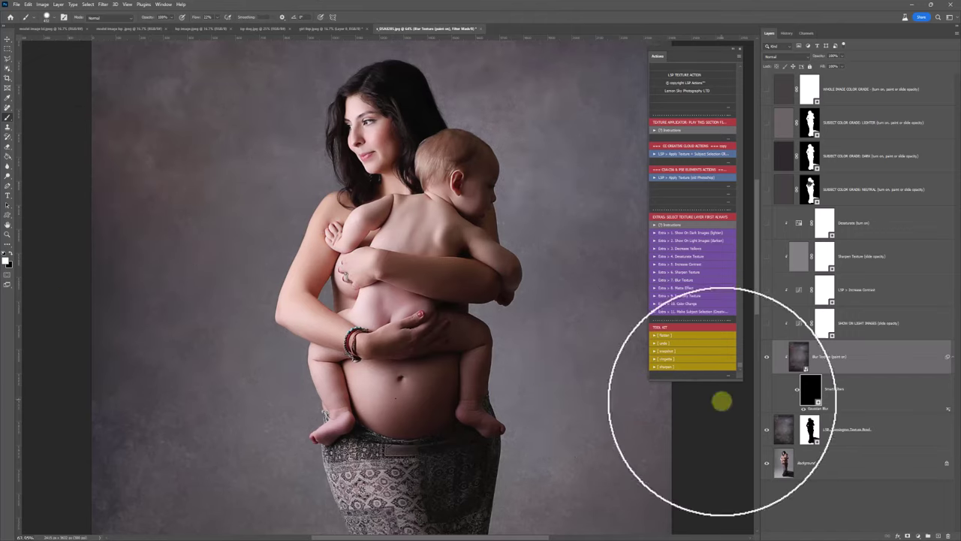
Preview a 106.4 Gaussian Blur radius on the texture, then cancel to keep the original.
double_click(820, 408)
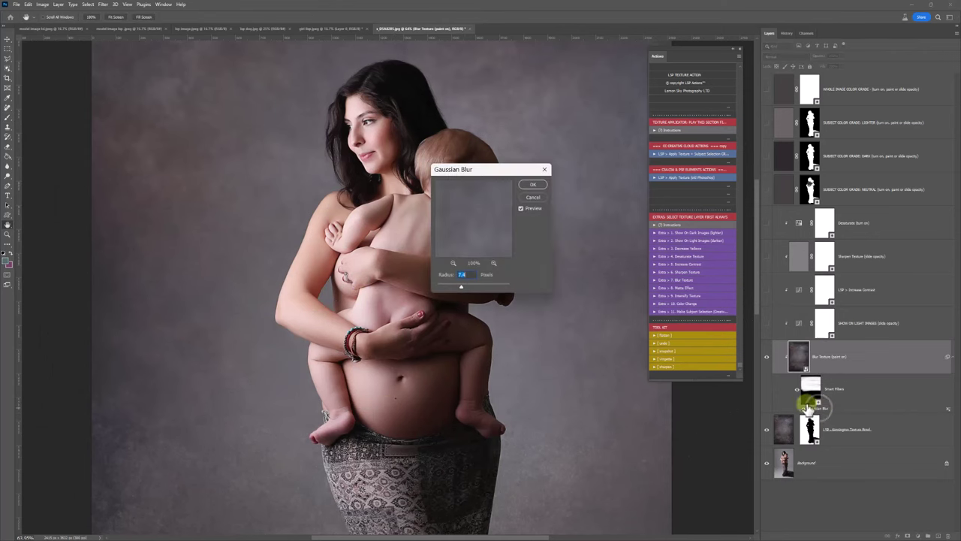
left_click_drag(461, 288, 495, 286)
left_click(531, 198)
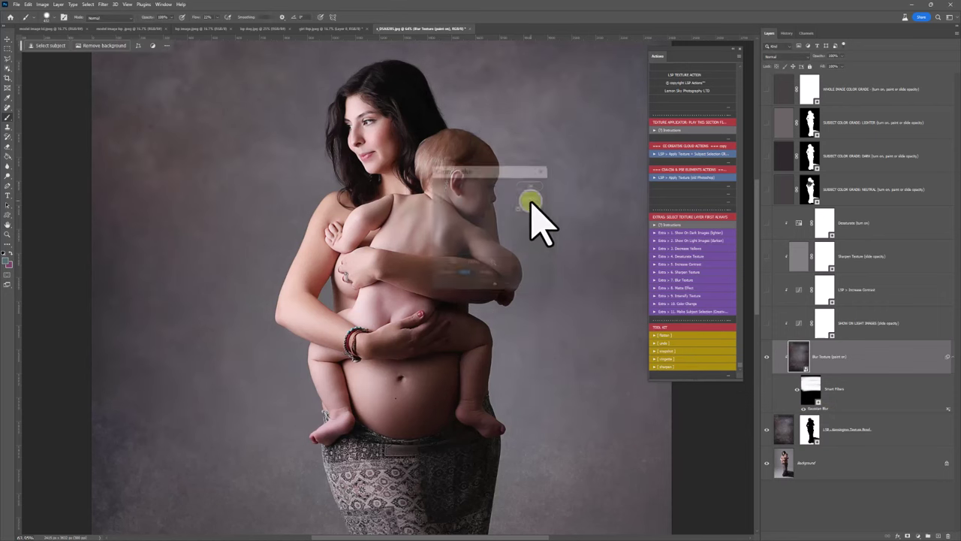
Add the Extra 8 Matte Effect layer, then select the Blur Texture layer.
left_click(797, 391)
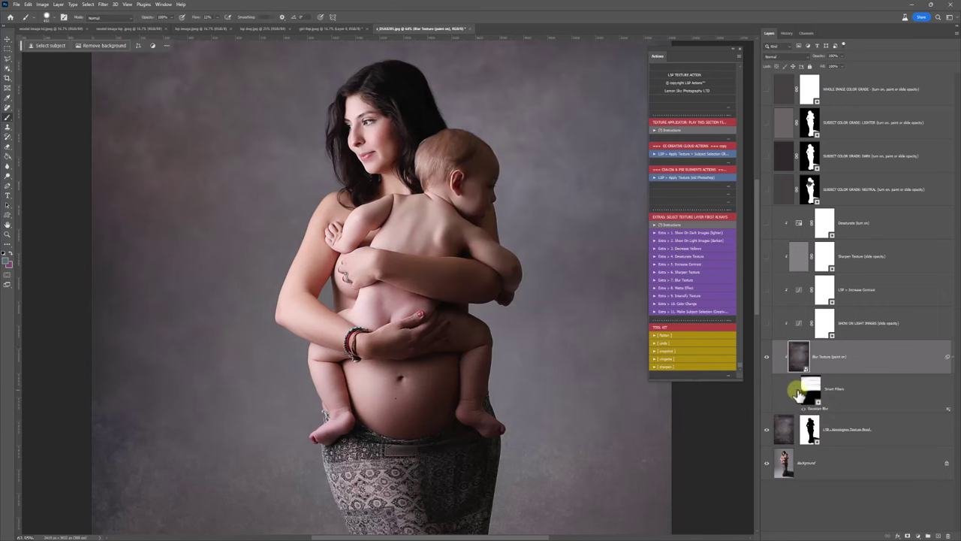
left_click(683, 287)
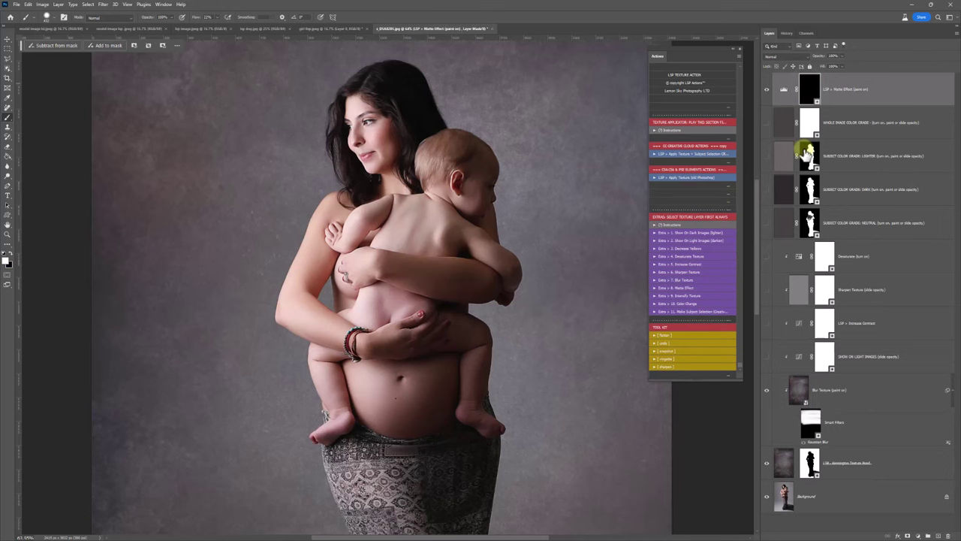
left_click(796, 390)
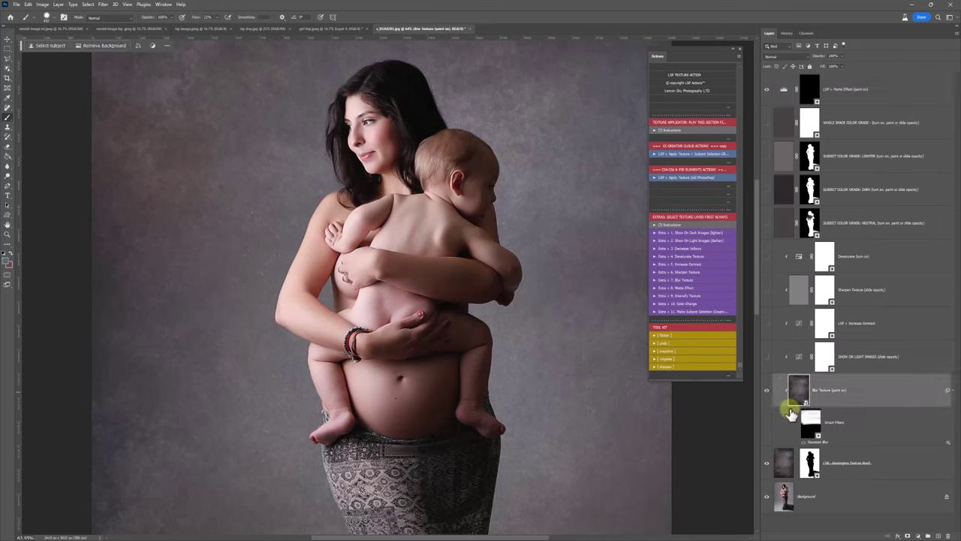
Intensify the Kensington texture, fade it to about 31% opacity, and return it to Soft Light.
left_click(786, 462)
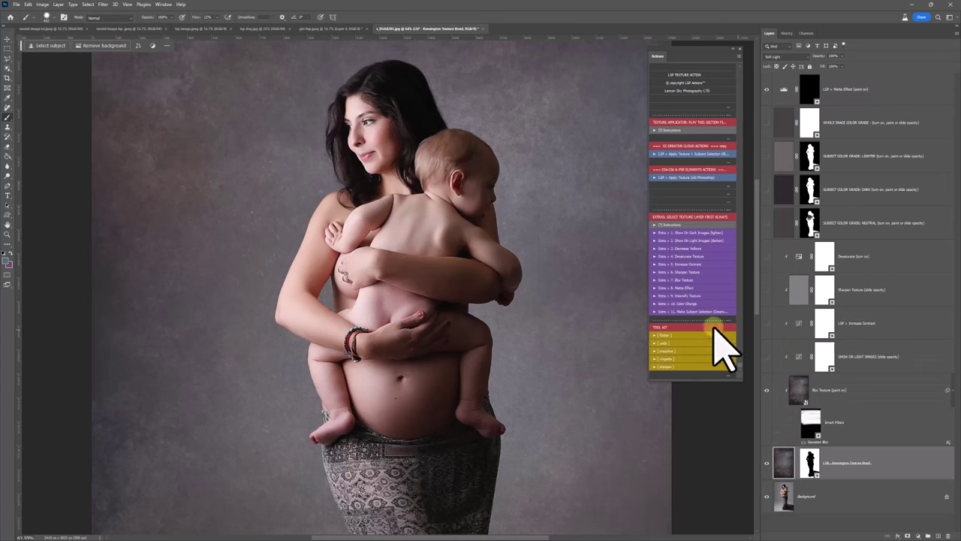
left_click(696, 295)
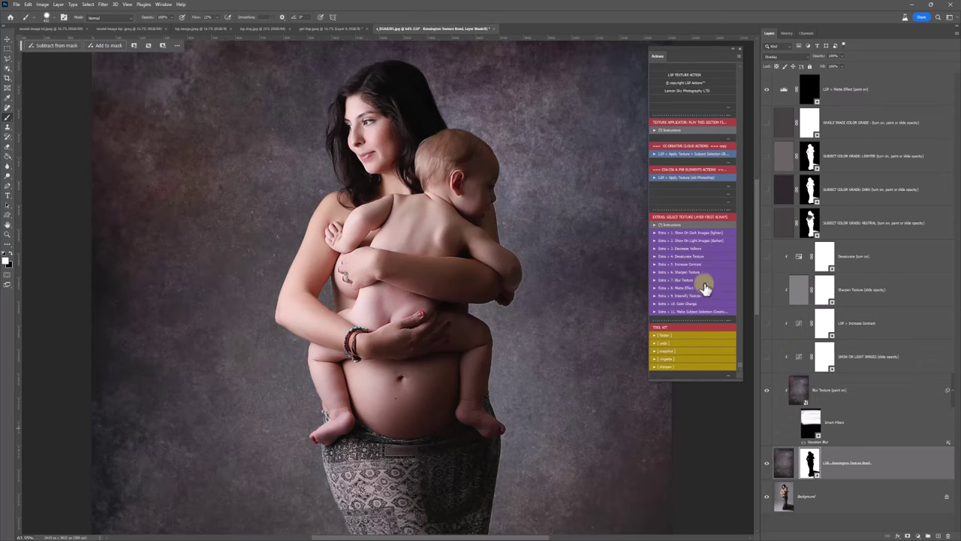
left_click(842, 55)
left_click_drag(827, 63, 842, 64)
left_click(781, 56)
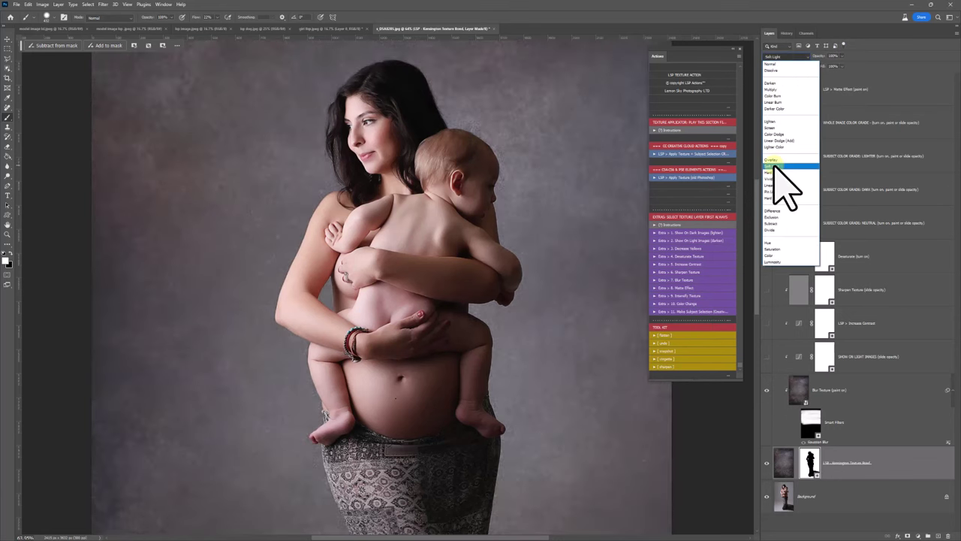
left_click(775, 166)
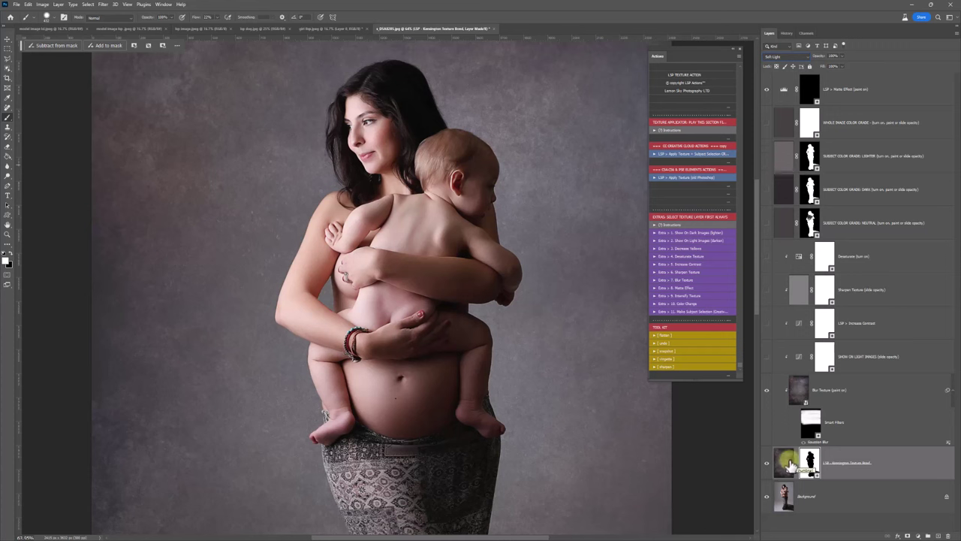
Add the Extra 10 Color Change layer and shift its hue toward bluish-purple.
left_click(700, 305)
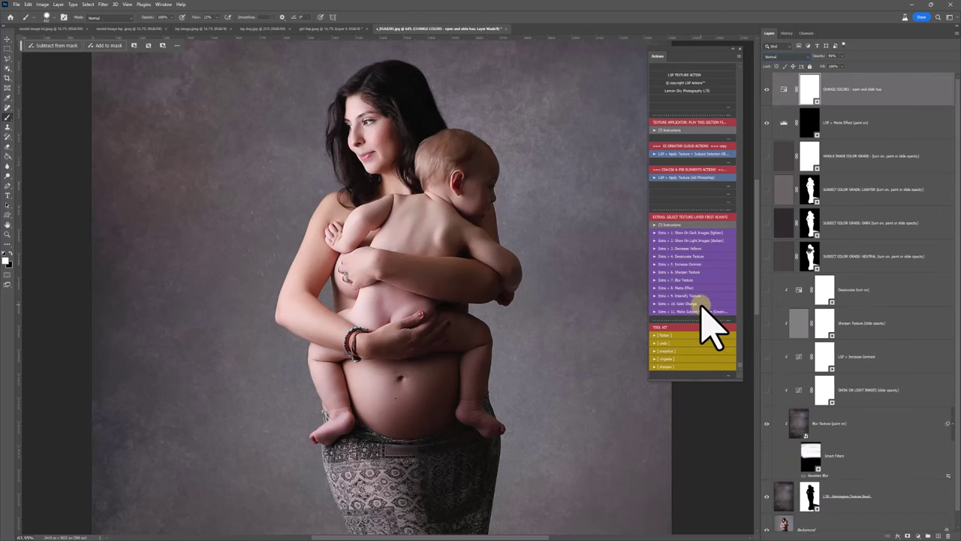
left_click(784, 89)
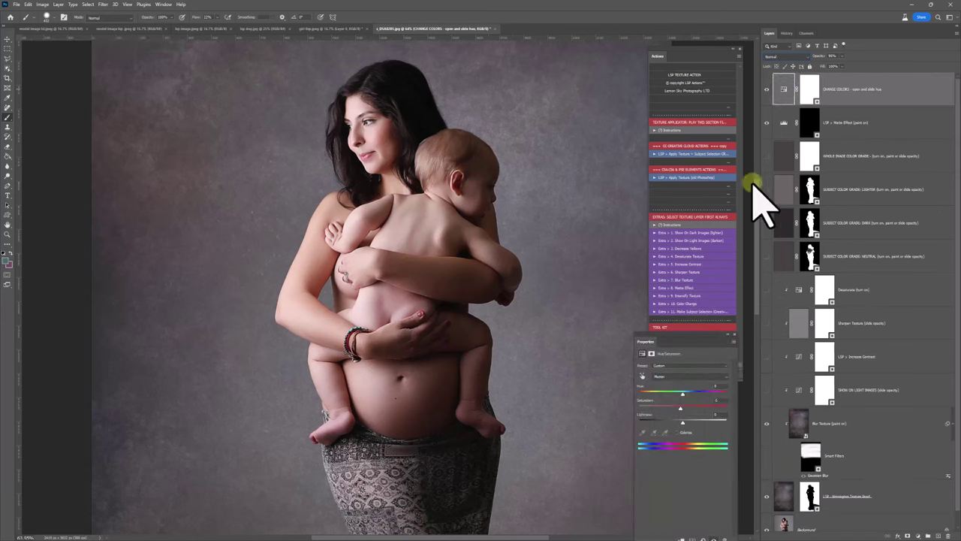
mouse_move(682, 393)
left_mouse_down()
mouse_move(691, 401)
mouse_move(682, 395)
mouse_move(695, 394)
left_mouse_up()
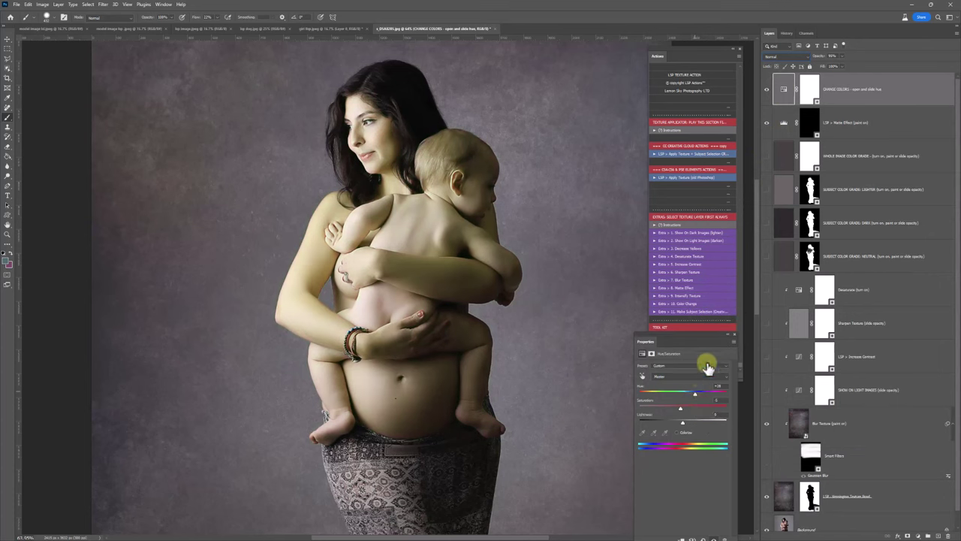
Paint the hue change off the mother and baby on the mask, then hide the layer.
left_click(809, 88)
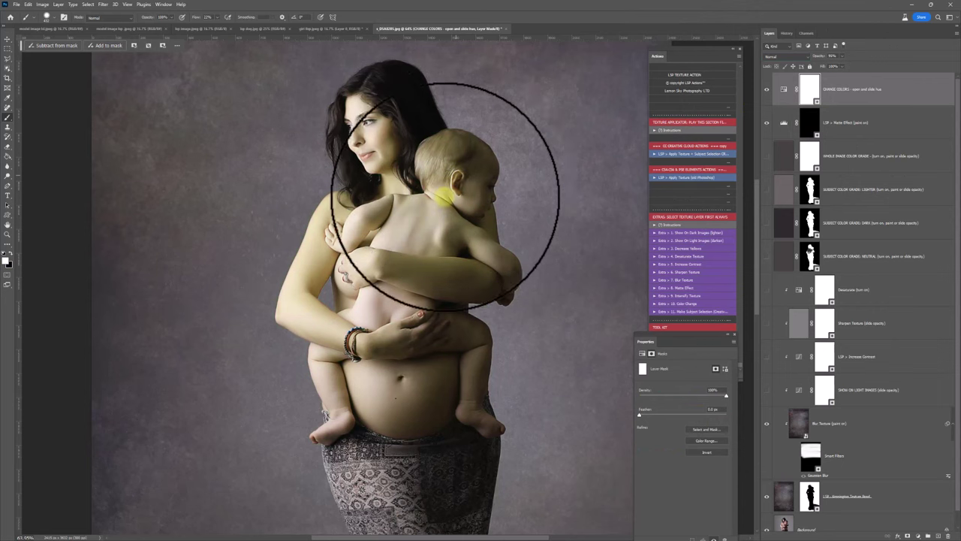
left_click(8, 256)
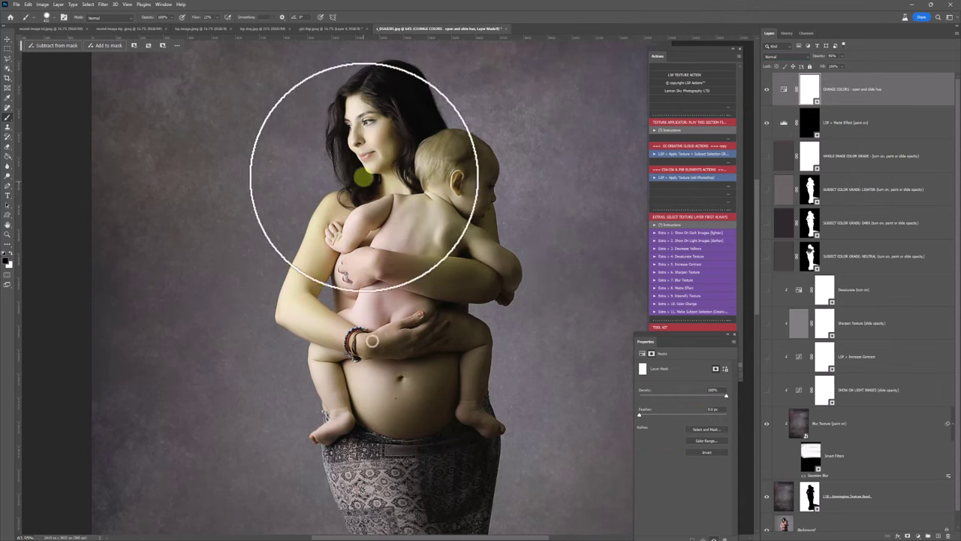
mouse_move(364, 177)
left_mouse_down()
mouse_move(410, 154)
mouse_move(412, 139)
mouse_move(447, 182)
mouse_move(436, 230)
mouse_move(454, 268)
mouse_move(450, 234)
mouse_move(435, 263)
mouse_move(443, 381)
mouse_move(417, 456)
mouse_move(383, 361)
mouse_move(349, 341)
mouse_move(354, 298)
mouse_move(343, 278)
mouse_move(321, 288)
mouse_move(333, 295)
mouse_move(398, 107)
mouse_move(503, 182)
mouse_move(283, 207)
mouse_move(365, 340)
left_mouse_up()
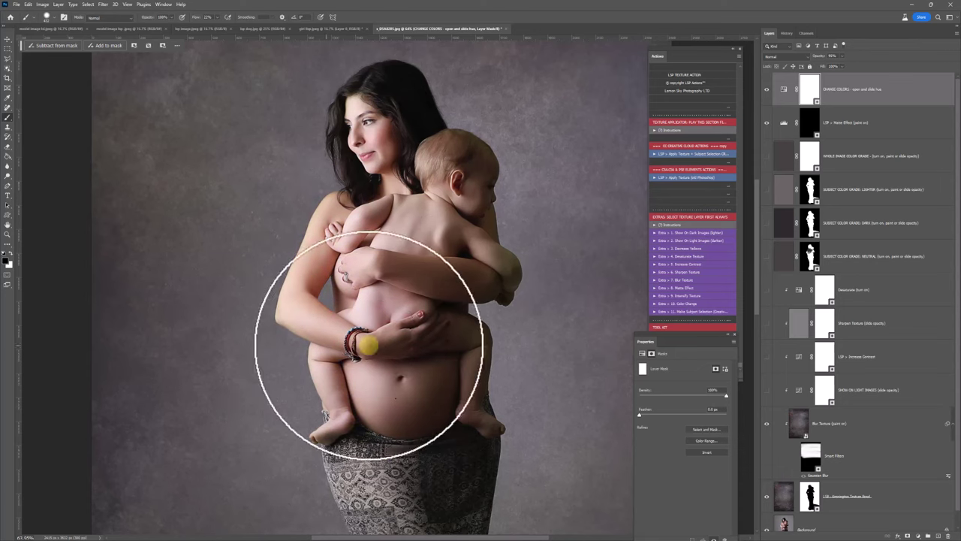
left_click(766, 92)
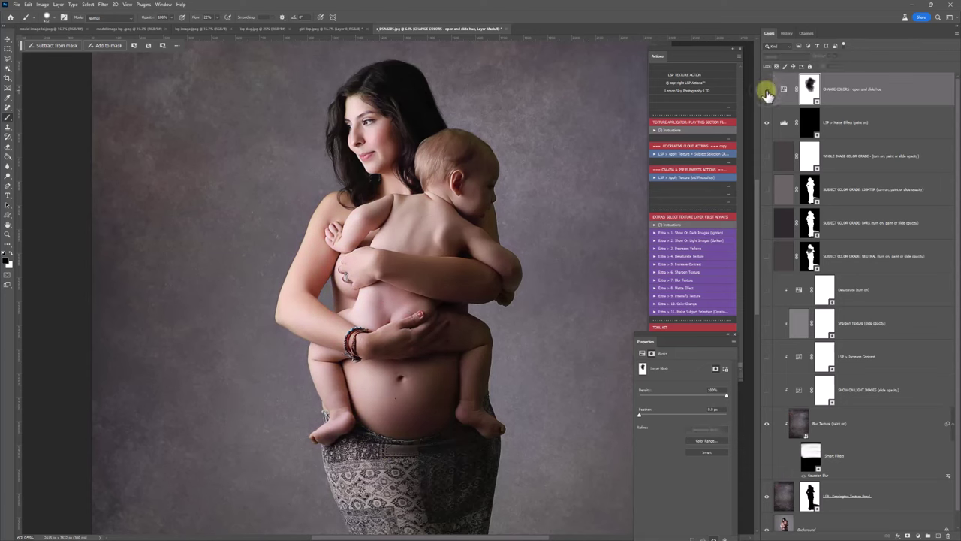
left_click(733, 336)
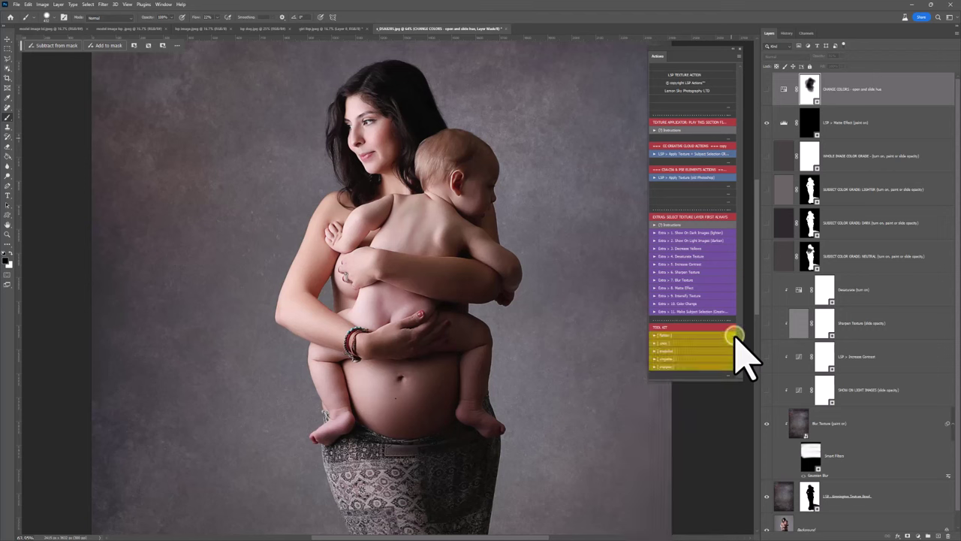
Add a subject selection layer, deselect, and add a vignette brushed off the subject.
left_click(679, 311)
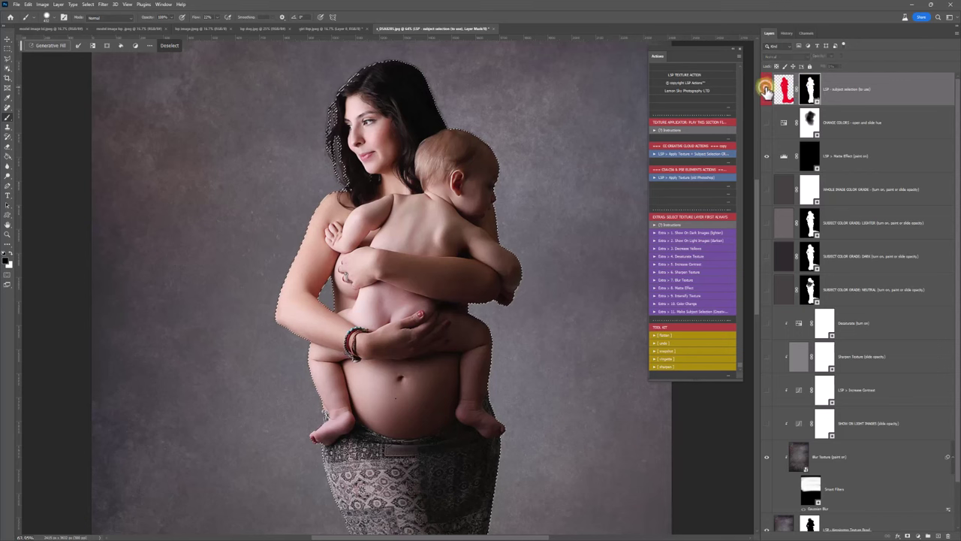
key("ctrl+d")
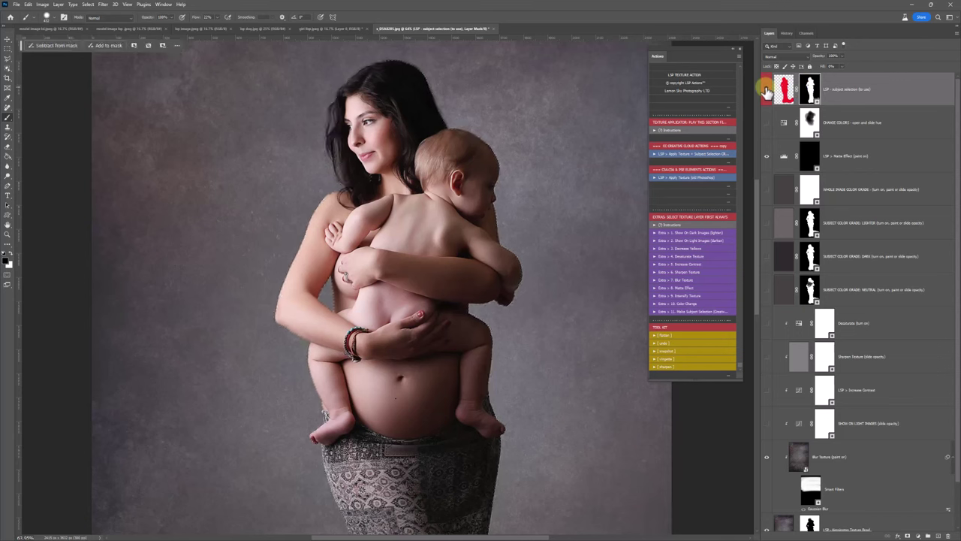
left_click(679, 359)
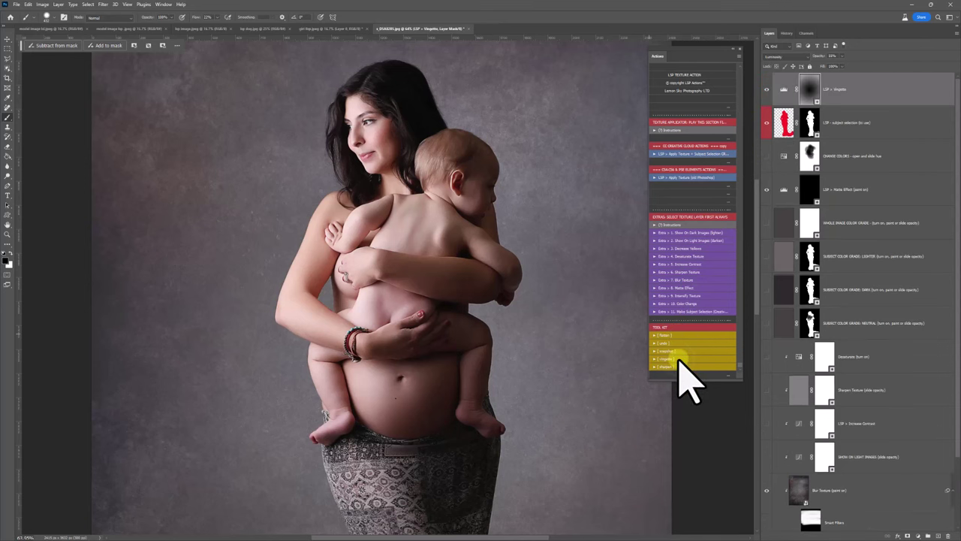
mouse_move(513, 277)
left_mouse_down()
mouse_move(393, 218)
mouse_move(357, 70)
mouse_move(432, 240)
mouse_move(454, 344)
mouse_move(363, 433)
left_mouse_up()
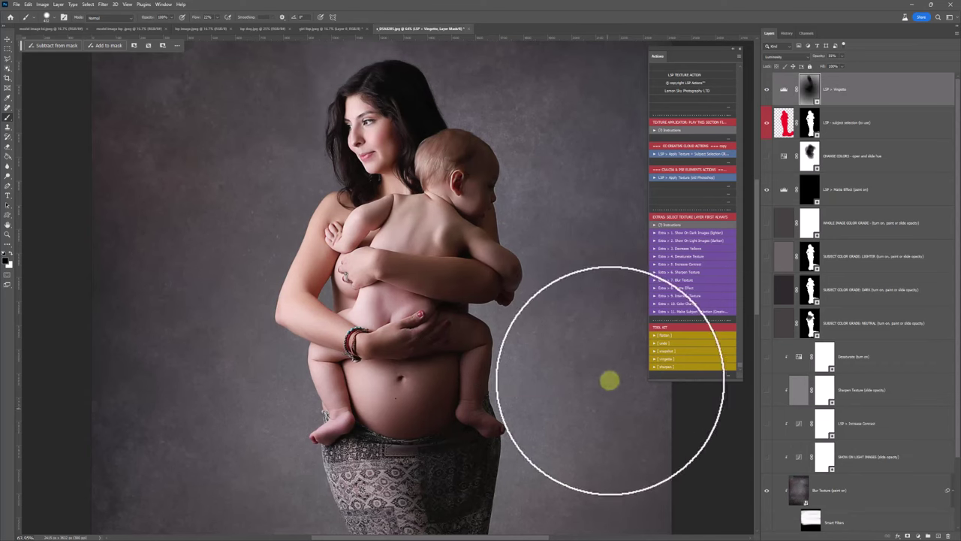
Add an LSP sharpen layer, then hide the sharpen, vignette, selection and Matte Effect layers.
left_click(668, 365)
left_click(767, 90)
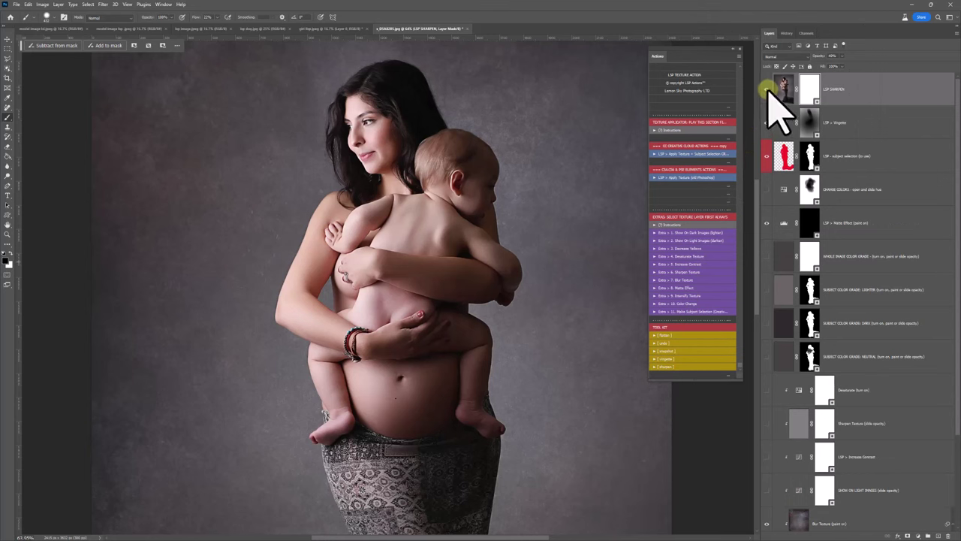
mouse_move(767, 89)
left_mouse_down()
mouse_move(775, 497)
mouse_move(776, 488)
mouse_move(350, 328)
left_mouse_up()
Select the lower part of the portrait and widen its bottom with a perspective transform.
key("z")
left_click(350, 328, "alt")
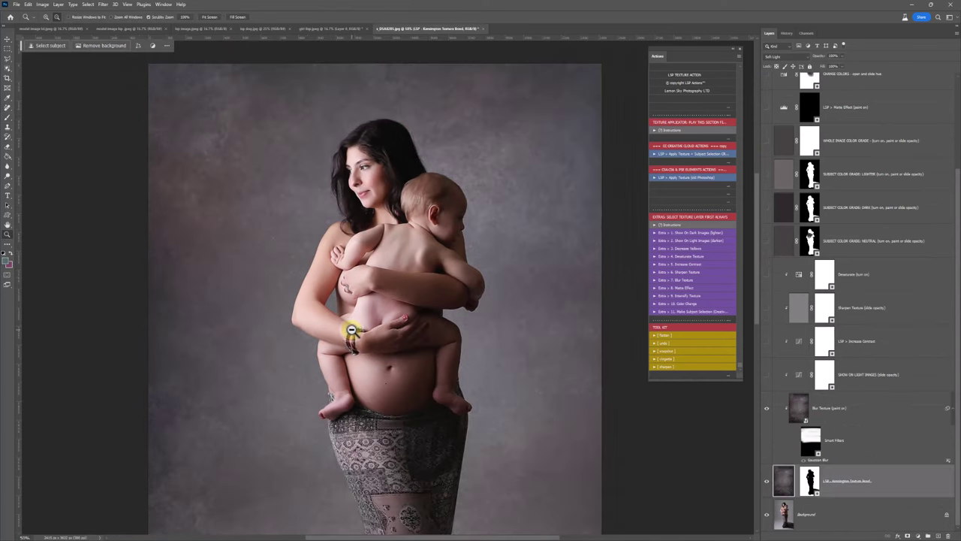
left_click(351, 328, "alt")
key("h")
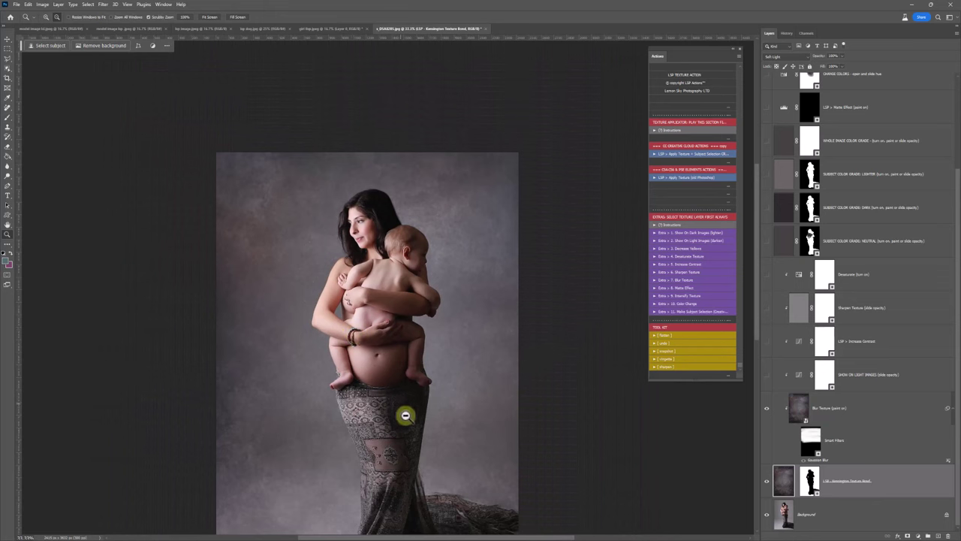
left_click_drag(422, 441, 440, 319)
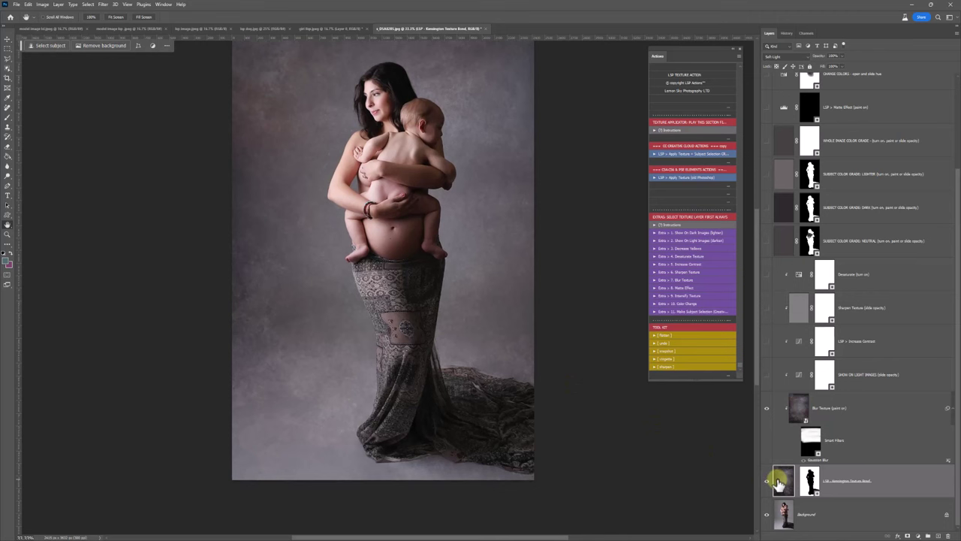
left_click(7, 48)
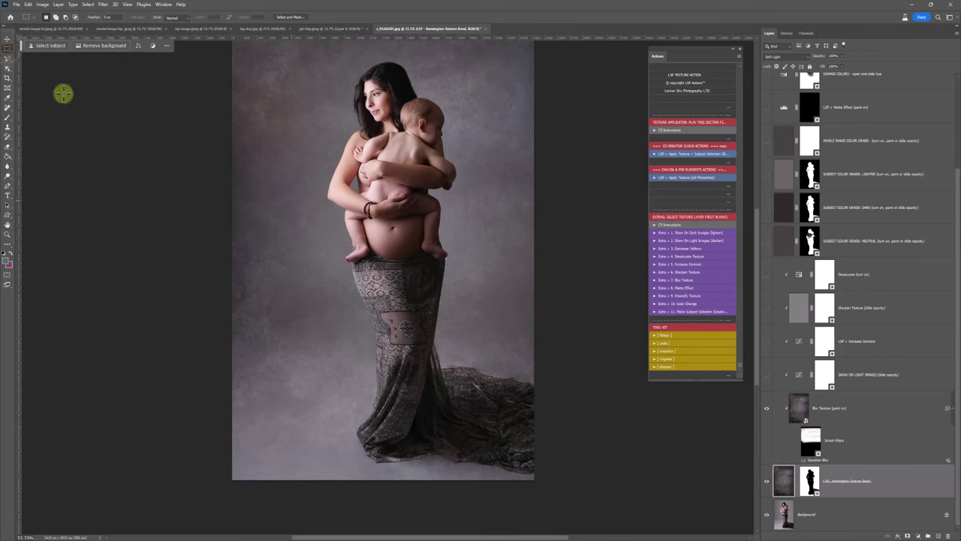
left_click_drag(530, 470, 174, 331)
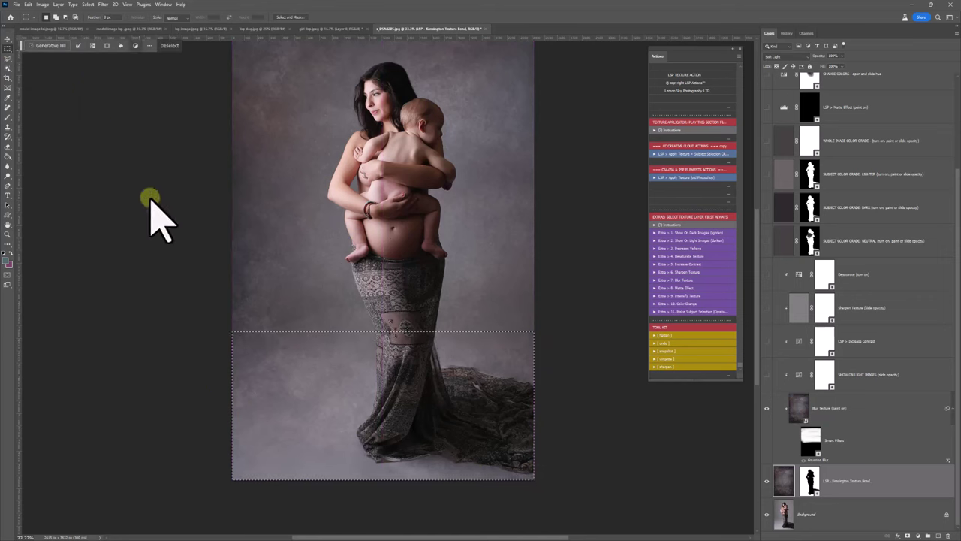
left_click(28, 4)
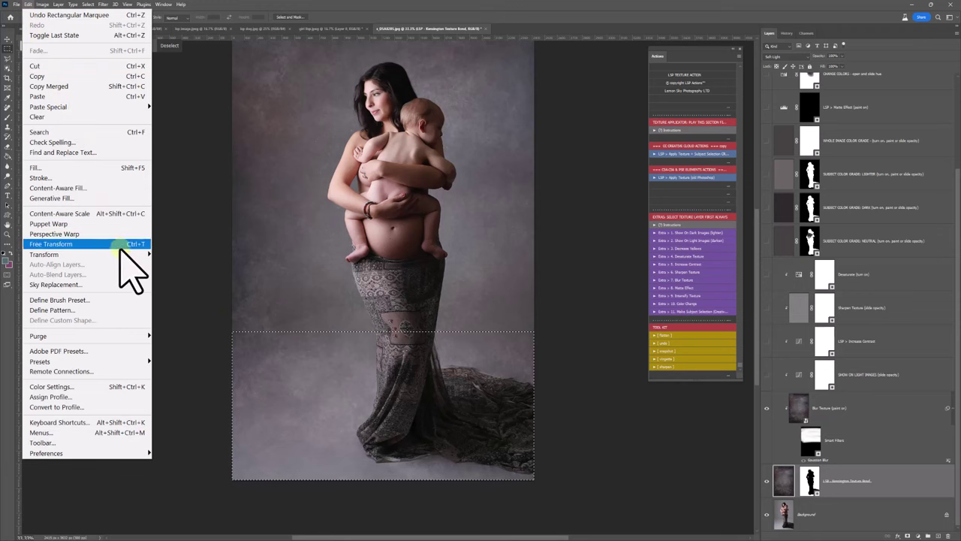
mouse_move(129, 255)
left_click(248, 308)
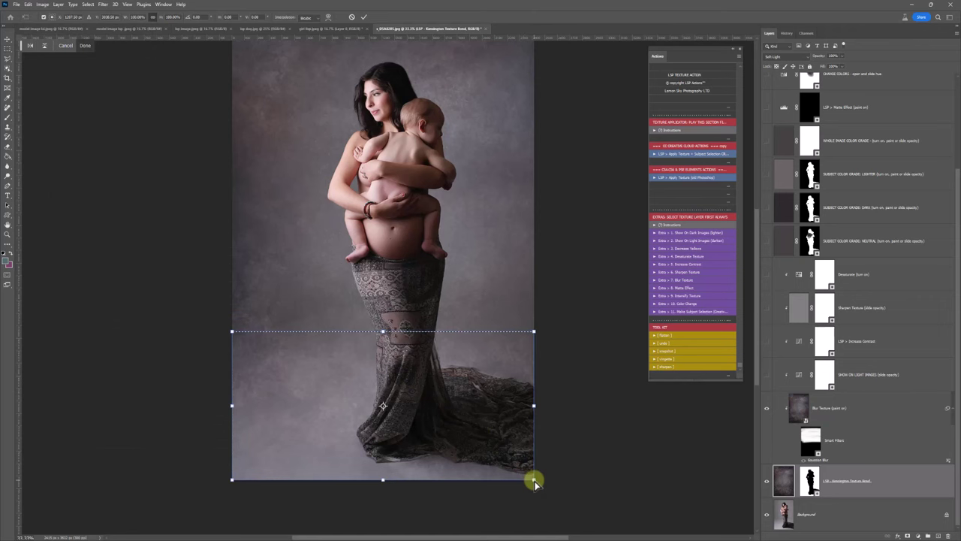
left_click_drag(535, 482, 743, 478)
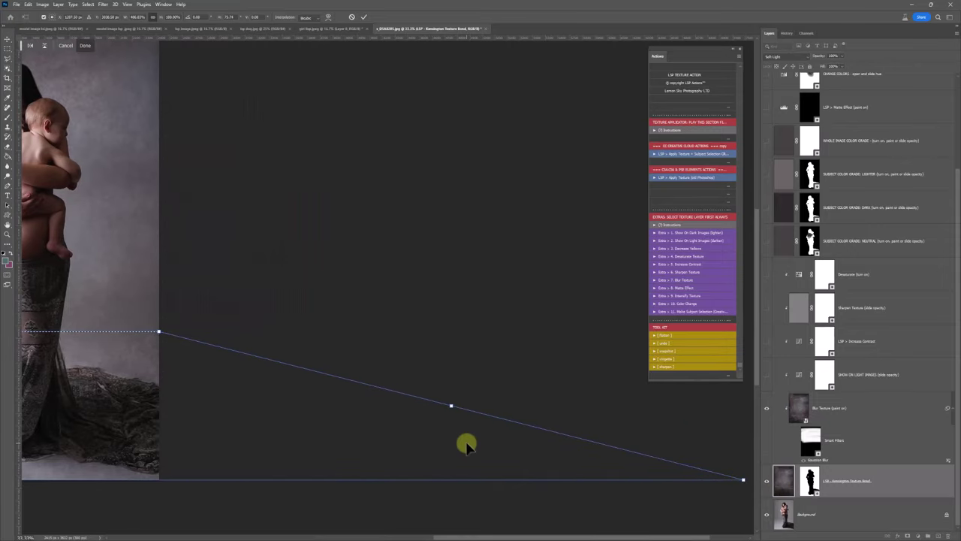
Cancel the perspective transform, hide the blurred texture, and clear the selection.
key("Escape")
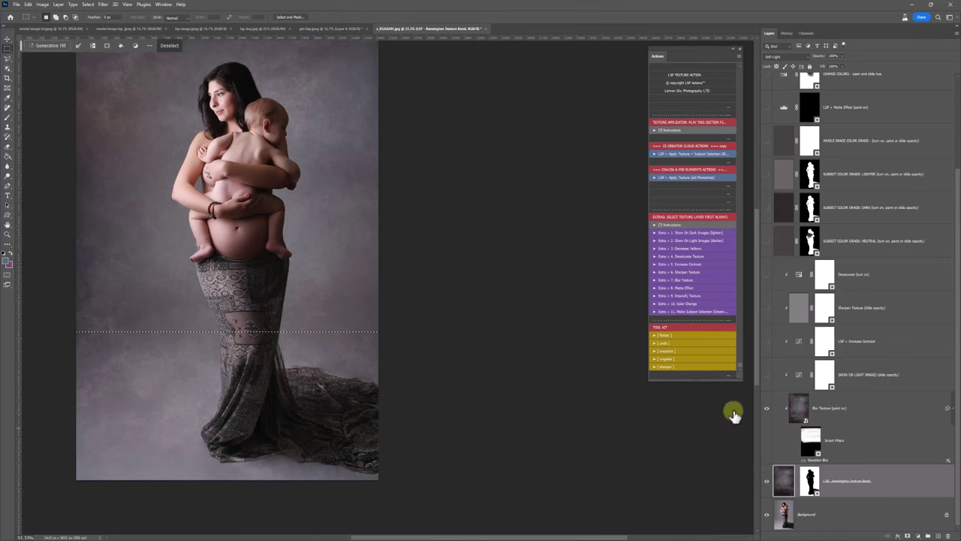
left_click(766, 408)
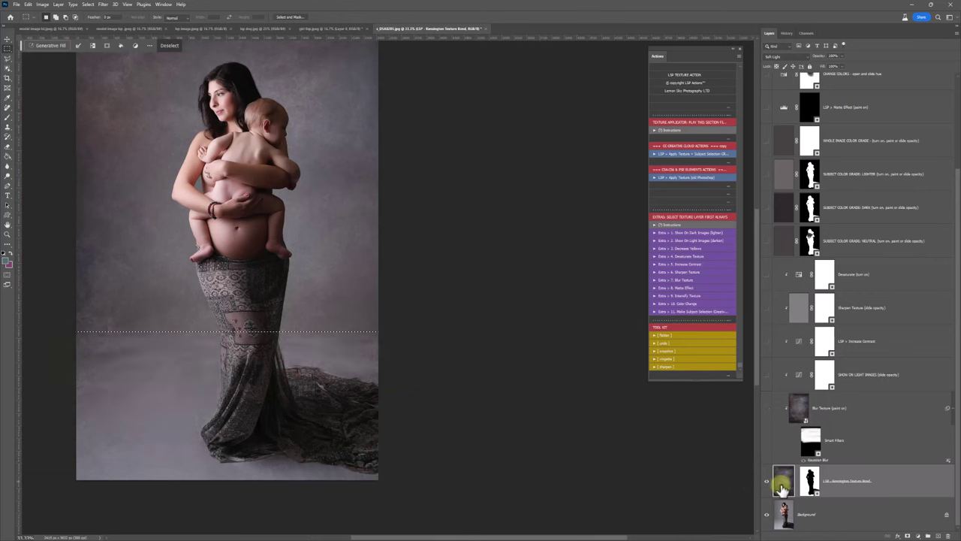
left_click(272, 333)
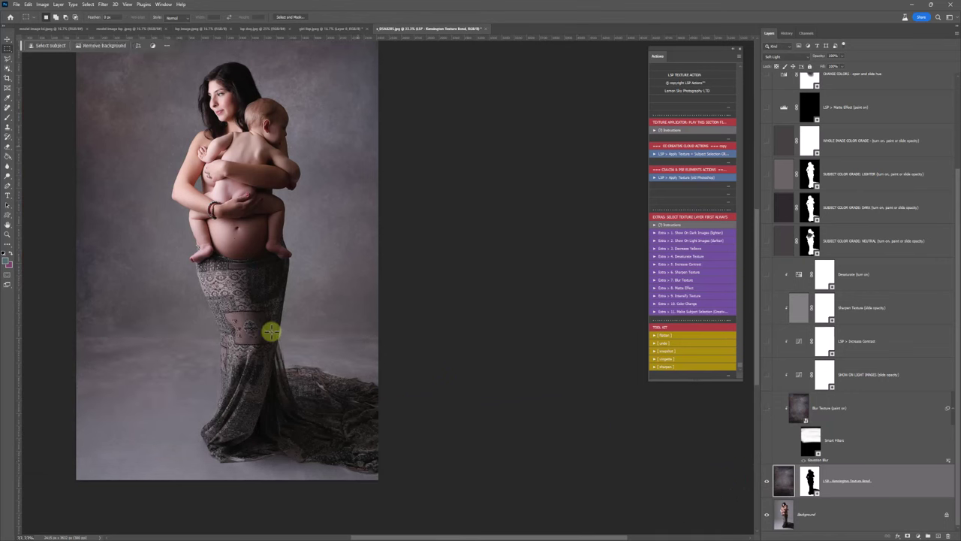
scroll(271, 331, "up", 2)
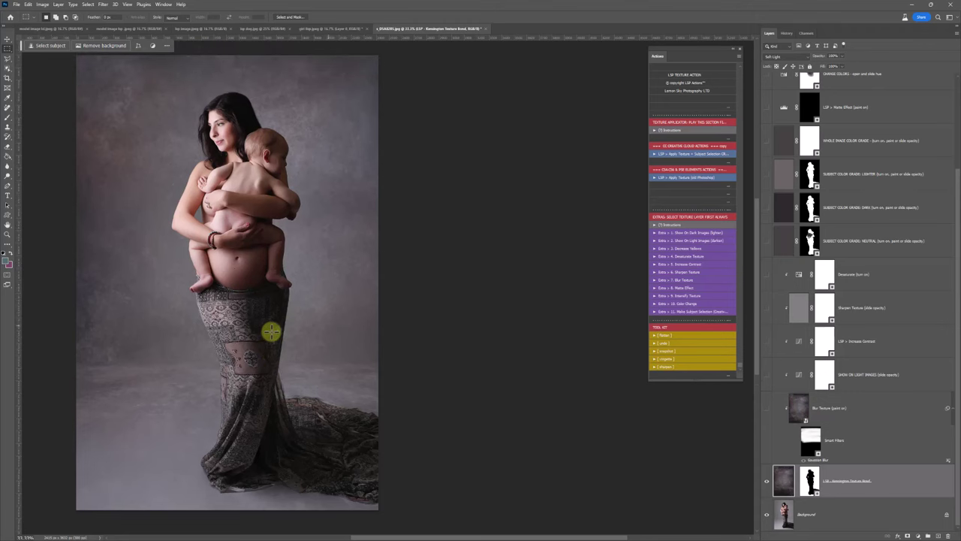
Toggle the Blur Texture layer repeatedly to compare the backdrop with and without it.
left_click(766, 409)
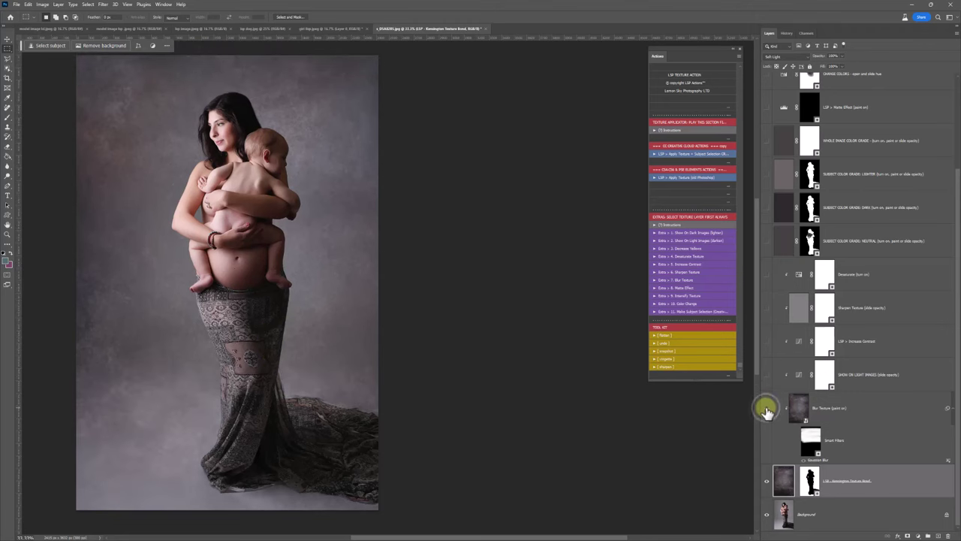
left_click(766, 410)
left_click(766, 410)
left_click(766, 409)
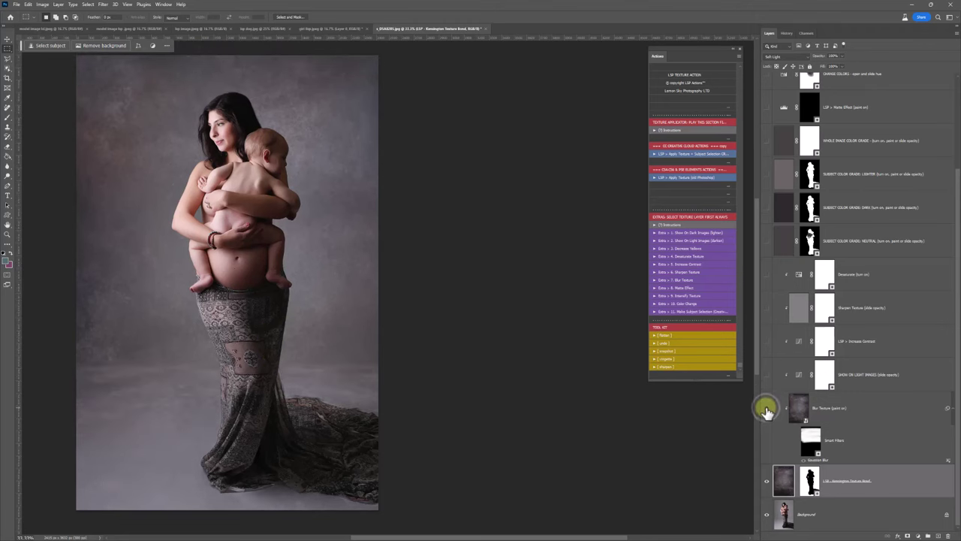
left_click(766, 409)
left_click(765, 409)
left_click(766, 409)
left_click(766, 409)
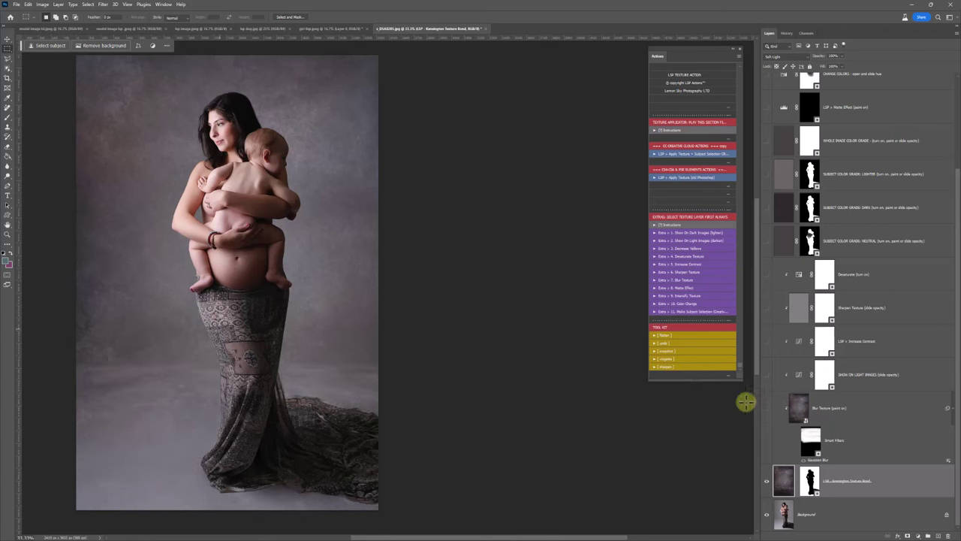
scroll(364, 297, "up", 1)
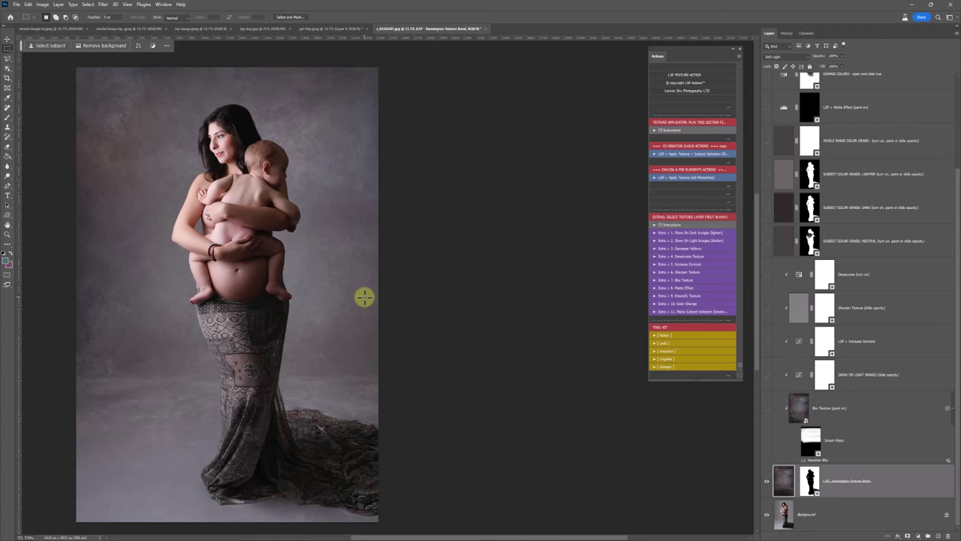
Run LSP Apply Texture on the girl photo, place Duchess.jpg, and stretch it across the canvas.
left_click(306, 28)
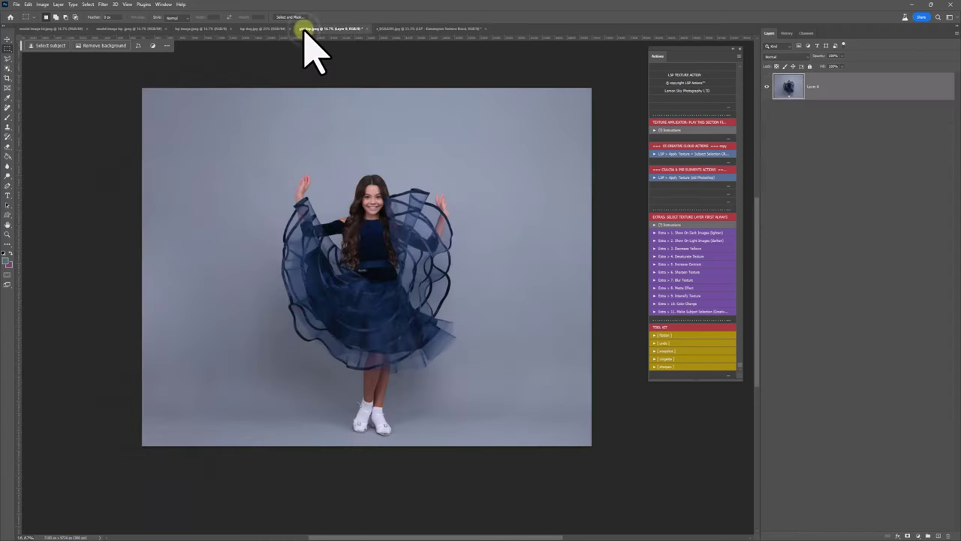
left_click(680, 154)
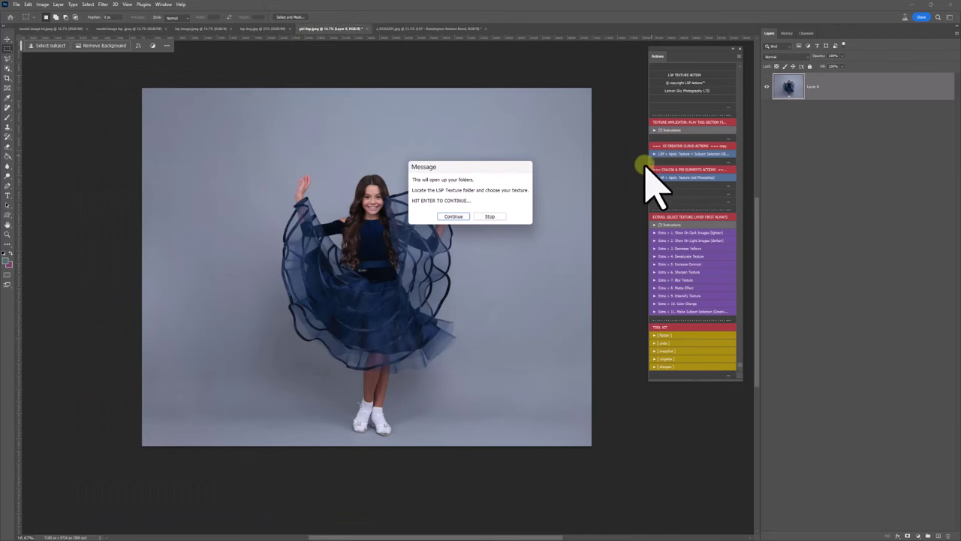
left_click(460, 217)
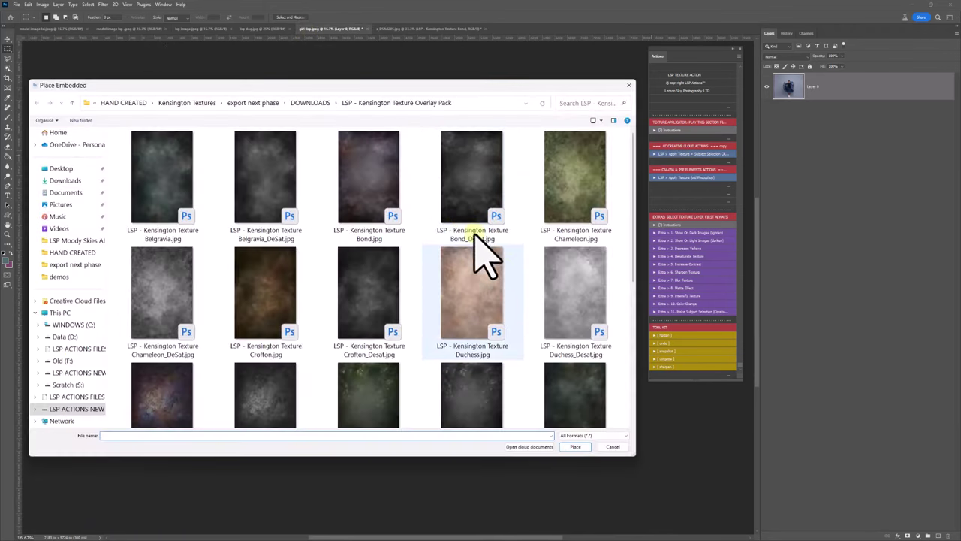
scroll(516, 290, "down", 1)
scroll(516, 290, "down", 2)
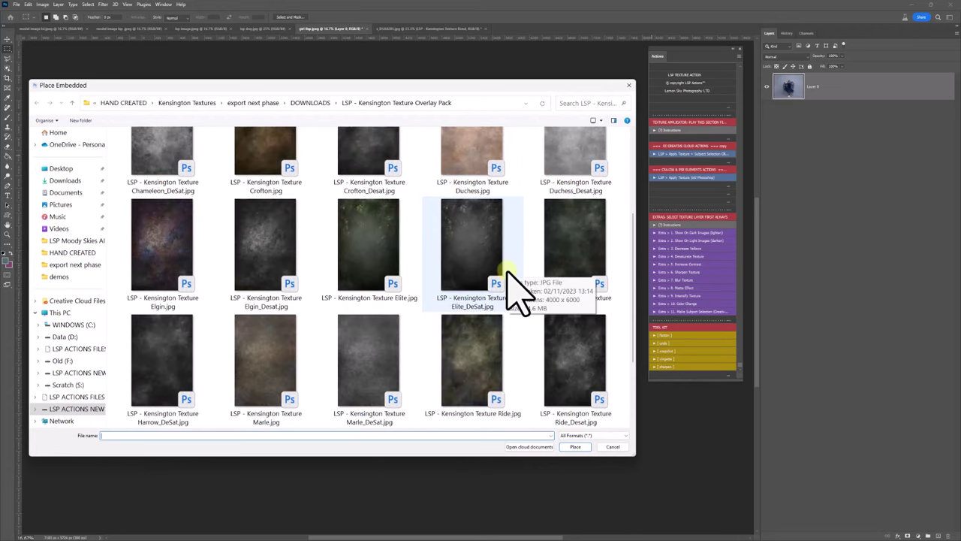
double_click(451, 174)
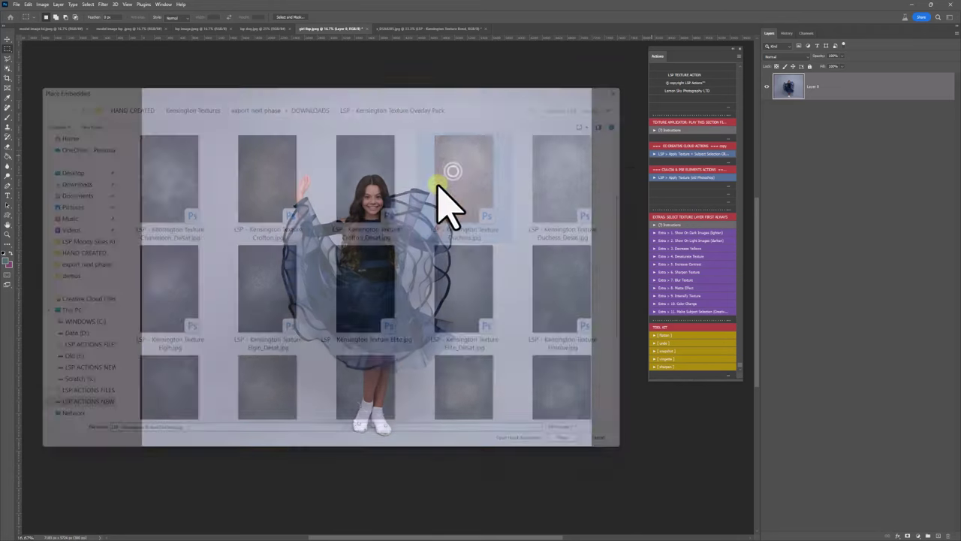
left_click_drag(376, 232, 184, 174)
left_click_drag(238, 234, 592, 449)
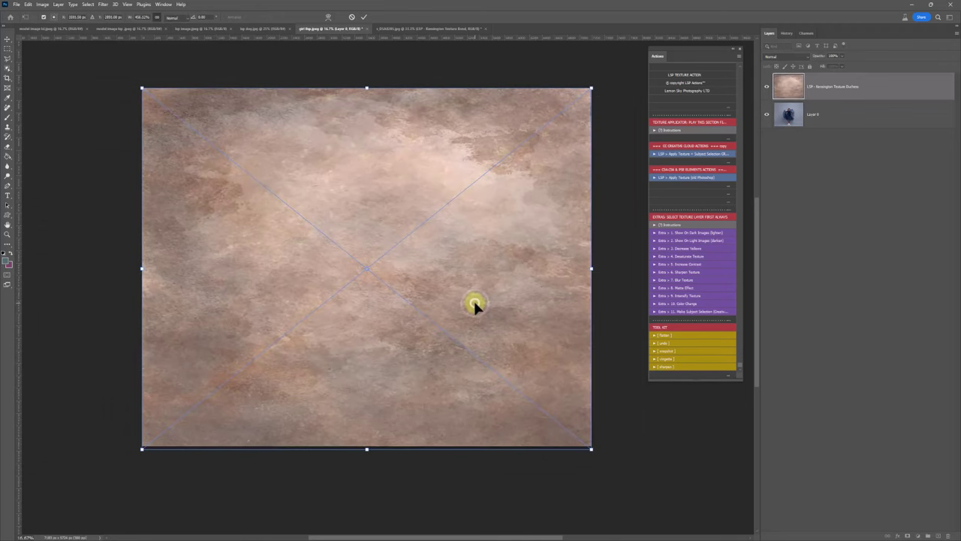
Commit the Duchess texture's transform so the action builds the masked Soft Light texture and grade layers.
key("Return")
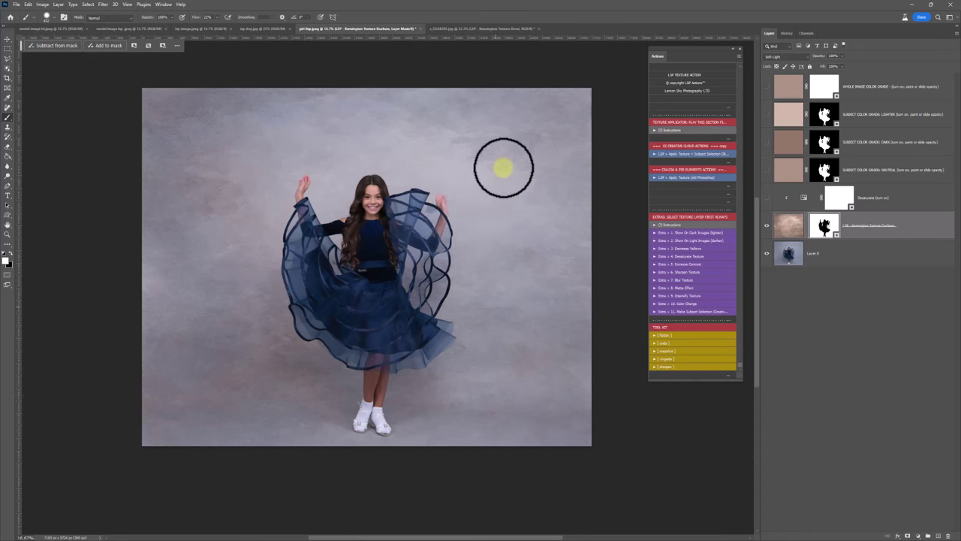
Compare the girl with and without the Duchess texture, then set the texture to Overlay.
left_click(766, 226)
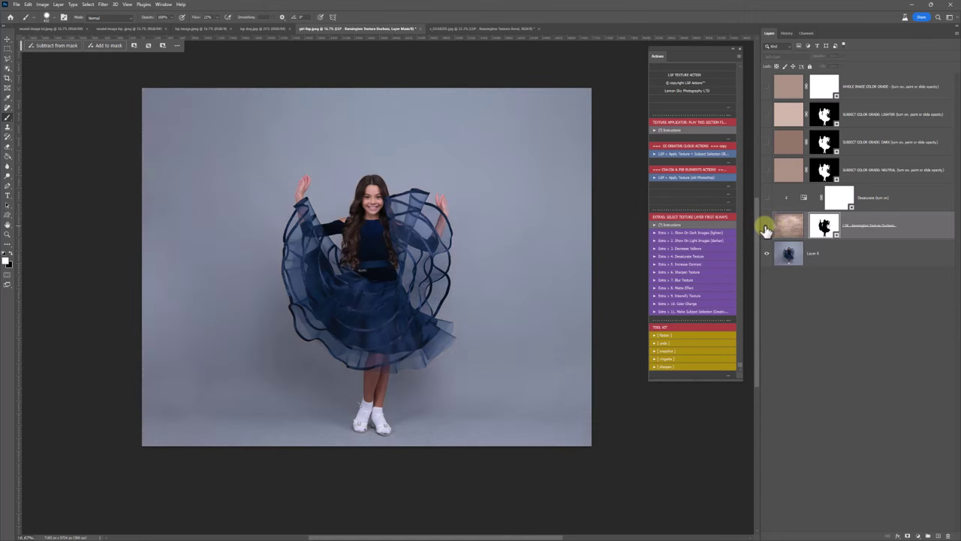
left_click(766, 226)
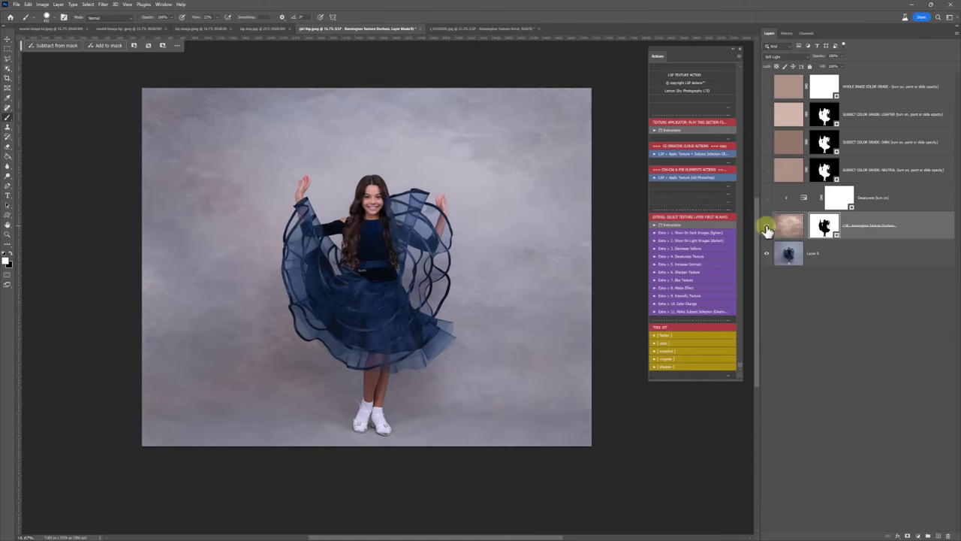
left_click(783, 227)
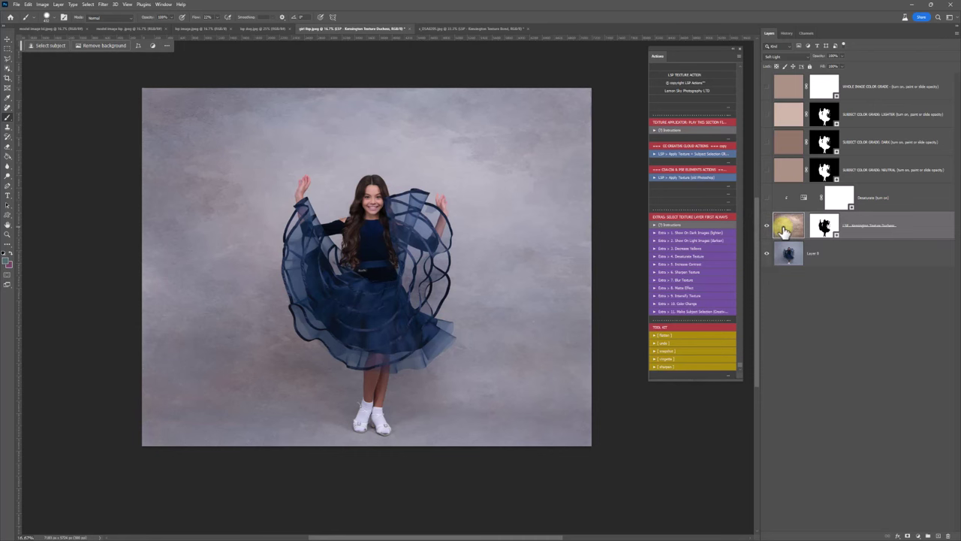
left_click(784, 56)
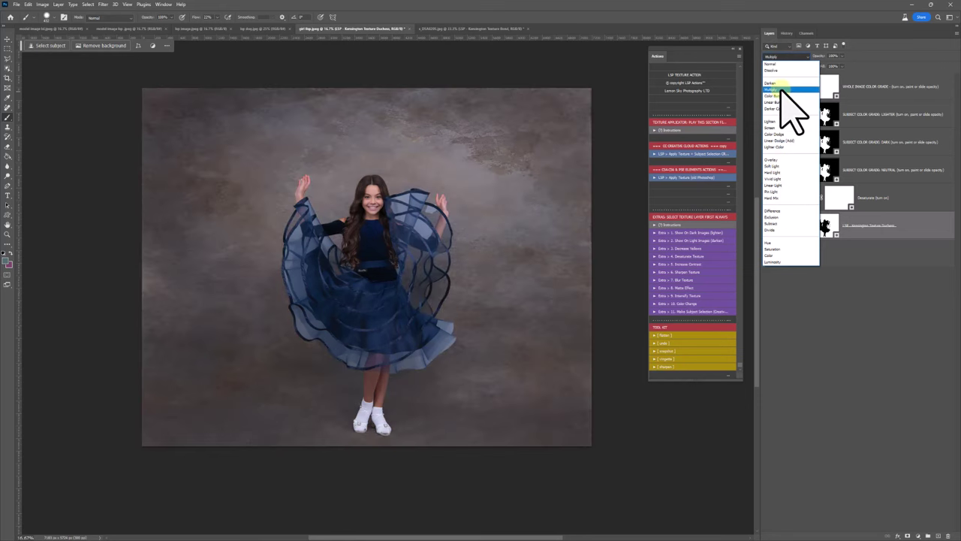
left_click(781, 161)
On the raised arm, paint texture over the bluish patch beside the hand and restore the forearm veil.
left_click(818, 228)
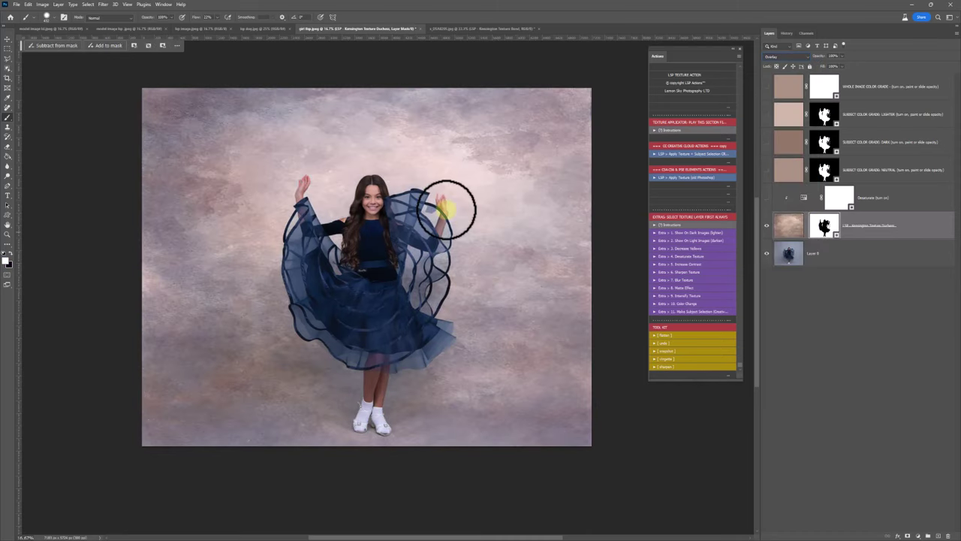
key("z")
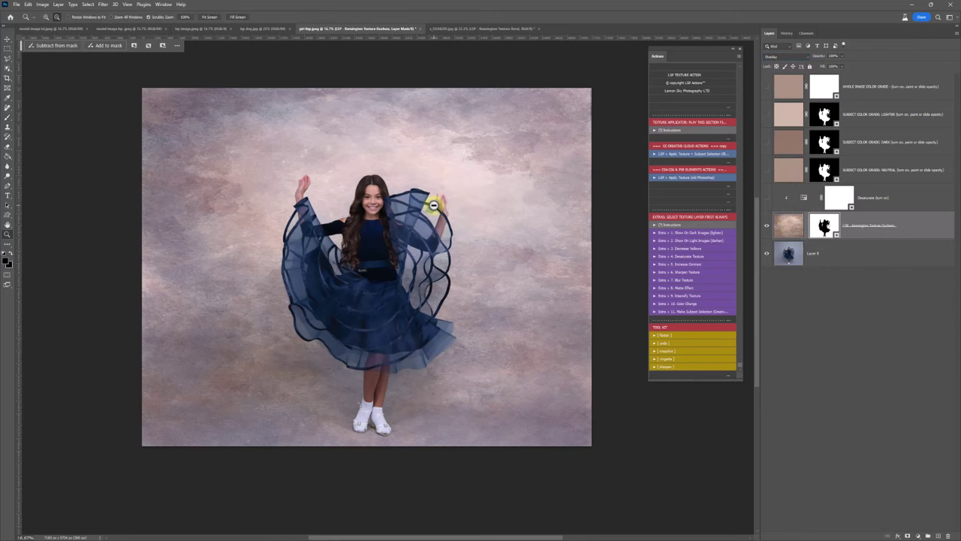
left_click_drag(435, 209, 482, 314)
left_click(766, 225)
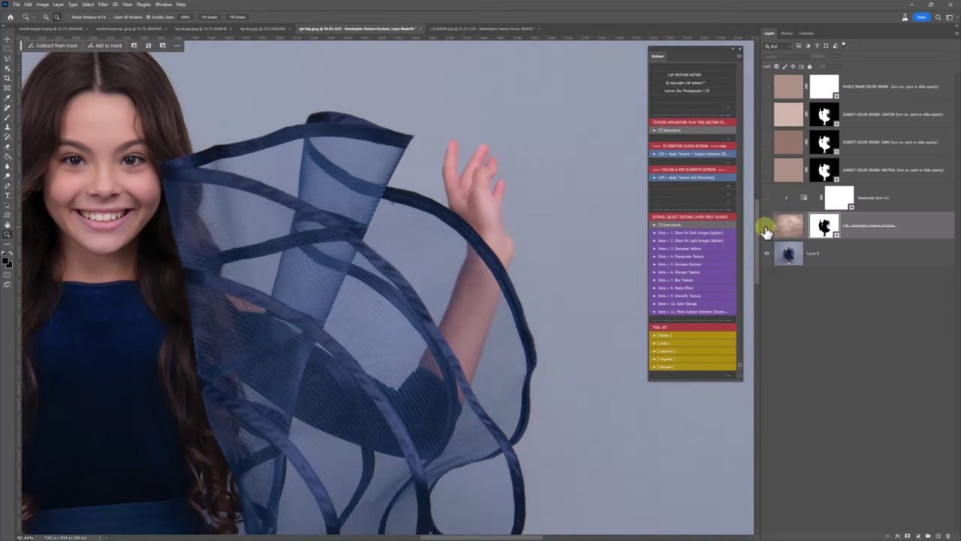
left_click(765, 225)
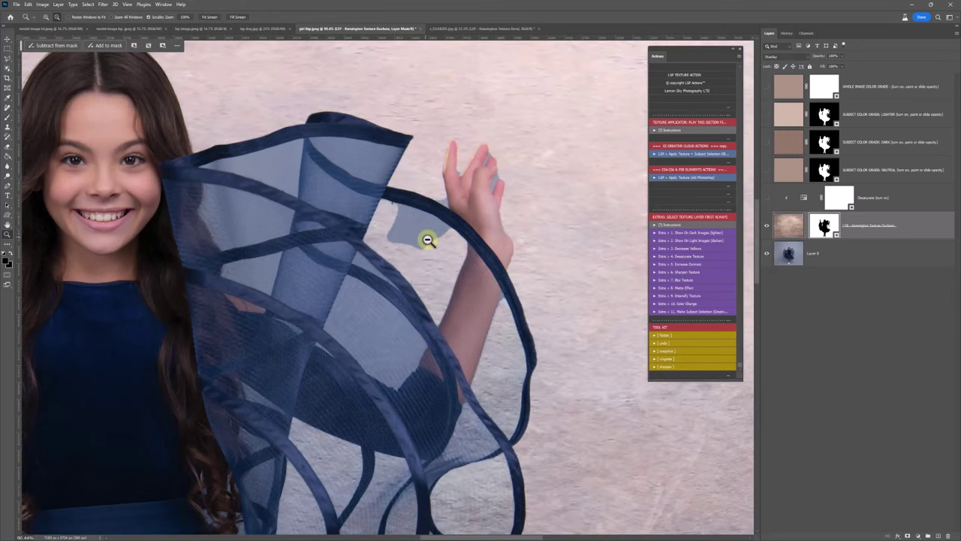
key("b")
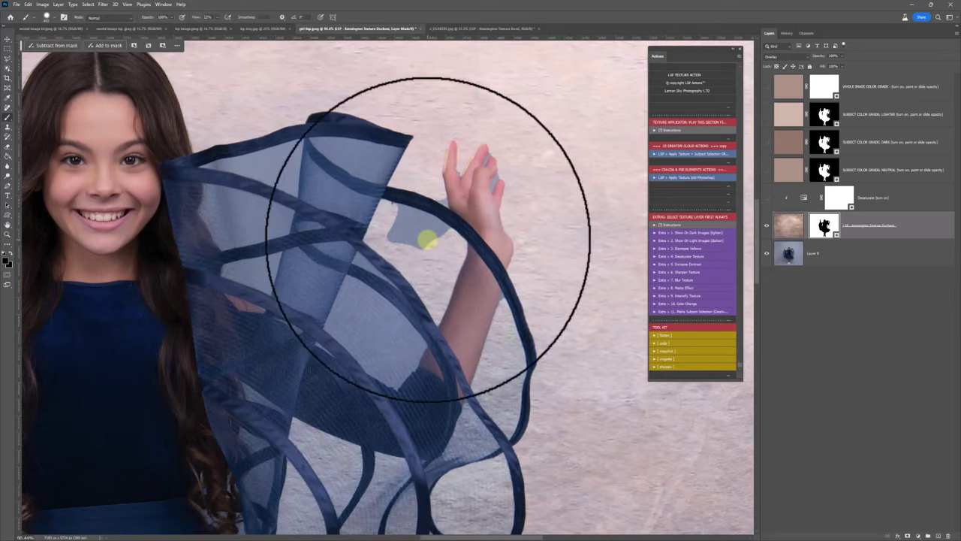
right_click(430, 240)
left_click_drag(518, 260, 520, 260)
left_click(823, 225)
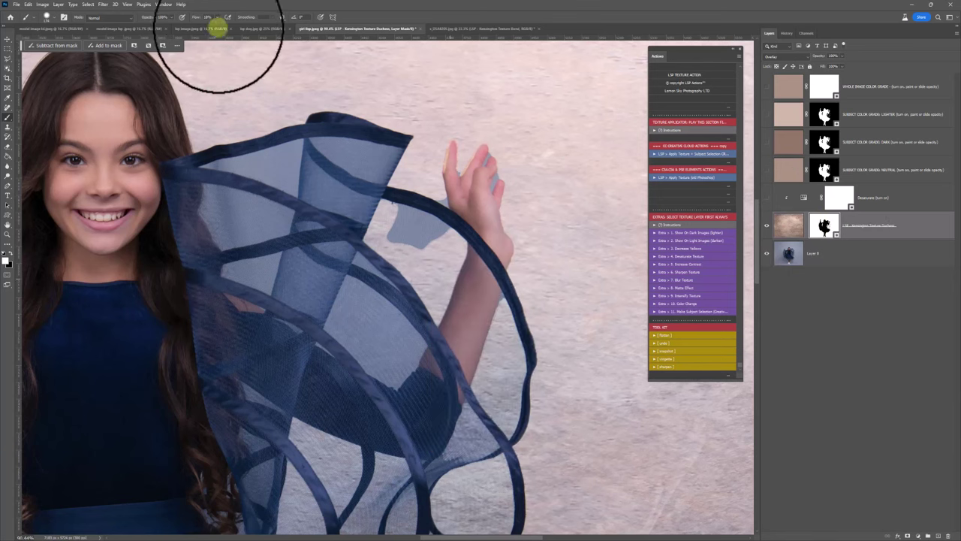
mouse_move(416, 238)
left_mouse_down()
mouse_move(456, 256)
mouse_move(398, 223)
mouse_move(435, 256)
mouse_move(388, 236)
mouse_move(439, 250)
mouse_move(421, 235)
mouse_move(429, 231)
mouse_move(419, 236)
mouse_move(407, 222)
mouse_move(518, 315)
mouse_move(491, 294)
mouse_move(493, 396)
mouse_move(421, 242)
mouse_move(480, 363)
mouse_move(405, 239)
mouse_move(457, 294)
mouse_move(423, 245)
mouse_move(501, 350)
left_mouse_up()
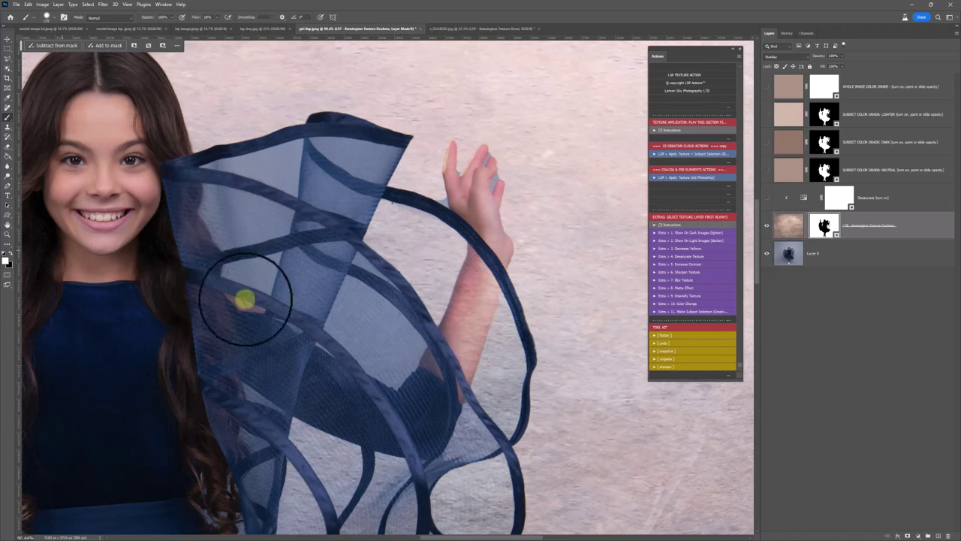
left_click(11, 254)
mouse_move(394, 227)
left_mouse_down()
mouse_move(362, 217)
mouse_move(433, 234)
mouse_move(479, 283)
mouse_move(506, 401)
mouse_move(427, 269)
mouse_move(353, 212)
mouse_move(444, 307)
mouse_move(498, 401)
mouse_move(379, 227)
mouse_move(467, 257)
mouse_move(510, 342)
mouse_move(513, 386)
mouse_move(400, 210)
mouse_move(361, 236)
left_mouse_up()
Paint the texture mask along the lower veil, then zoom in close on the raised hand.
scroll(489, 408, "down", 2)
mouse_move(488, 408)
left_mouse_down()
mouse_move(495, 456)
mouse_move(442, 453)
mouse_move(501, 393)
mouse_move(477, 451)
mouse_move(484, 482)
mouse_move(491, 435)
mouse_move(486, 482)
mouse_move(465, 427)
mouse_move(377, 430)
mouse_move(345, 492)
mouse_move(342, 446)
mouse_move(272, 352)
mouse_move(354, 371)
mouse_move(236, 341)
mouse_move(279, 347)
left_mouse_up()
scroll(233, 339, "down", 1)
scroll(335, 350, "down", 2)
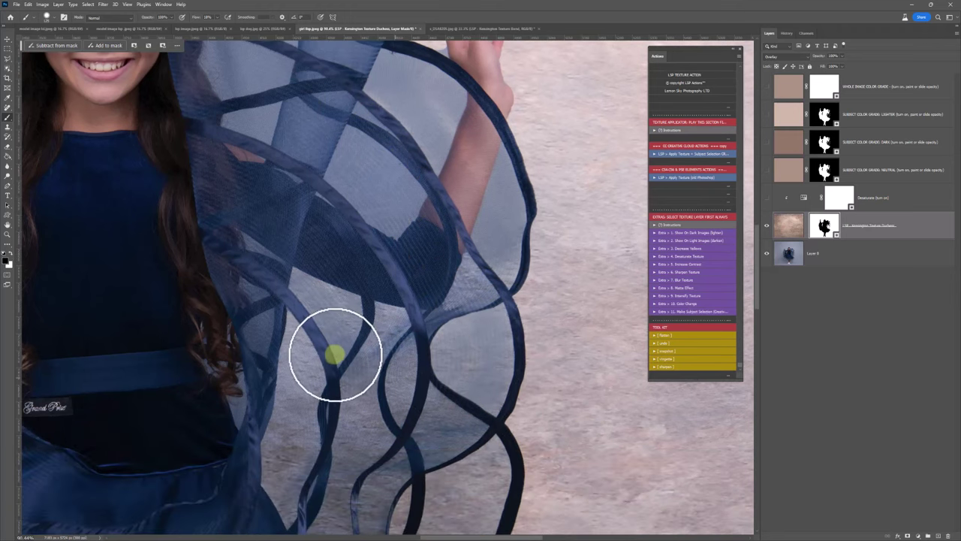
right_click(335, 350)
left_click_drag(418, 365, 399, 365)
mouse_move(289, 296)
left_mouse_down()
mouse_move(275, 468)
mouse_move(382, 509)
mouse_move(444, 456)
mouse_move(341, 279)
left_mouse_up()
scroll(341, 280, "up", 3)
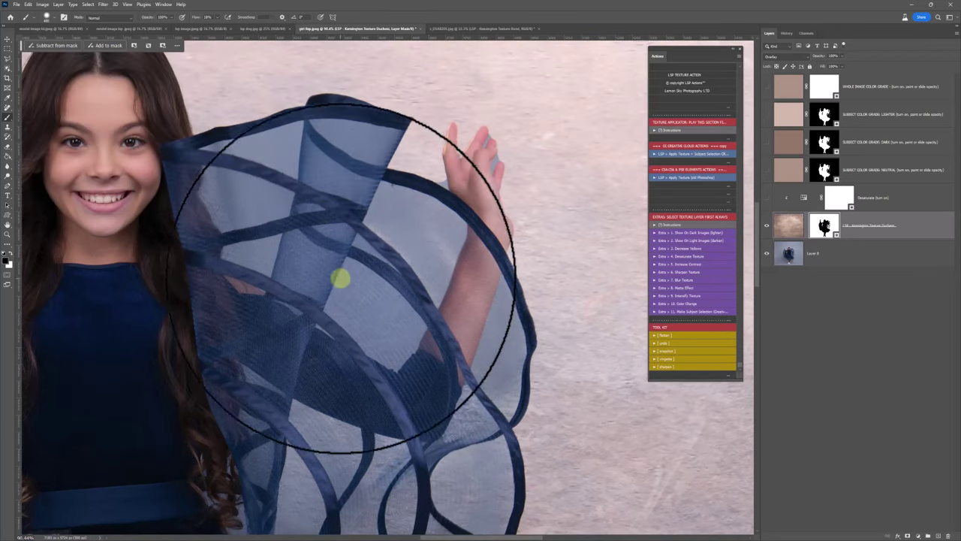
key("z")
left_click_drag(494, 129, 522, 158)
Harden and halve the brush, then paint white over the bluish gap between the fingers.
key("b")
right_click(521, 170)
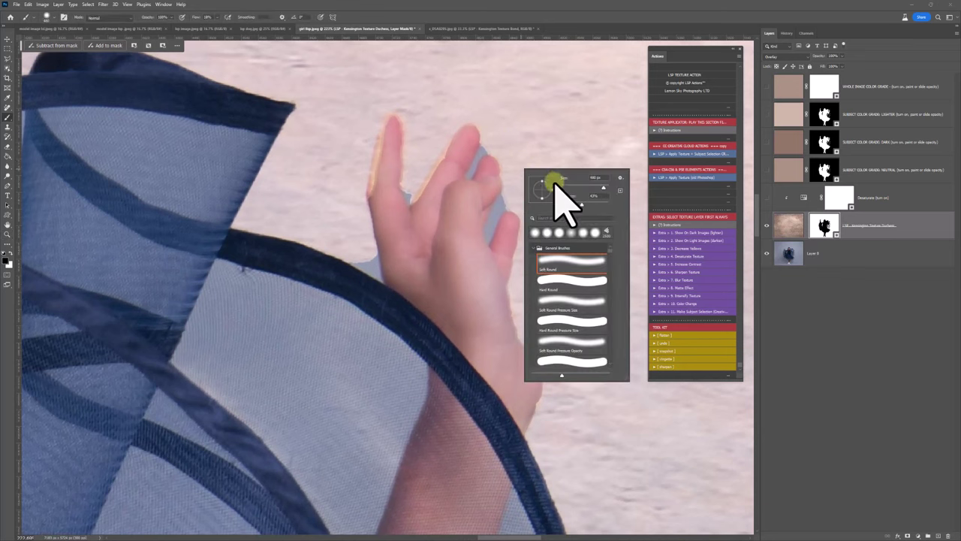
left_click_drag(580, 203, 603, 205)
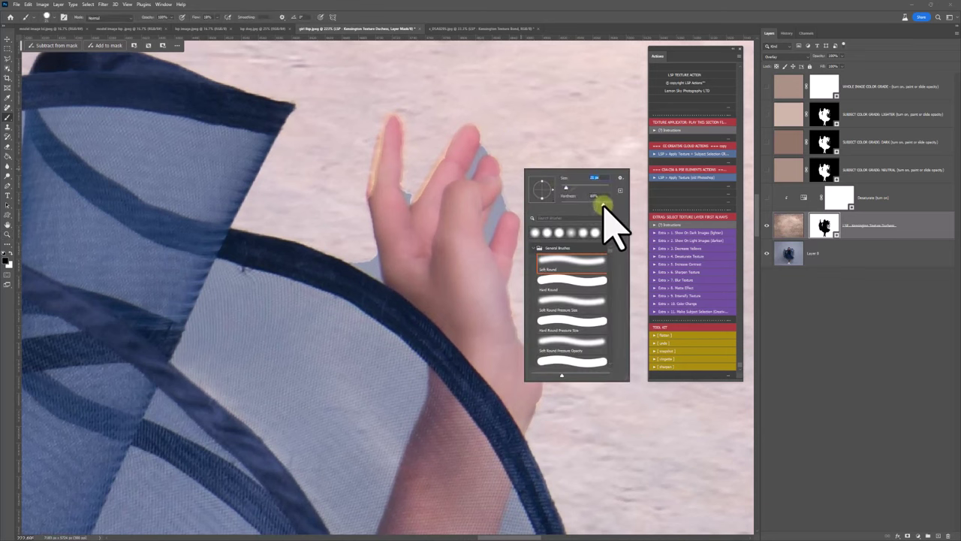
key("Return")
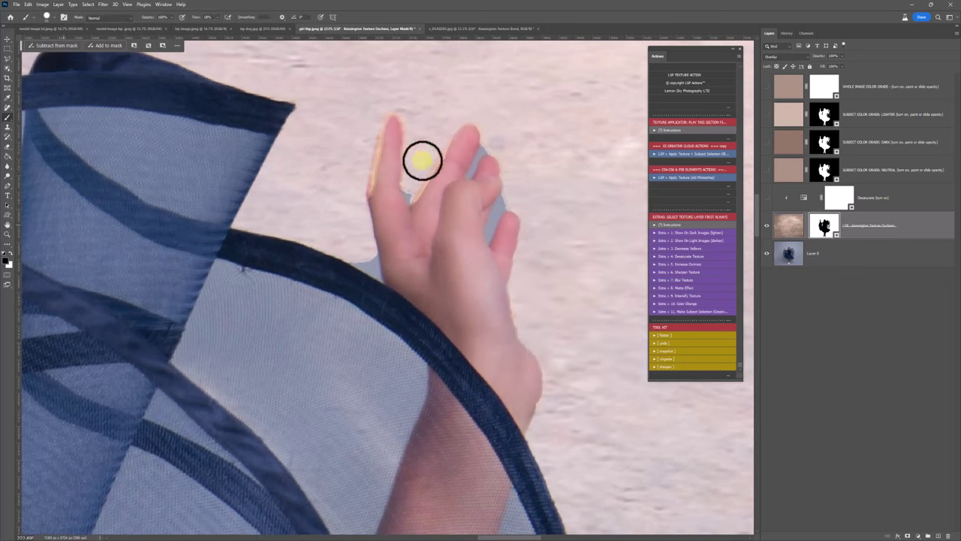
left_click(11, 254)
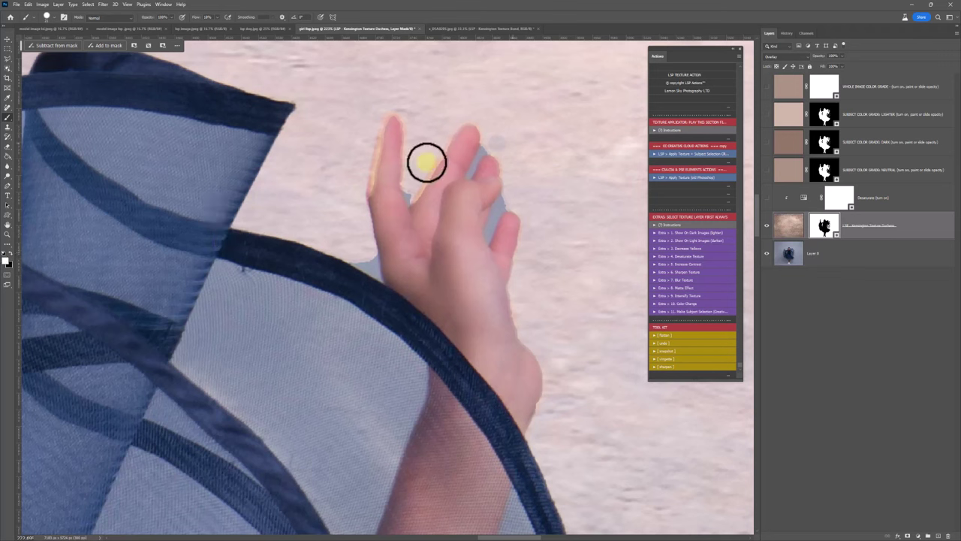
key("bracketleft")
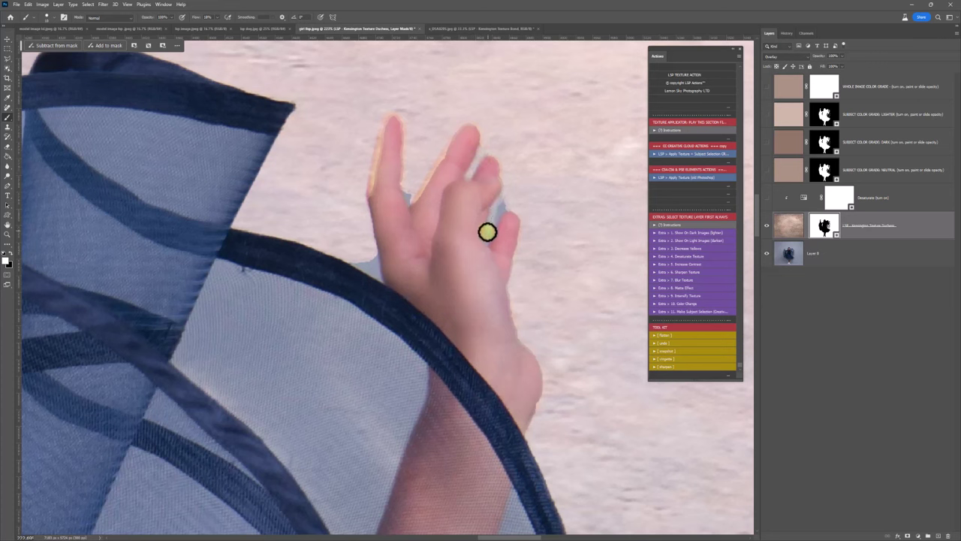
mouse_move(491, 235)
left_mouse_down()
mouse_move(519, 200)
mouse_move(503, 206)
mouse_move(506, 195)
mouse_move(516, 201)
left_mouse_up()
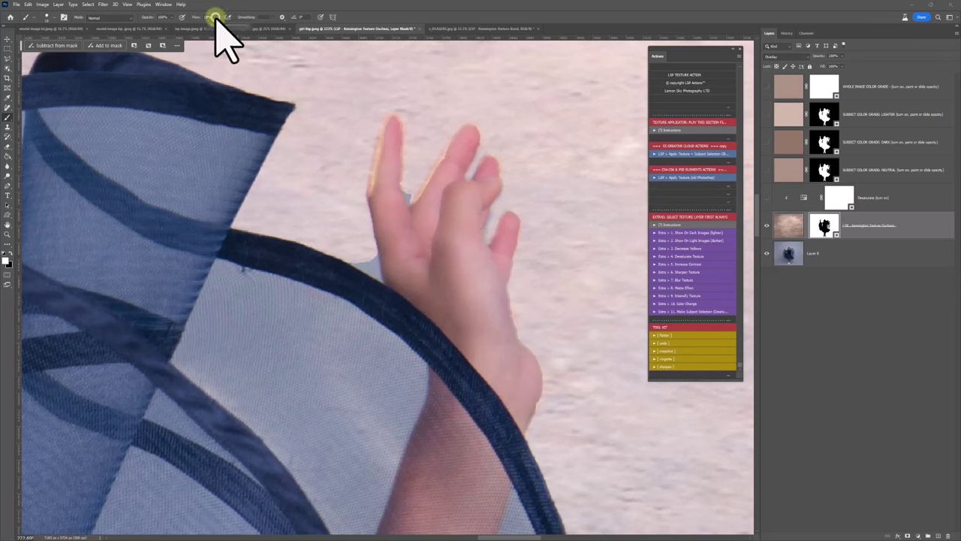
Set brush flow to 64% and paint black over the orange fringe along the index finger.
key("shift+6")
key("shift+4")
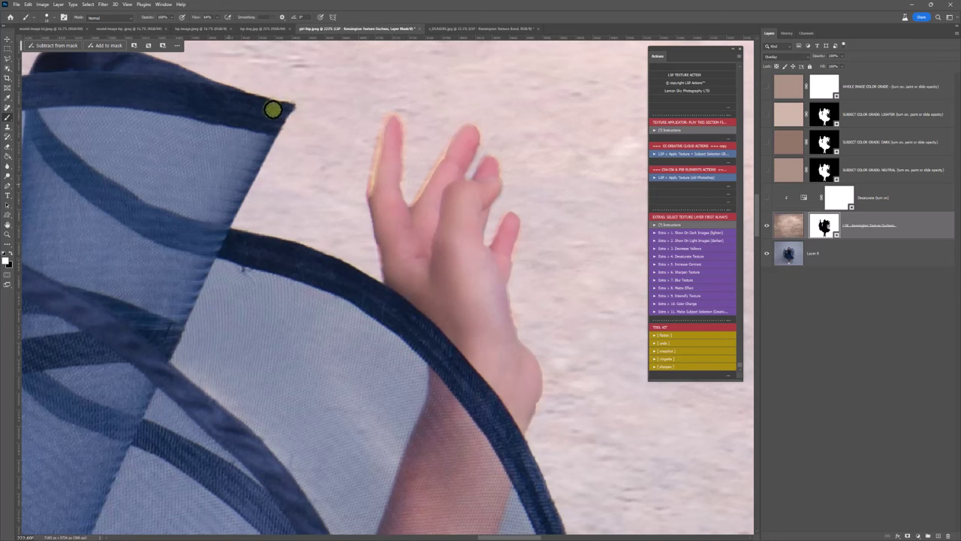
left_click(11, 254)
mouse_move(373, 219)
left_mouse_down()
mouse_move(387, 117)
mouse_move(399, 134)
mouse_move(395, 181)
mouse_move(377, 198)
mouse_move(375, 171)
mouse_move(377, 184)
mouse_move(393, 166)
mouse_move(401, 202)
mouse_move(401, 131)
mouse_move(371, 148)
mouse_move(404, 209)
mouse_move(416, 207)
mouse_move(473, 125)
mouse_move(477, 176)
mouse_move(487, 155)
mouse_move(498, 185)
mouse_move(476, 205)
mouse_move(504, 275)
mouse_move(520, 228)
mouse_move(508, 218)
mouse_move(492, 248)
mouse_move(506, 217)
mouse_move(508, 314)
mouse_move(515, 341)
mouse_move(511, 298)
mouse_move(527, 409)
left_mouse_up()
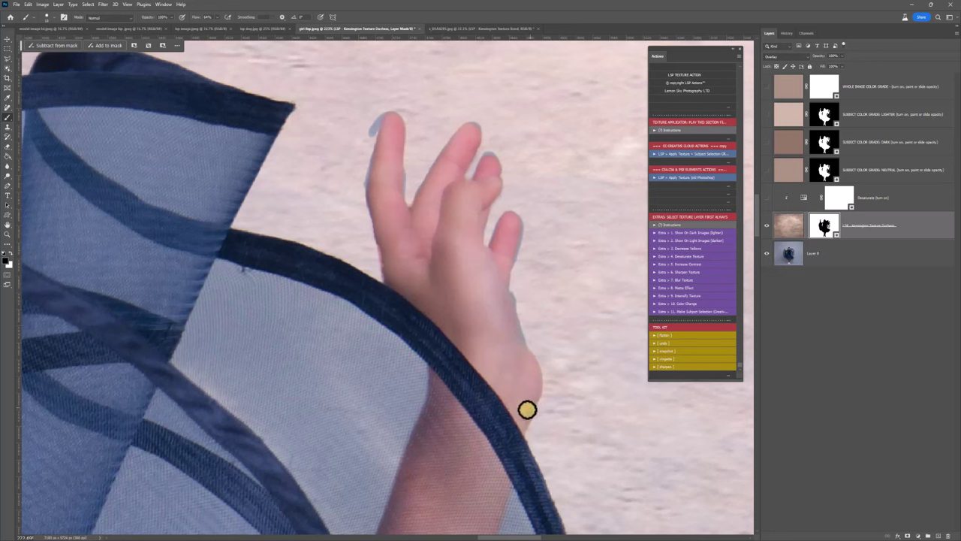
Touch up the mask in white around the index fingertip, middle finger and hand edge, then check the texture on and off.
left_click(11, 251)
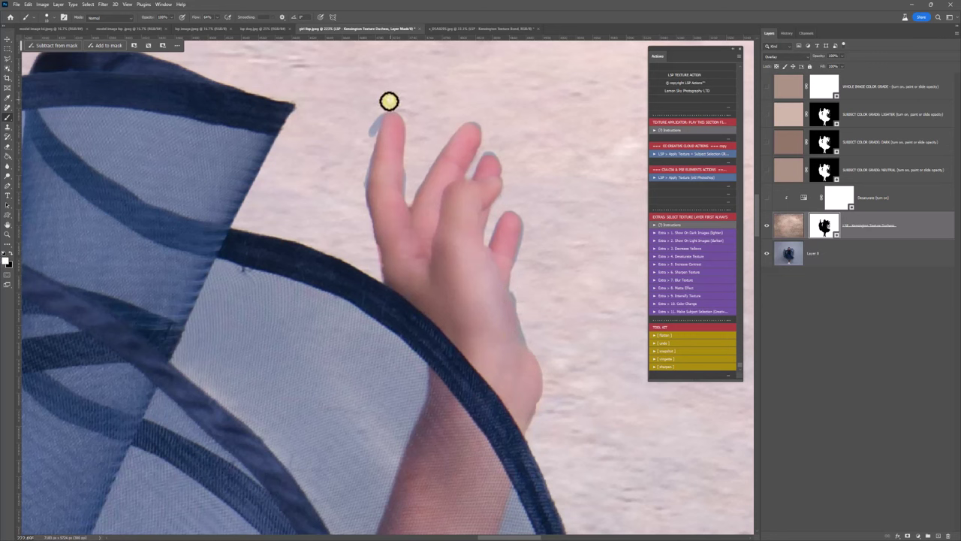
mouse_move(370, 142)
left_mouse_down()
mouse_move(386, 103)
mouse_move(374, 138)
left_mouse_up()
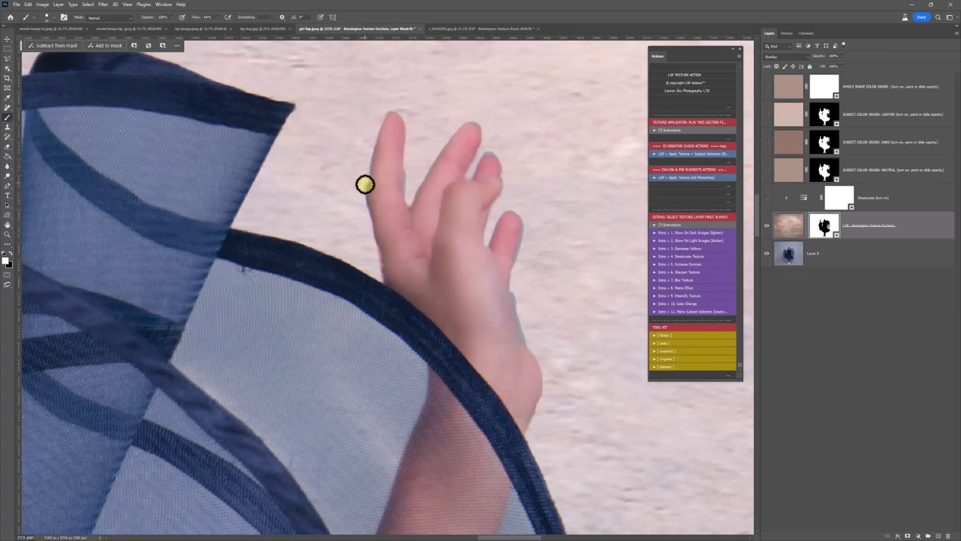
mouse_move(365, 212)
left_mouse_down()
mouse_move(374, 238)
mouse_move(403, 204)
left_mouse_up()
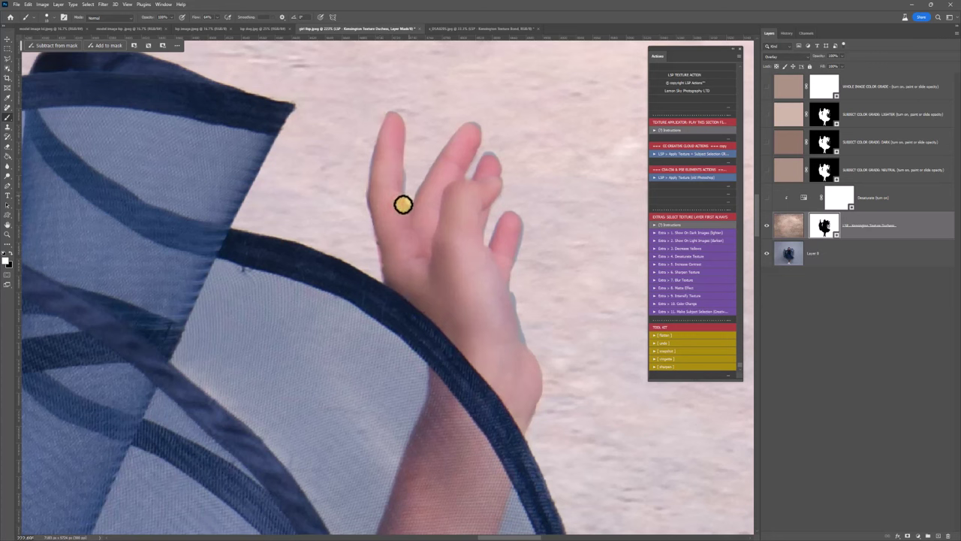
mouse_move(407, 169)
left_mouse_down()
mouse_move(471, 118)
mouse_move(486, 132)
mouse_move(481, 155)
mouse_move(504, 167)
mouse_move(469, 175)
mouse_move(487, 146)
mouse_move(509, 136)
mouse_move(530, 218)
mouse_move(517, 271)
mouse_move(523, 214)
mouse_move(499, 213)
mouse_move(484, 243)
mouse_move(530, 335)
left_mouse_up()
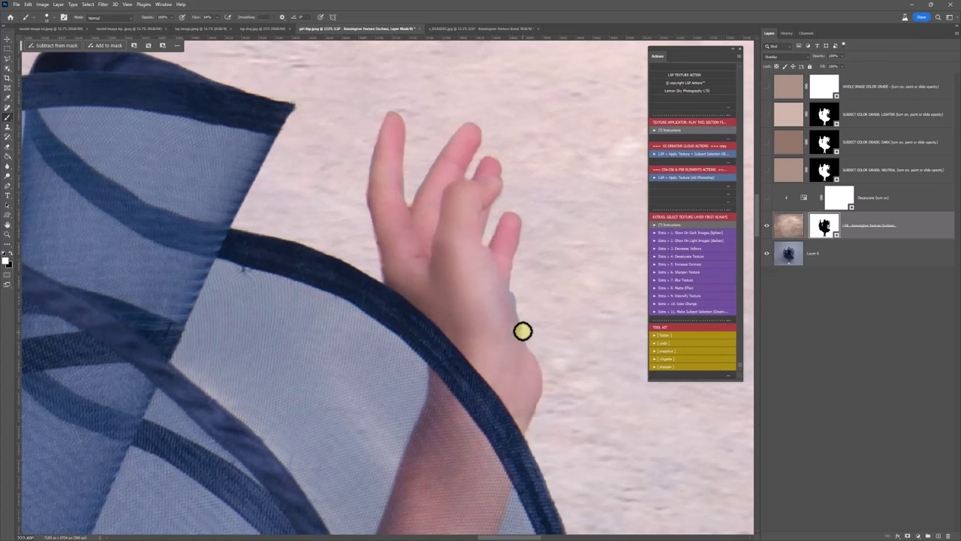
mouse_move(513, 290)
left_mouse_down()
mouse_move(519, 337)
mouse_move(545, 356)
mouse_move(475, 344)
mouse_move(513, 326)
mouse_move(502, 298)
mouse_move(531, 363)
left_mouse_up()
left_click(11, 253)
left_click(767, 225)
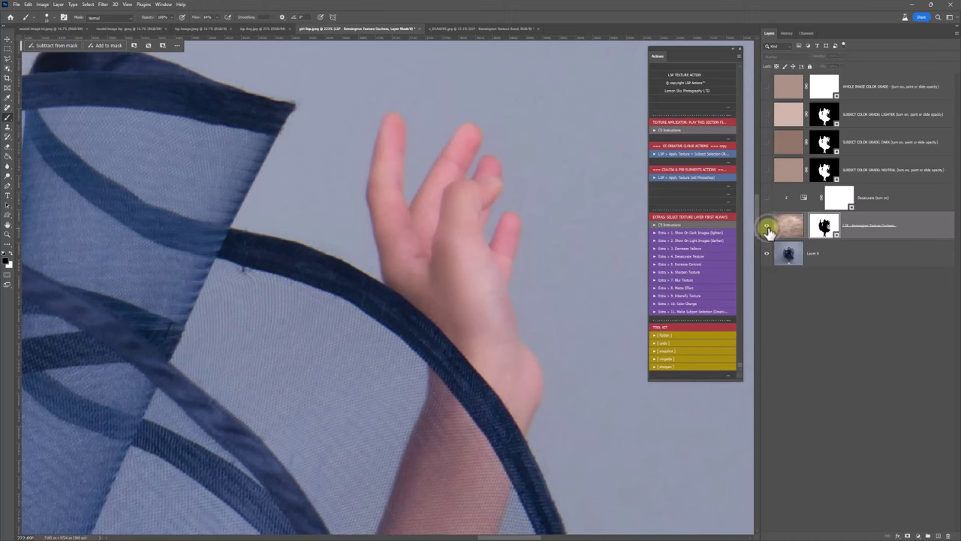
left_click(767, 226)
Zoom out to the arm and set up a large soft brush of about 350 px at 26% flow.
key("z")
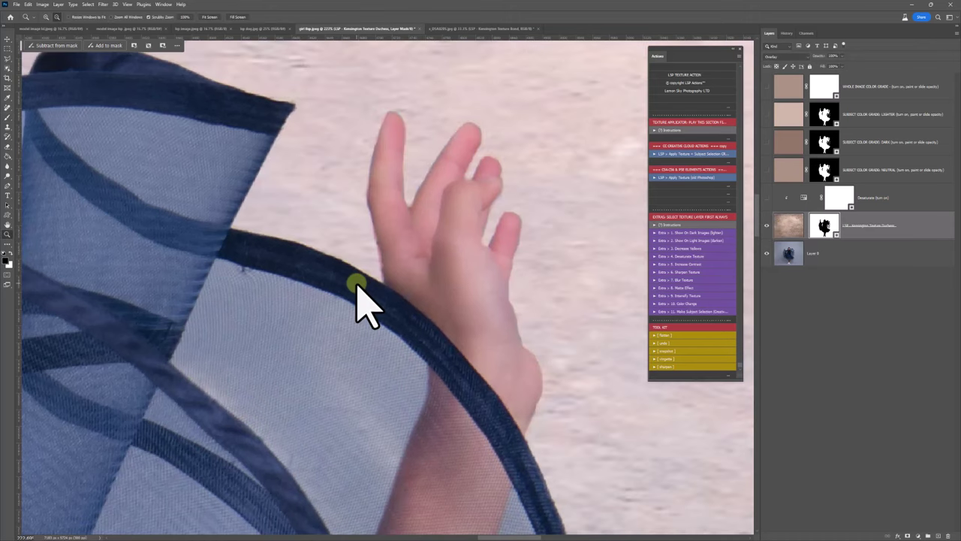
left_click(354, 282, "alt")
left_click(356, 283, "alt")
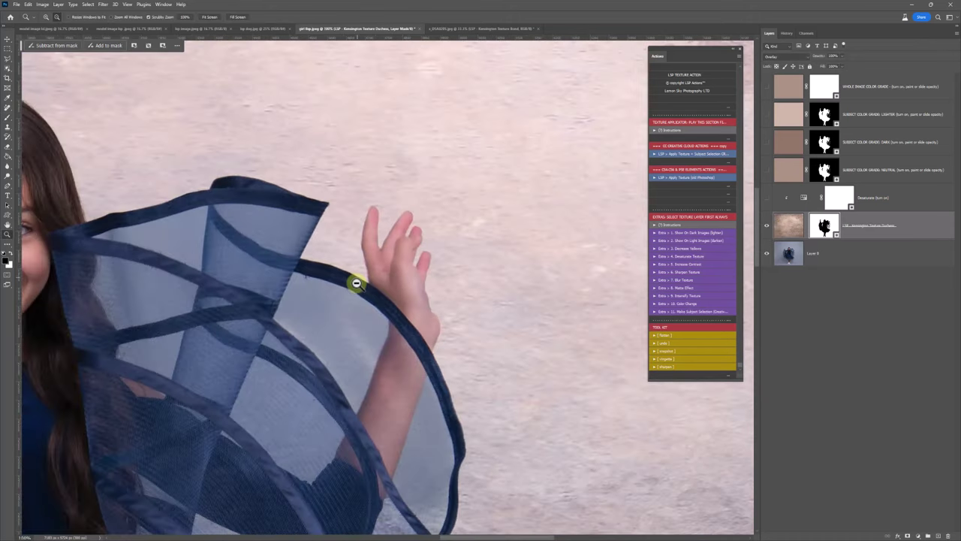
key("b")
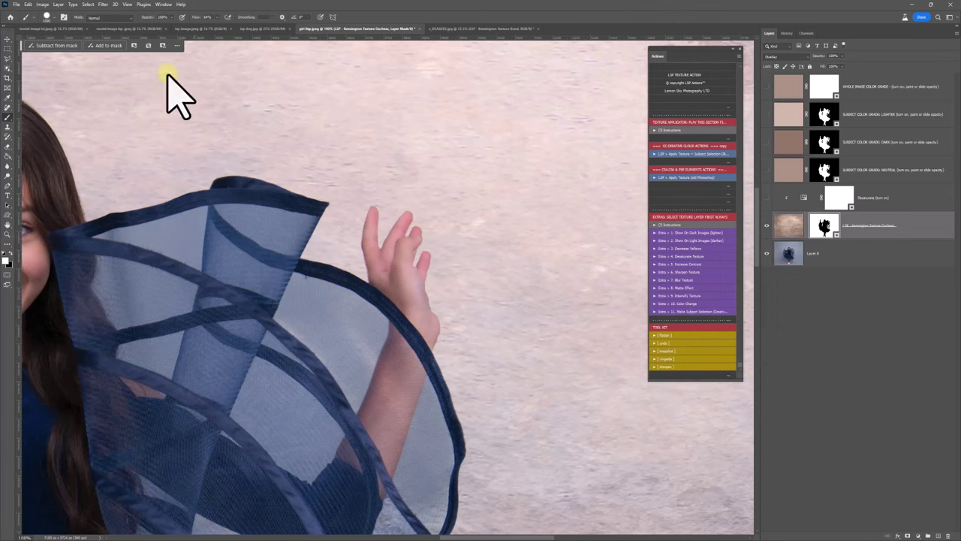
left_click(217, 17)
right_click(342, 135)
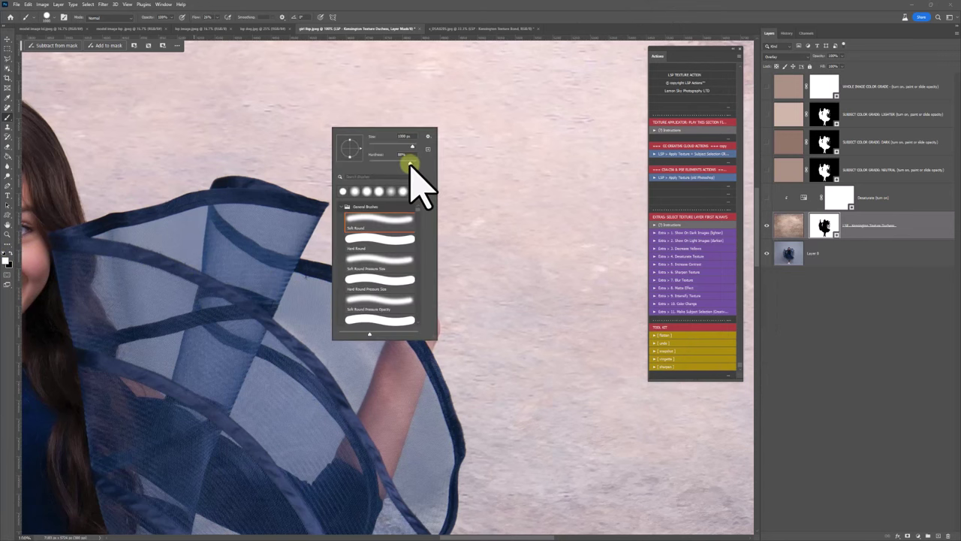
left_click(307, 164)
key("bracketleft")
key("bracketleft")
key("bracketleft")
key("bracketleft")
key("bracketleft")
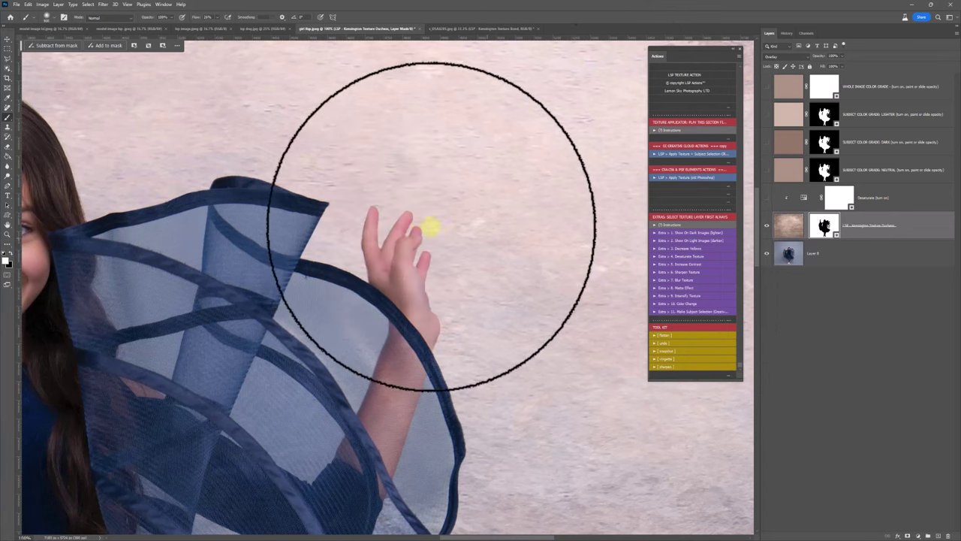
Softly paint the mask over the raised arm, hand and sheer veil sleeves.
mouse_move(412, 338)
left_mouse_down()
mouse_move(421, 279)
mouse_move(382, 365)
mouse_move(397, 435)
mouse_move(318, 257)
mouse_move(258, 206)
mouse_move(155, 230)
mouse_move(167, 328)
mouse_move(356, 491)
mouse_move(464, 386)
mouse_move(128, 208)
mouse_move(97, 144)
mouse_move(250, 284)
mouse_move(441, 279)
mouse_move(421, 227)
mouse_move(363, 160)
mouse_move(283, 169)
mouse_move(237, 265)
mouse_move(216, 339)
mouse_move(175, 348)
mouse_move(285, 294)
mouse_move(486, 282)
left_mouse_up()
scroll(250, 284, "down", 1)
mouse_move(227, 242)
left_mouse_down()
mouse_move(245, 165)
mouse_move(225, 500)
left_mouse_up()
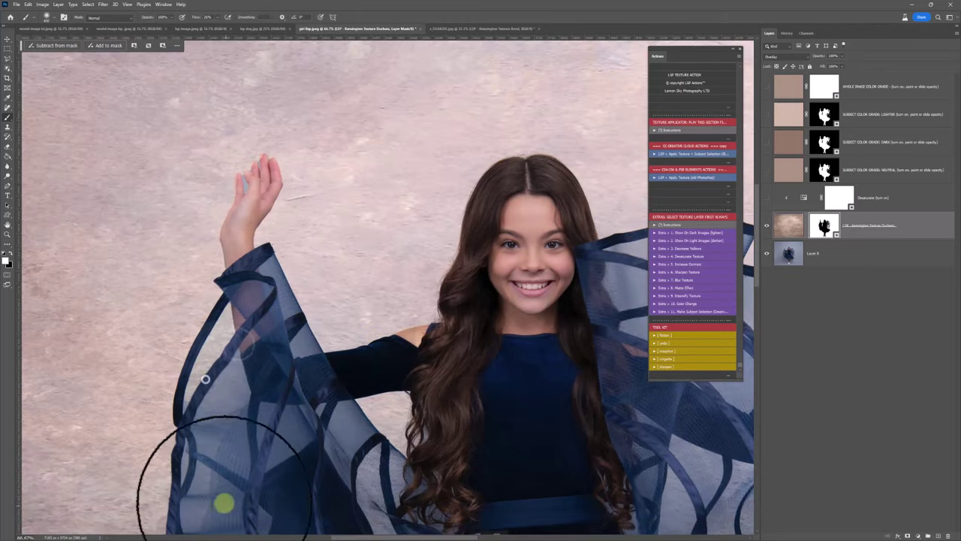
scroll(253, 408, "down", 2)
mouse_move(261, 279)
left_mouse_down()
mouse_move(242, 337)
mouse_move(243, 312)
mouse_move(233, 337)
mouse_move(239, 280)
mouse_move(223, 530)
left_mouse_up()
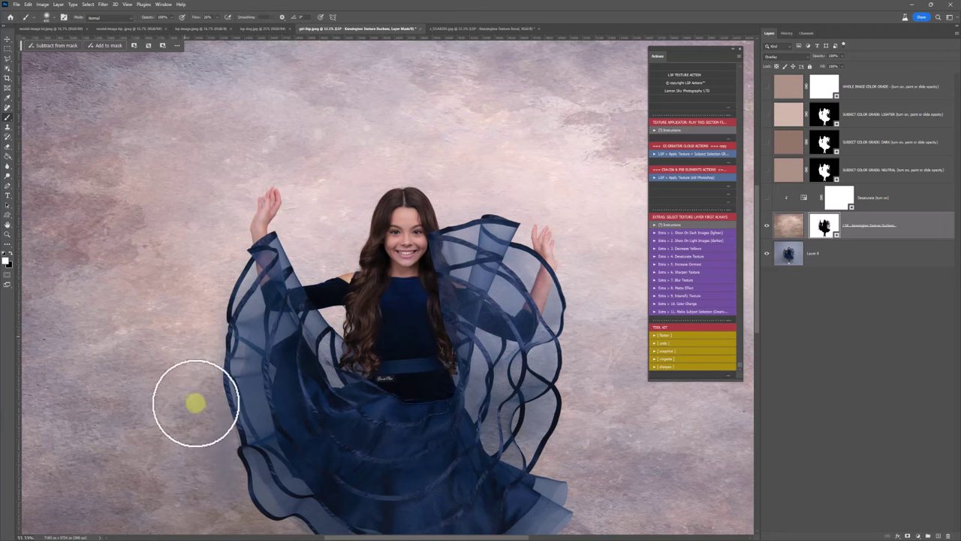
mouse_move(330, 316)
left_mouse_down()
mouse_move(337, 328)
mouse_move(337, 311)
mouse_move(358, 335)
left_mouse_up()
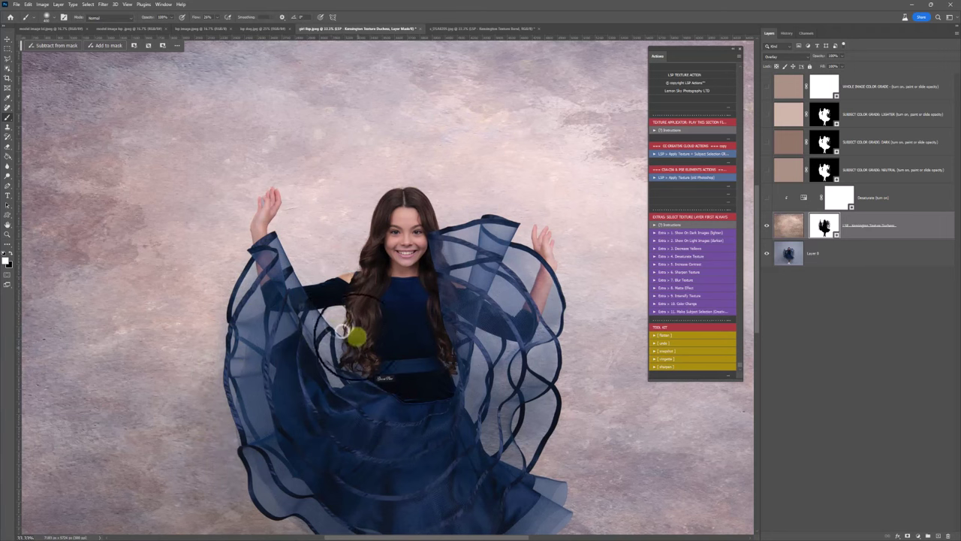
scroll(467, 338, "down", 5)
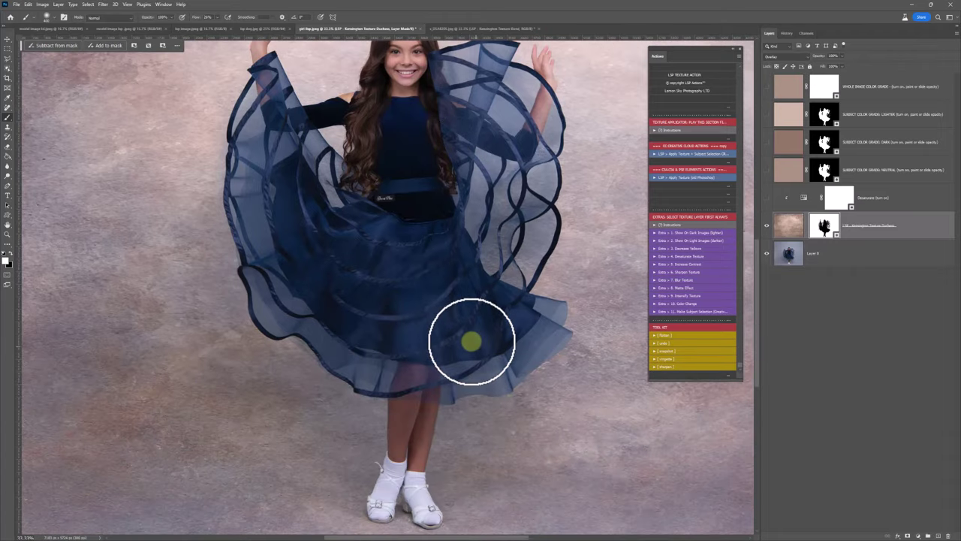
scroll(471, 342, "up", 3)
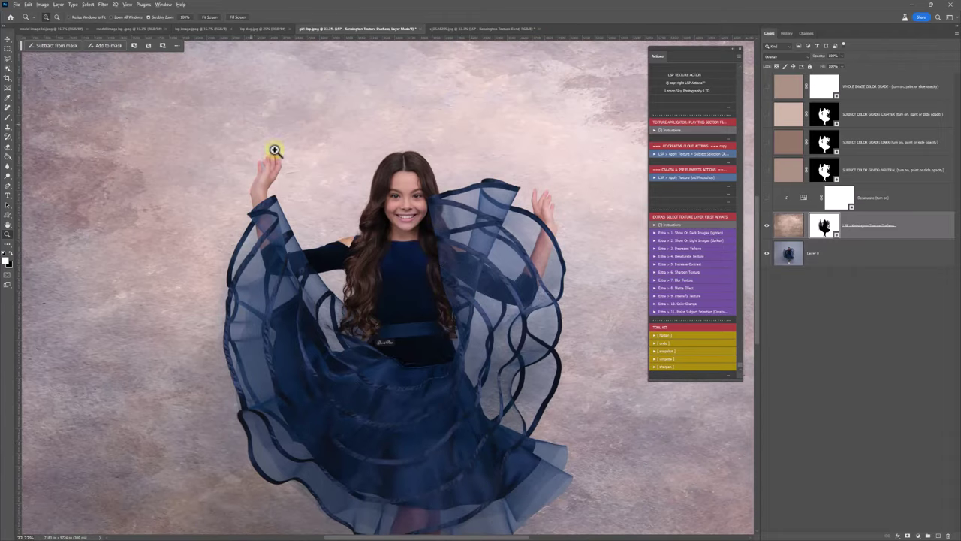
scroll(275, 150, "up", 6)
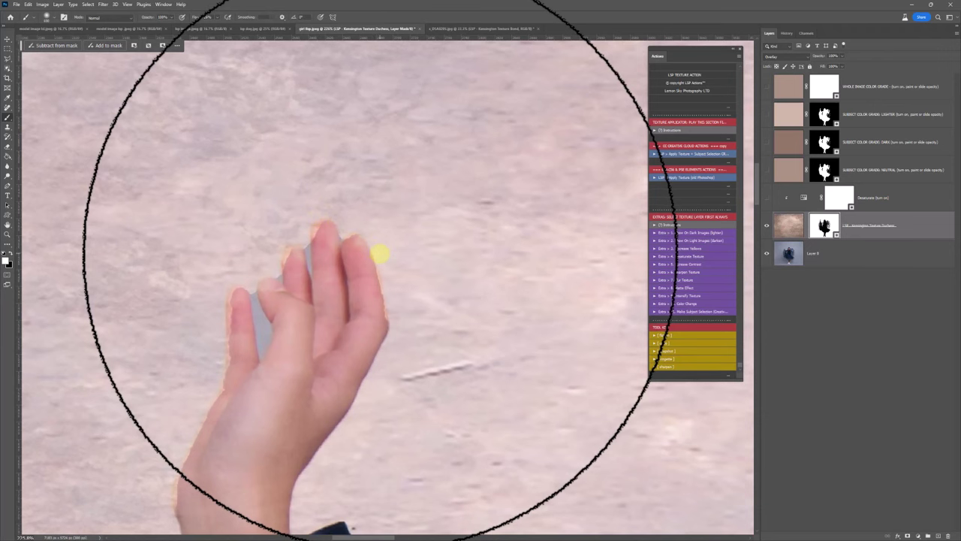
Shrink the brush to about 40 px for the mask edges around the left hand.
right_click(398, 255)
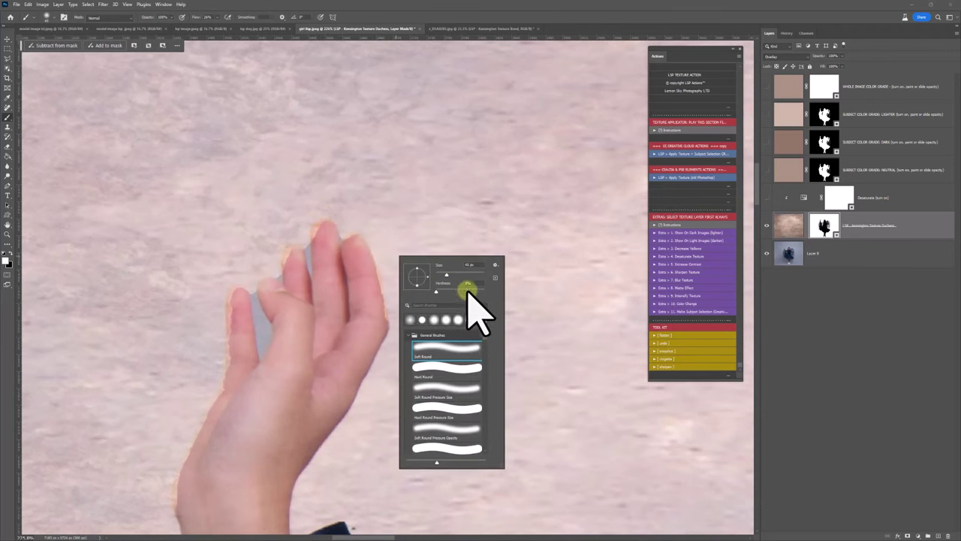
left_click(348, 213)
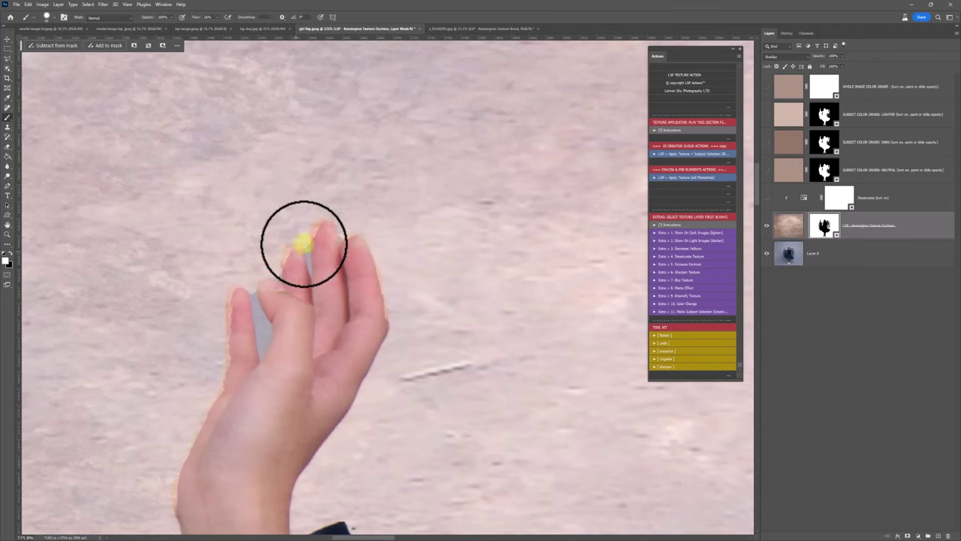
key("bracketleft")
key("bracketleft")
key("bracketleft")
key("bracketleft")
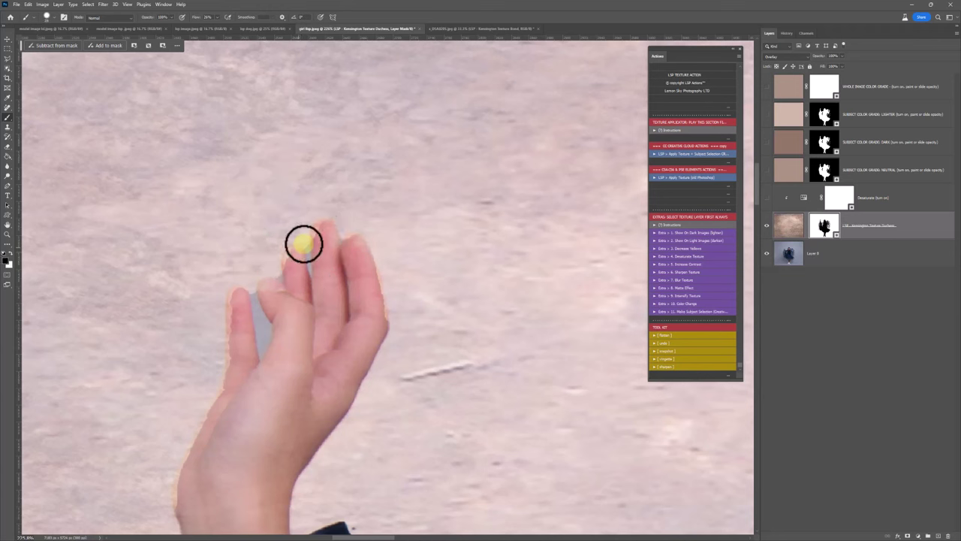
key("bracketleft")
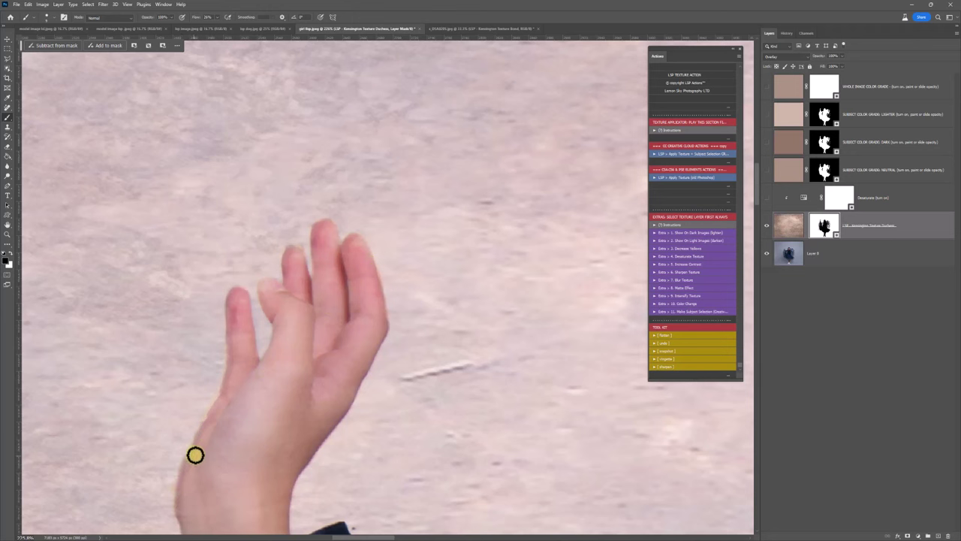
Enlarge the brush for soft blending and zoom back out toward the whole girl.
right_click(228, 388)
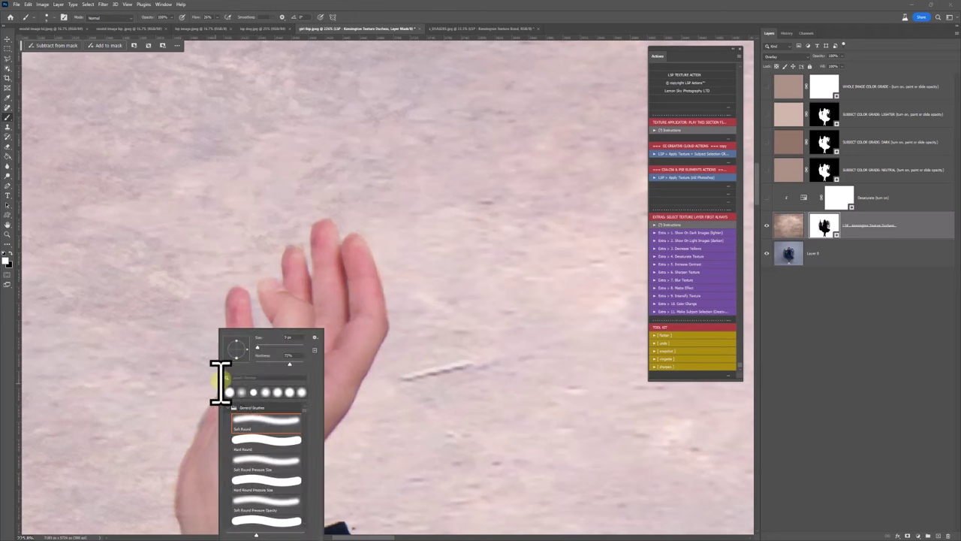
left_click_drag(189, 300, 198, 328)
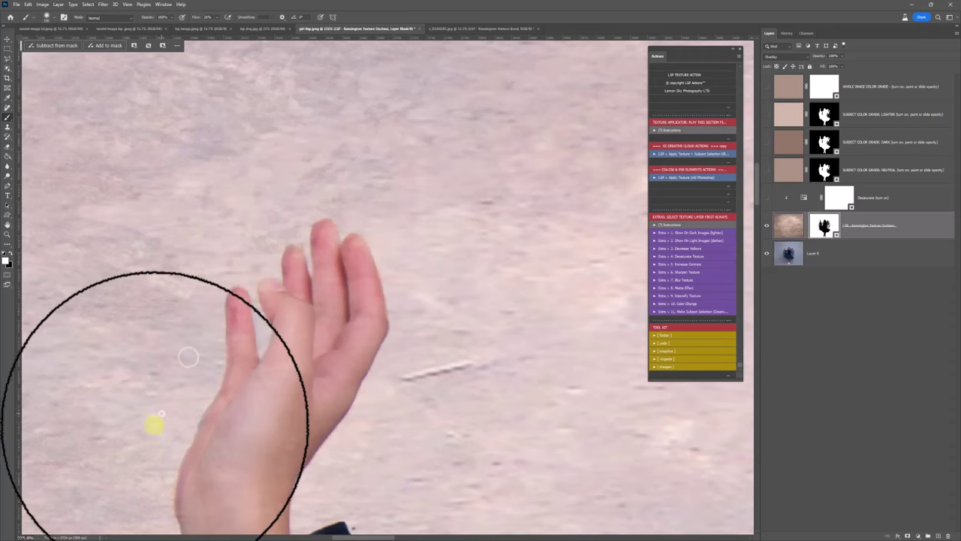
key("z")
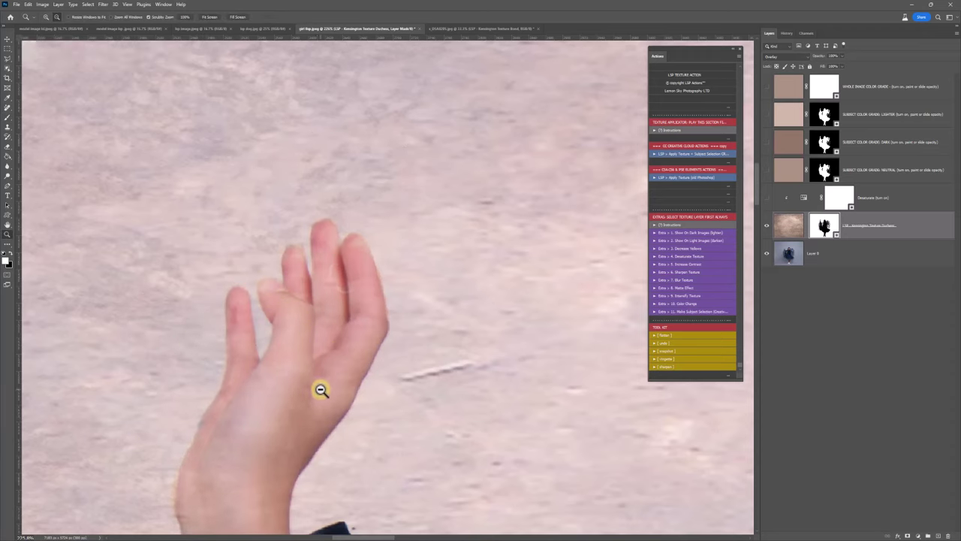
left_click(320, 391, "alt")
left_click(423, 451, "alt")
Zoom out to the full canvas and marquee the floor area on the texture layer's image.
left_click(500, 472, "alt")
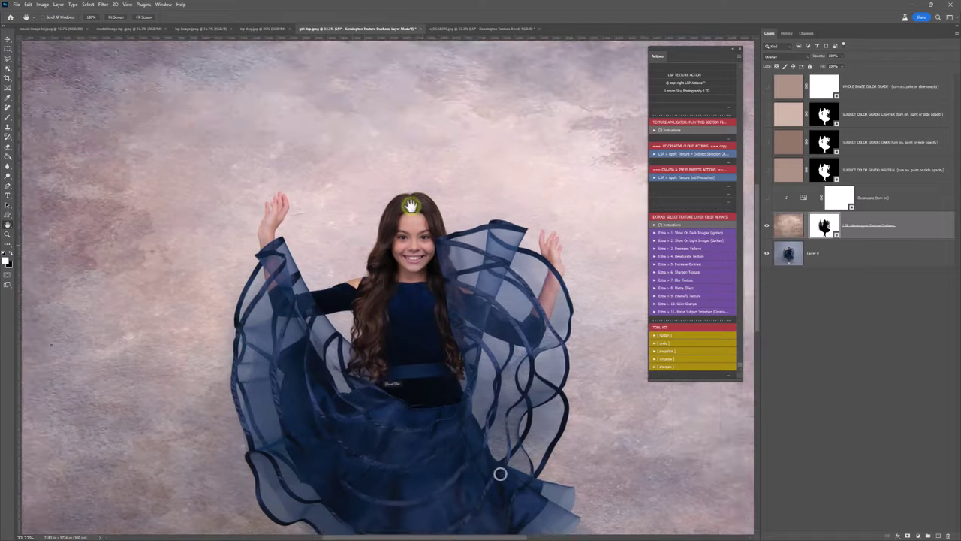
left_click(386, 388, "alt")
left_click(409, 238, "alt")
left_click(409, 238, "alt")
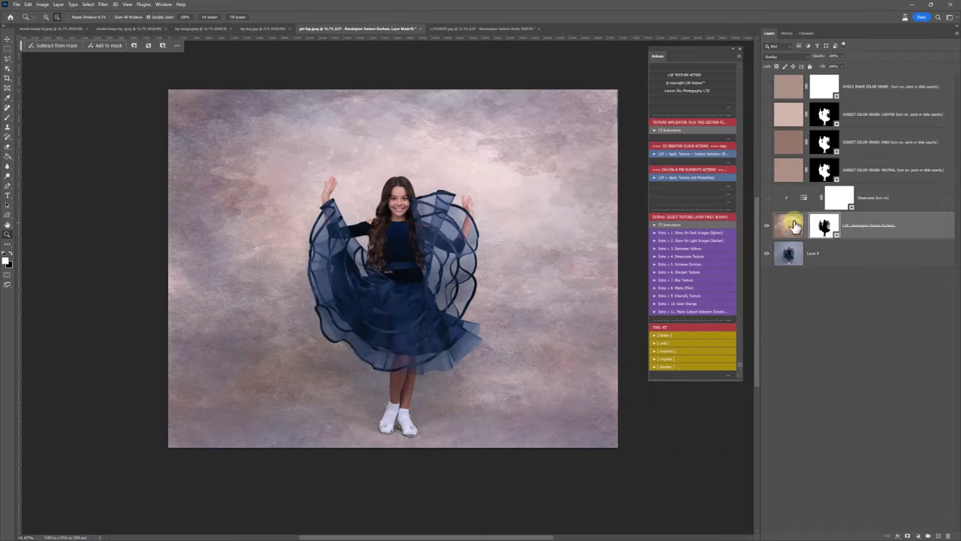
left_click(789, 227)
key("m")
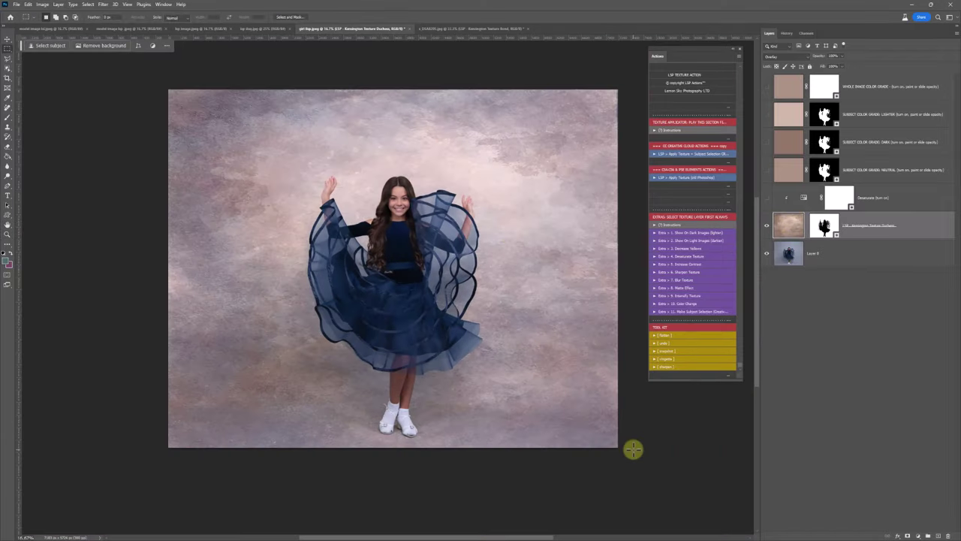
left_click_drag(633, 446, 168, 383)
left_click_drag(157, 330, 671, 513)
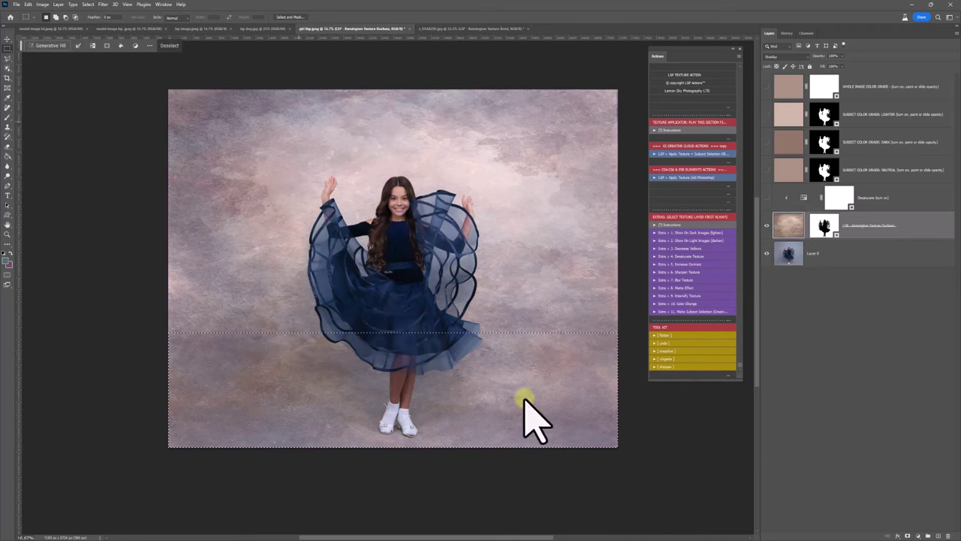
Distort the selected floor, stretching its bottom corners outward, then commit and deselect.
left_click(28, 5)
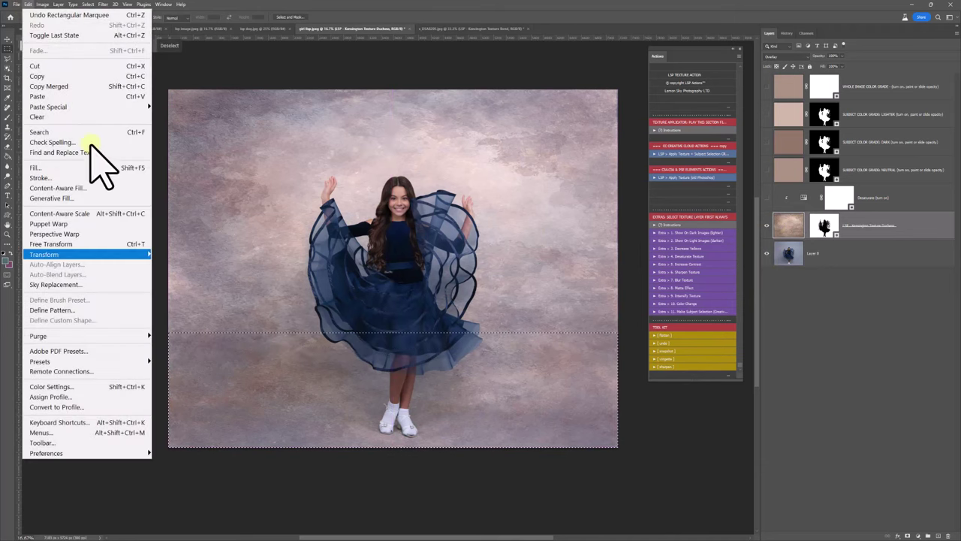
mouse_move(127, 254)
left_click(171, 308)
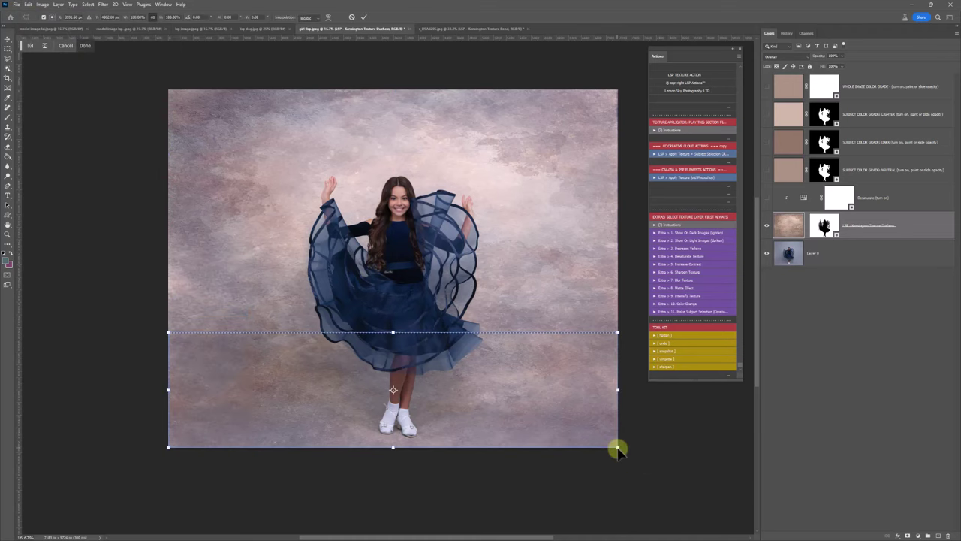
left_click_drag(617, 448, 773, 450)
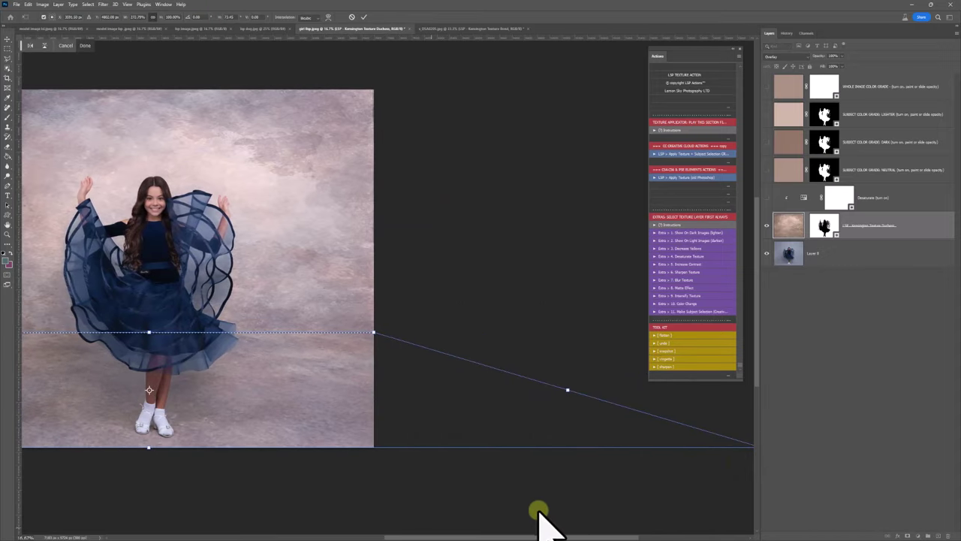
left_click_drag(389, 536, 322, 521)
key("Return")
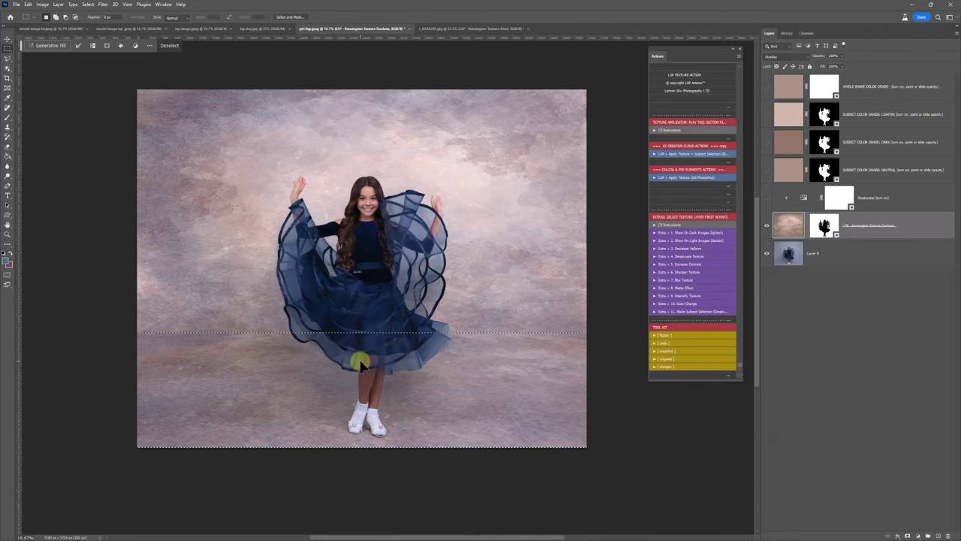
key("ctrl+d")
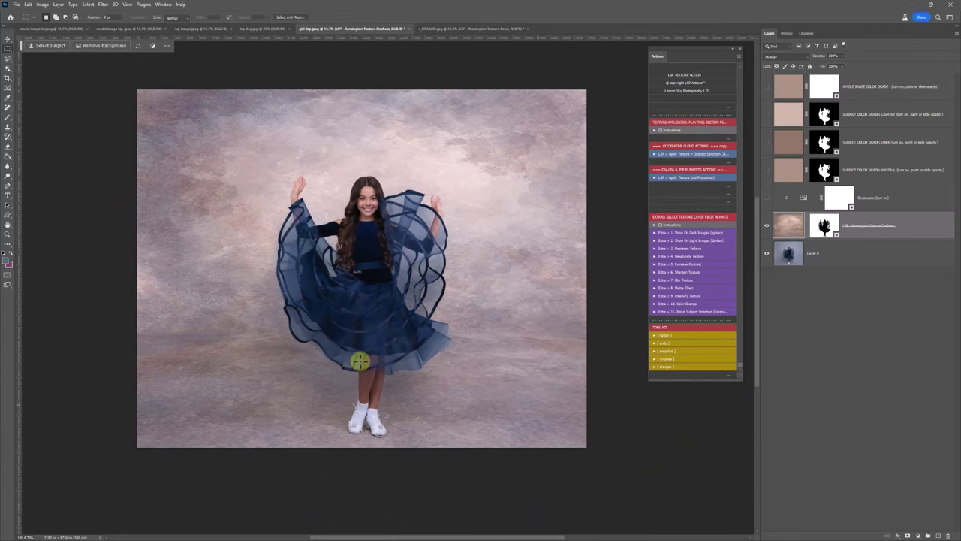
Compare the texture, Desaturate, DARK and LIGHTER grade layers, keeping Desaturate on for grey-blue.
left_click(766, 226)
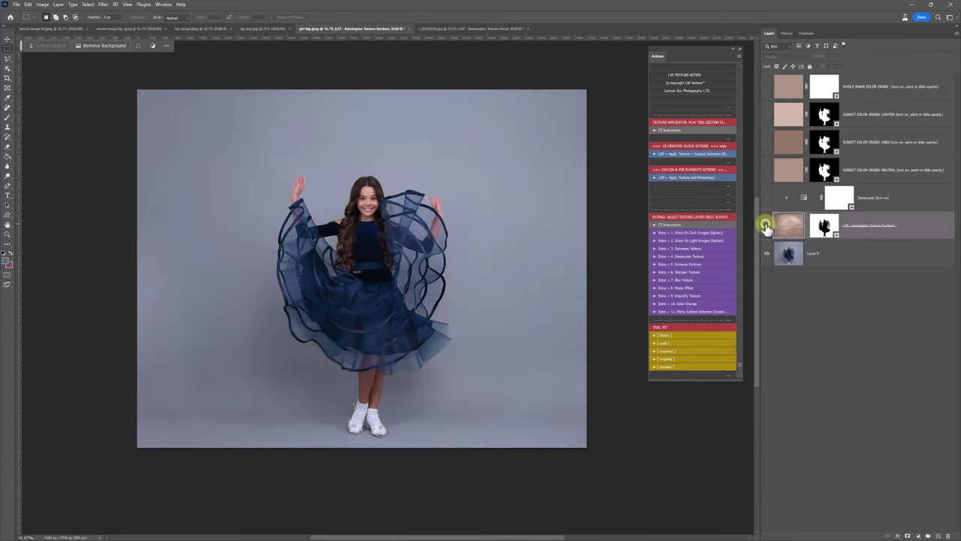
left_click(768, 217)
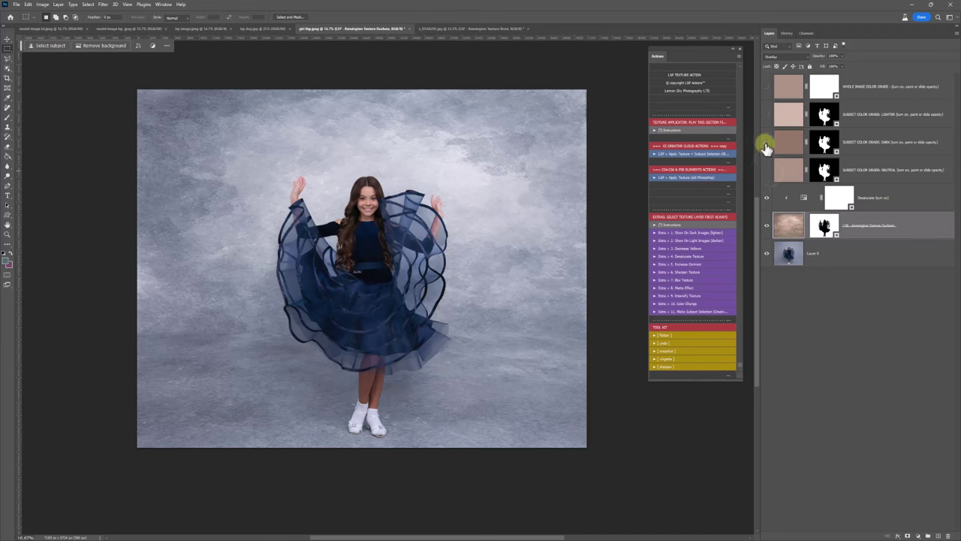
left_click(766, 198)
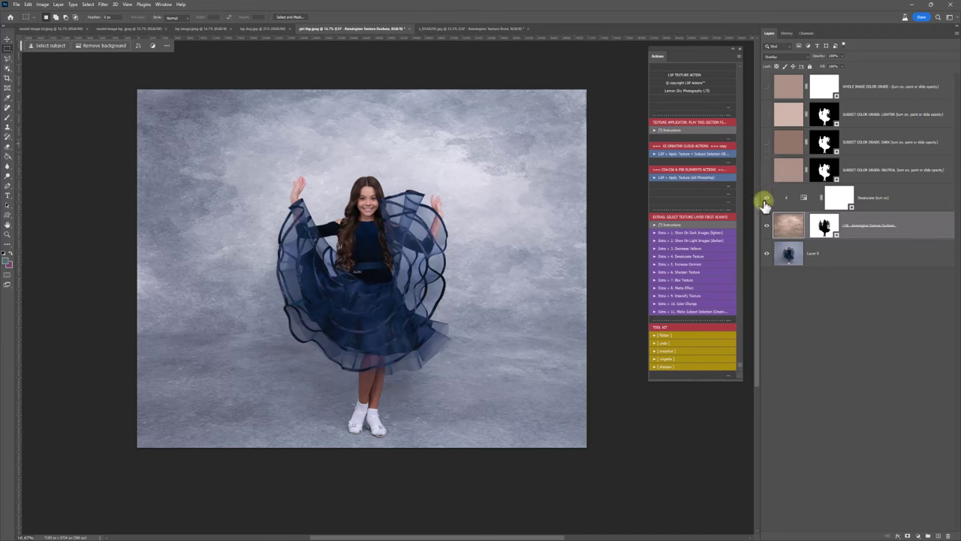
left_click(766, 142)
left_click(766, 115)
left_click(766, 142)
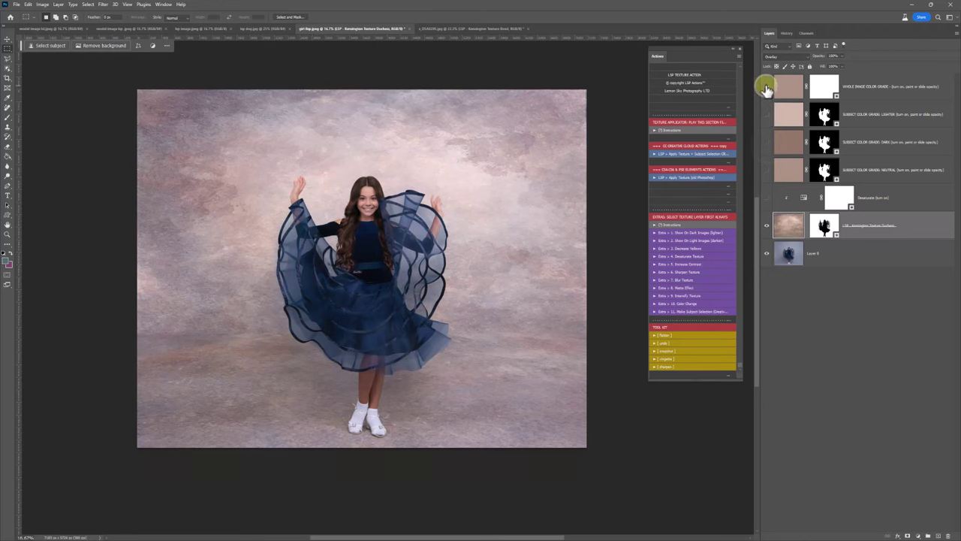
left_click(766, 198)
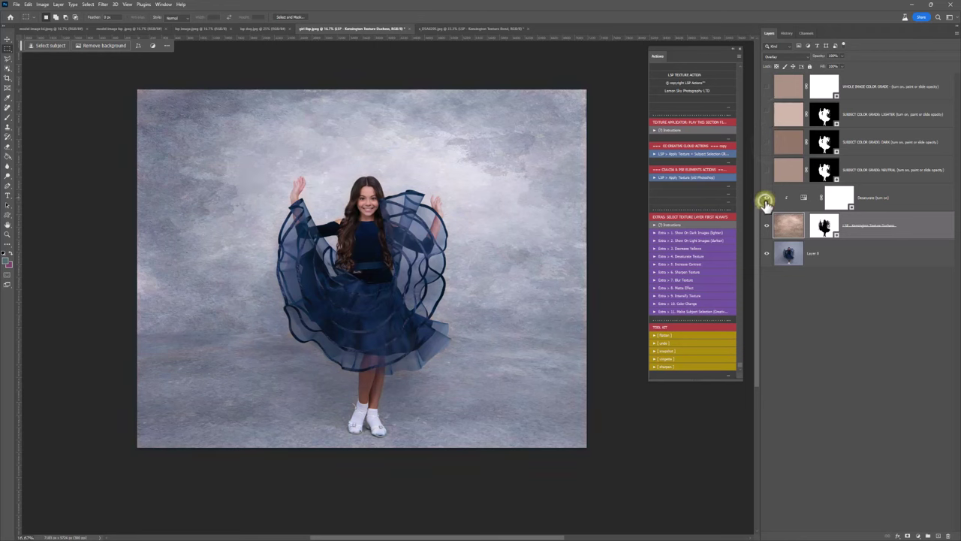
left_click(877, 205)
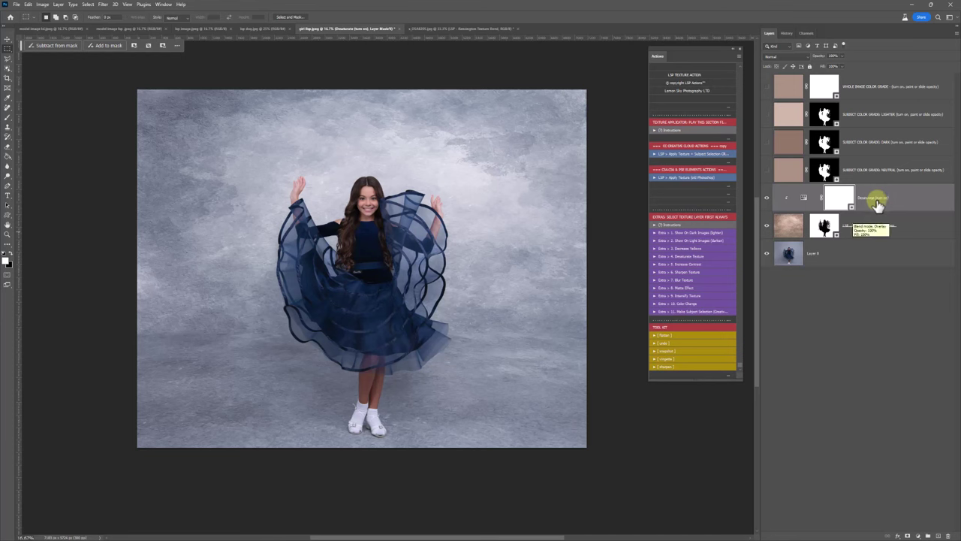
Add a vignette and an Increase Contrast layer to the Kensington texture, softening it with a mask.
left_click(666, 358)
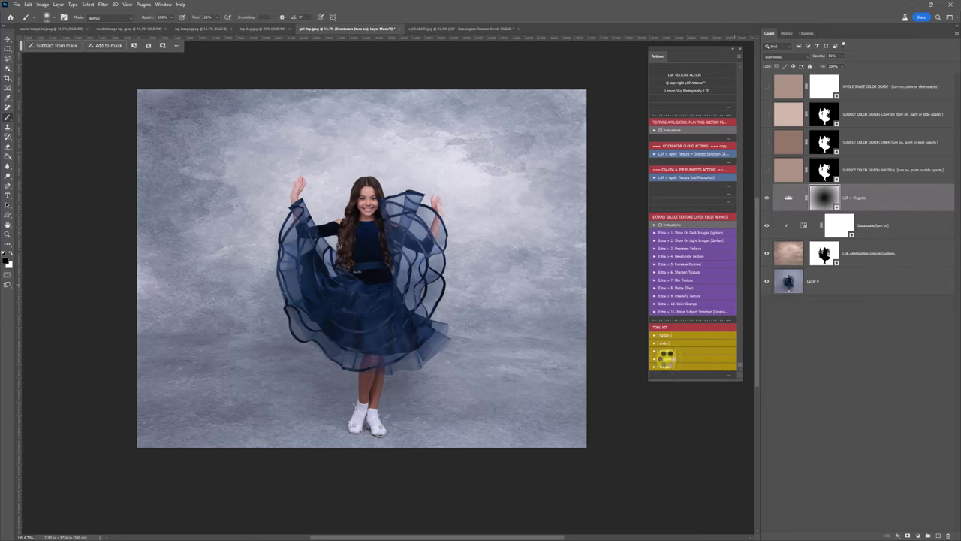
left_click(795, 255)
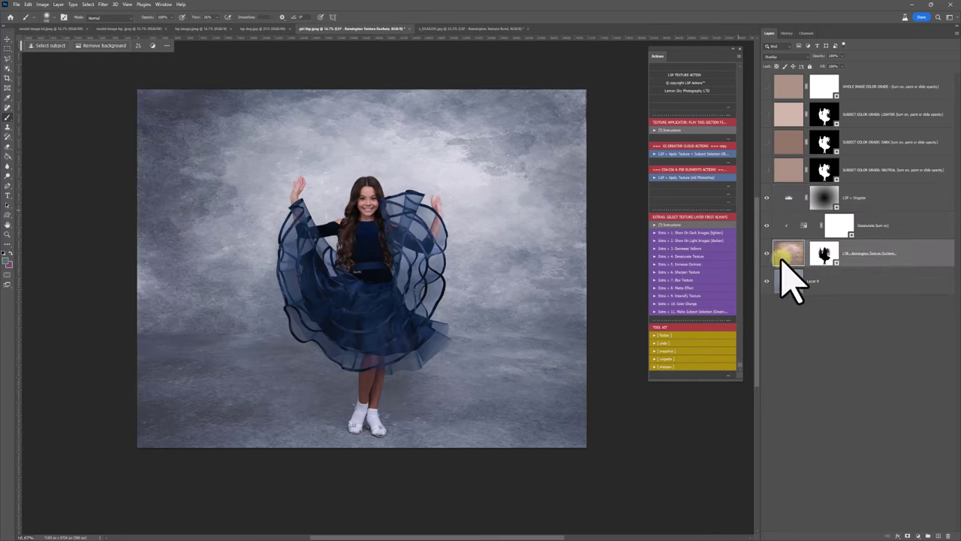
left_click(679, 264)
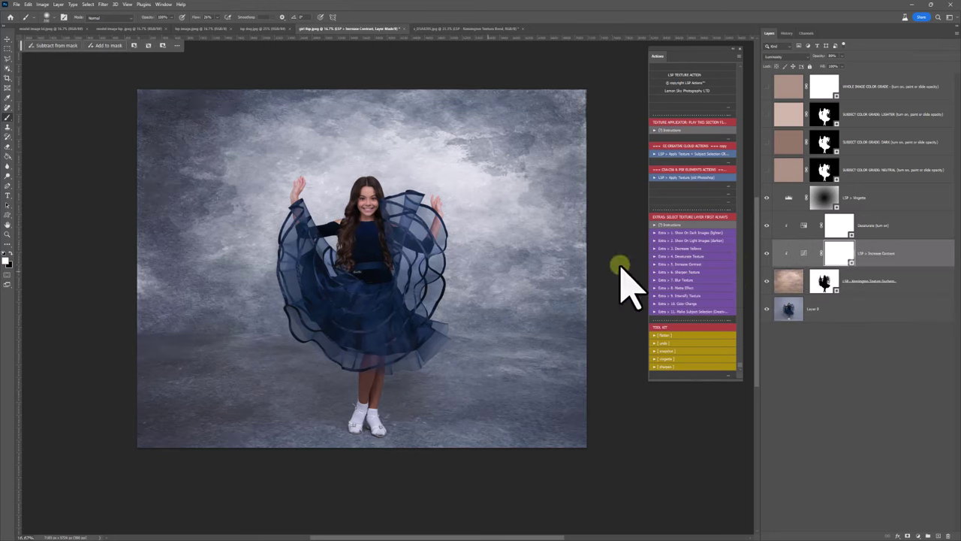
right_click(489, 272)
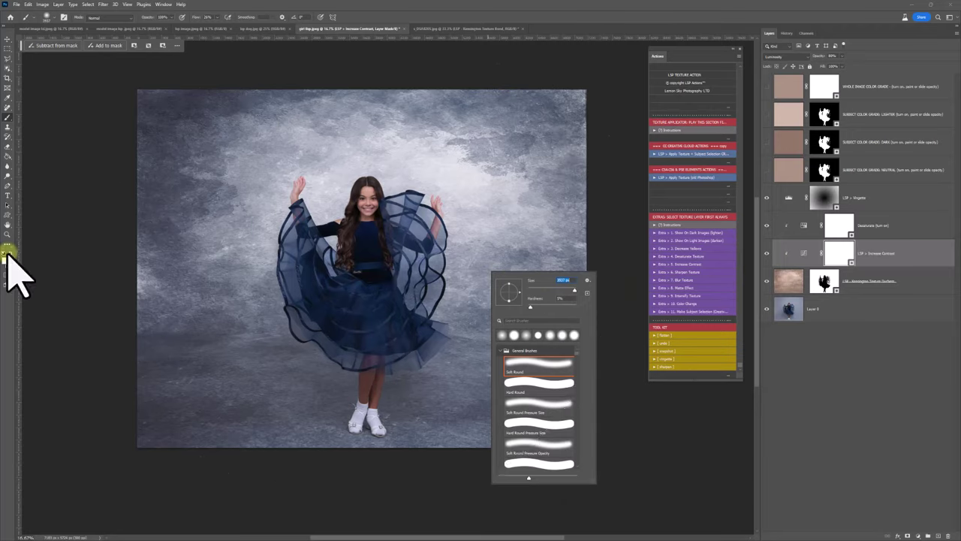
left_click(23, 275)
mouse_move(292, 246)
left_mouse_down()
mouse_move(168, 163)
mouse_move(517, 145)
mouse_move(528, 159)
mouse_move(535, 415)
mouse_move(315, 342)
mouse_move(370, 400)
mouse_move(432, 243)
mouse_move(196, 334)
mouse_move(211, 423)
mouse_move(509, 400)
mouse_move(177, 128)
mouse_move(530, 83)
mouse_move(565, 111)
left_mouse_up()
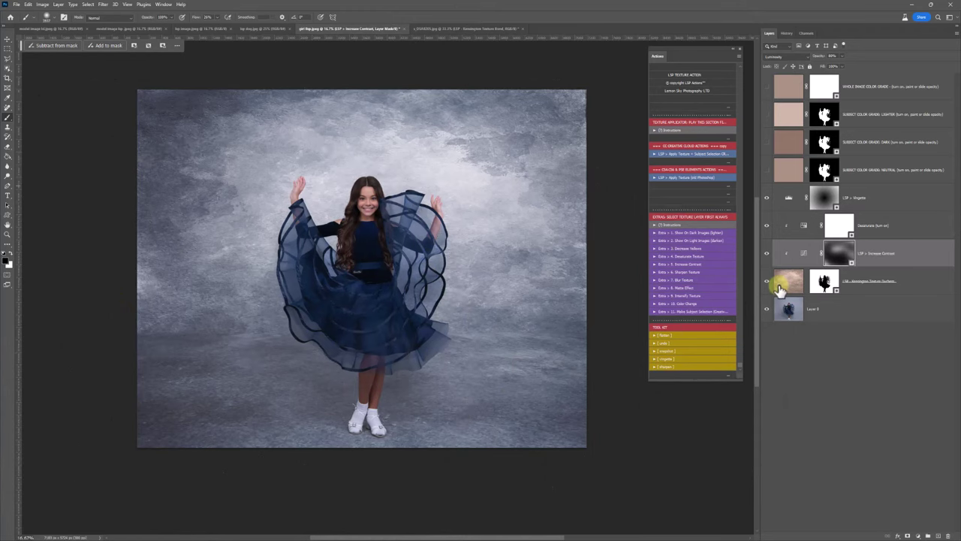
Set the texture layer opacity to about 61%, compare it, and move to the houndstooth portrait.
left_click(781, 280)
left_click_drag(844, 56, 828, 69)
left_click(789, 292)
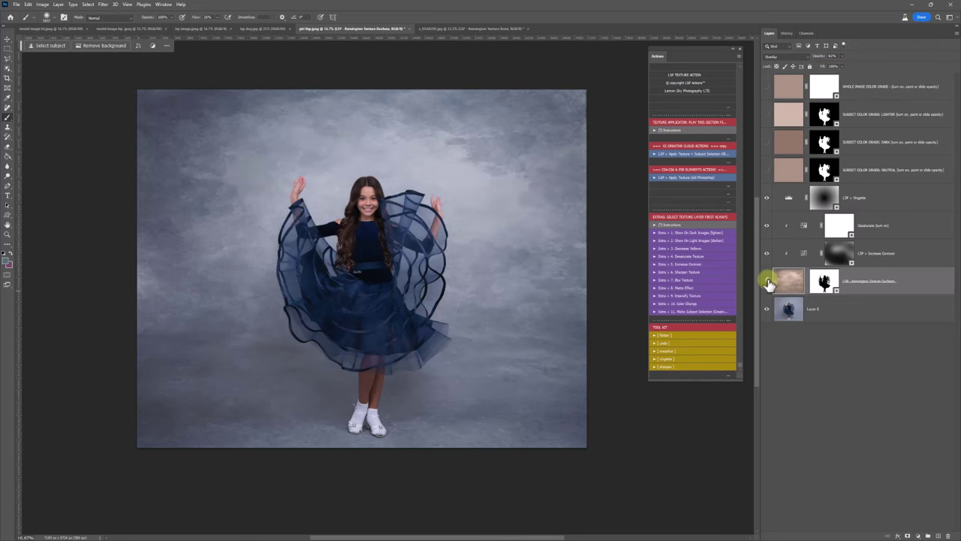
left_click(766, 281)
left_click(767, 281)
left_click(216, 30)
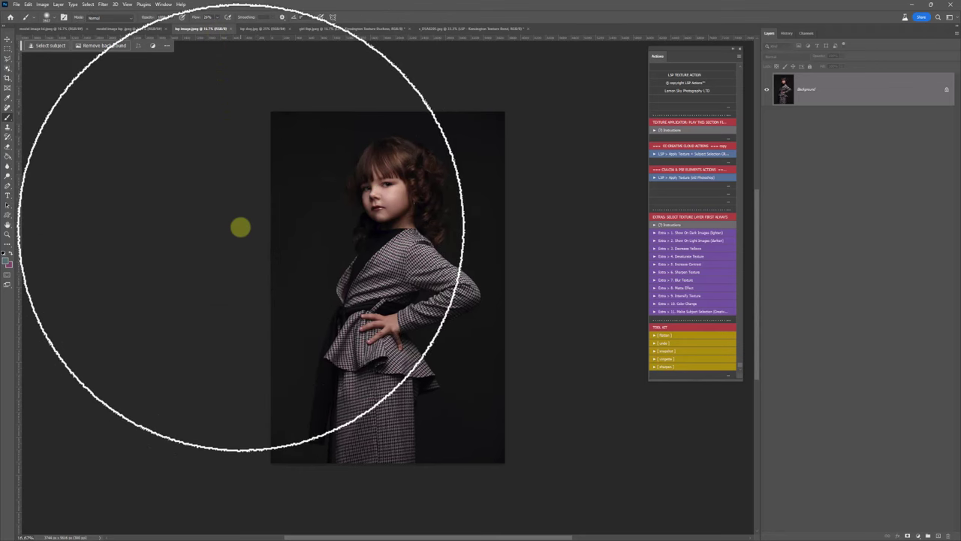
Run the LSP Apply Texture action and choose LSP - Kensington Texture Ride.jpg to place.
key("z")
left_click_drag(414, 258, 425, 257)
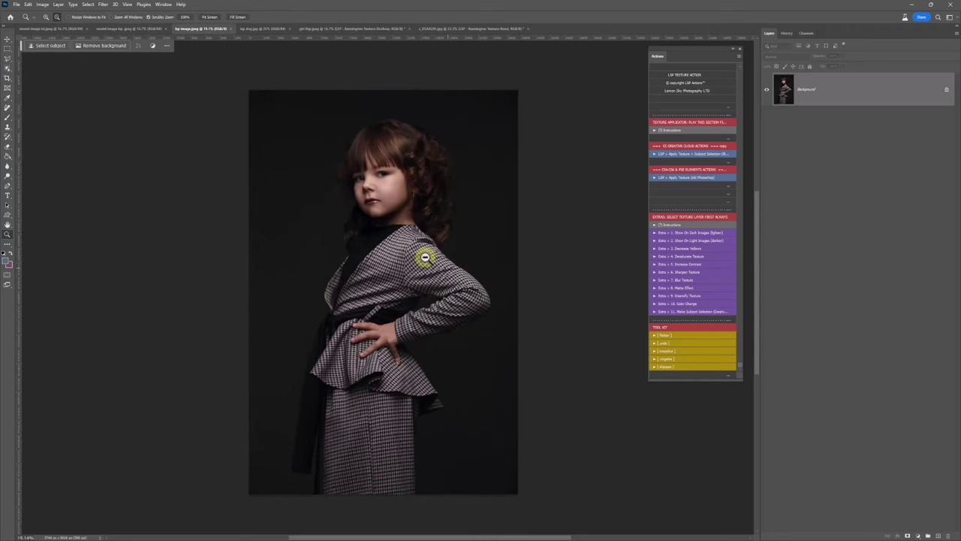
key("b")
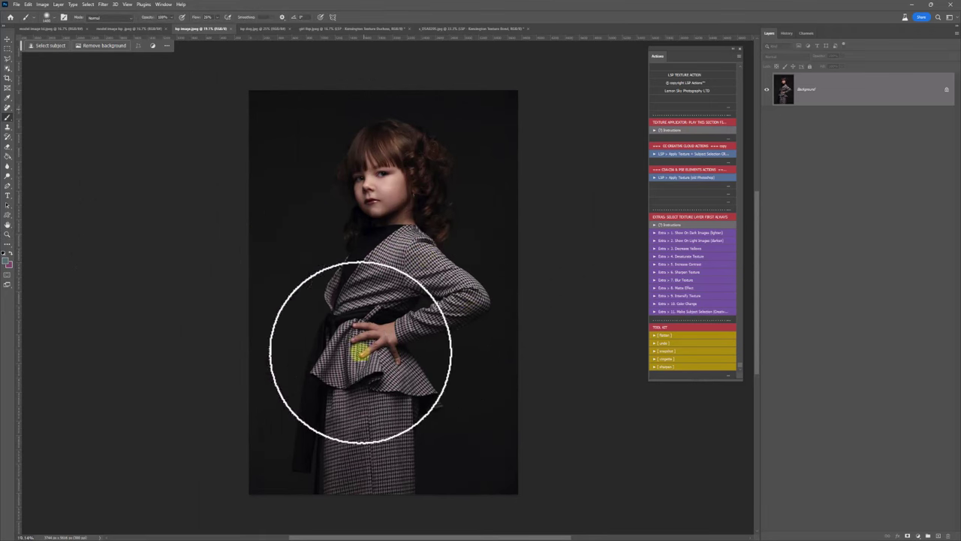
left_click(670, 154)
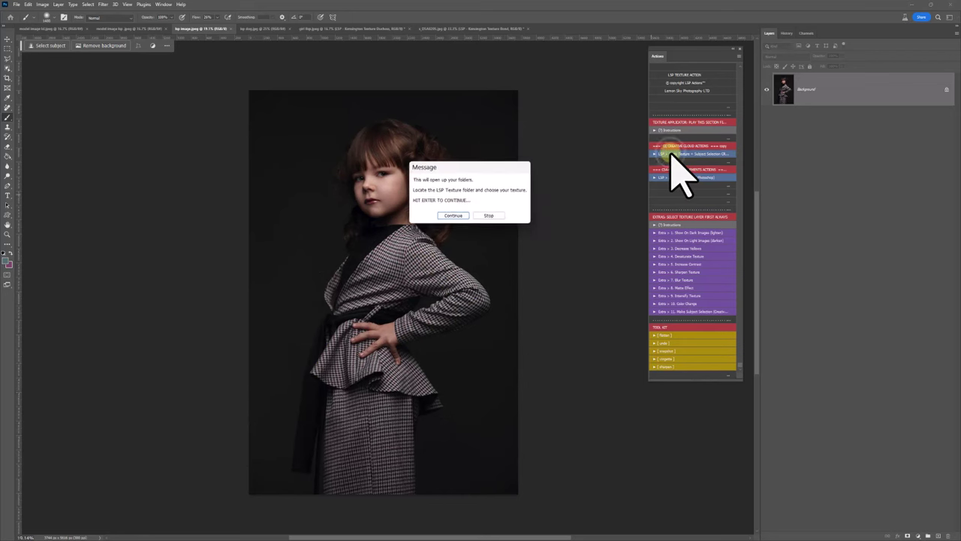
left_click(449, 217)
scroll(466, 274, "down", 1)
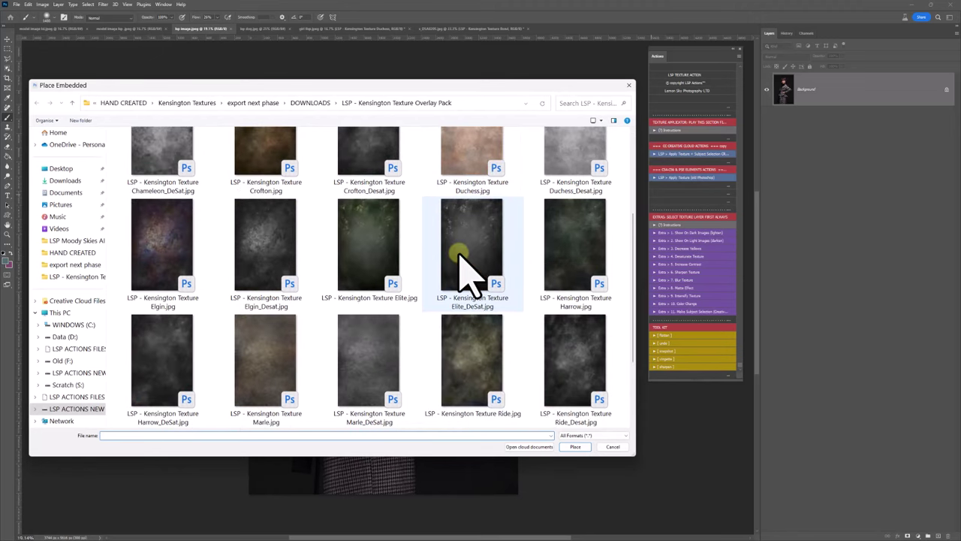
scroll(547, 304, "down", 1)
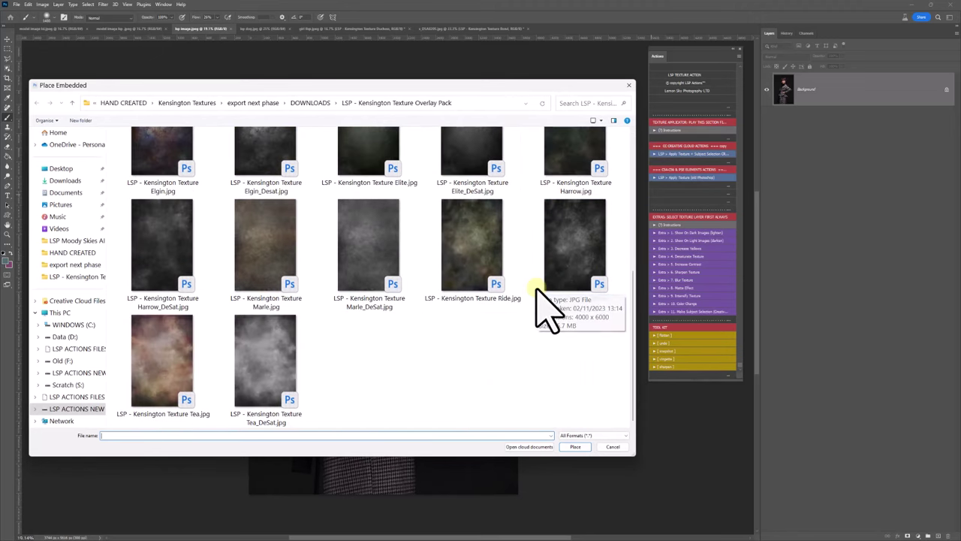
double_click(489, 301)
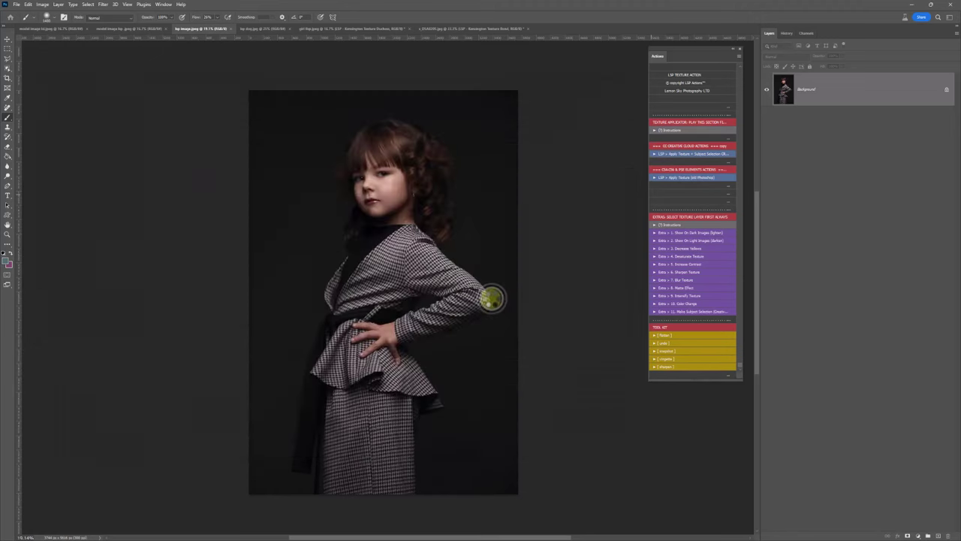
Position and enlarge the Kensington texture to cover the canvas, commit it, and compare it on/off.
left_click_drag(398, 300, 336, 199)
left_click_drag(362, 259, 518, 497)
double_click(418, 354)
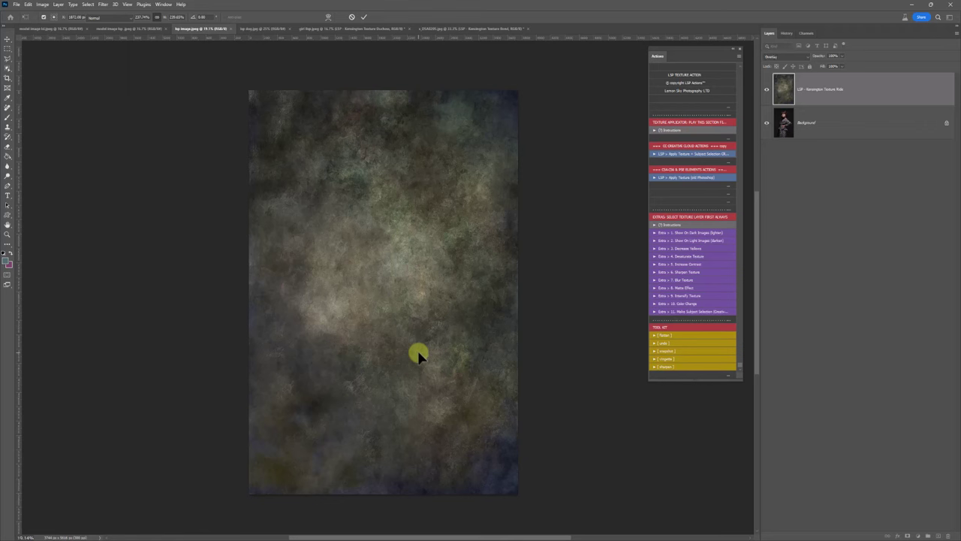
double_click(418, 355)
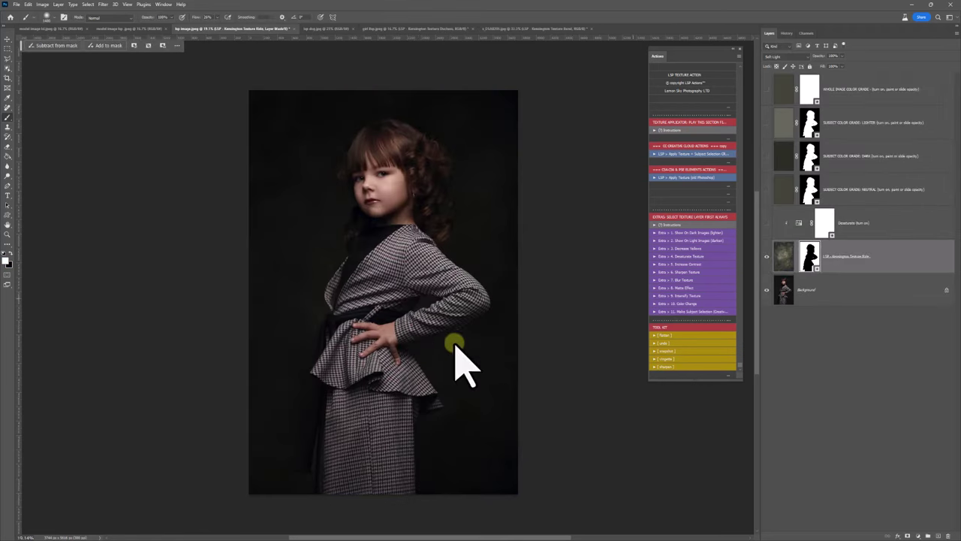
left_click(784, 256)
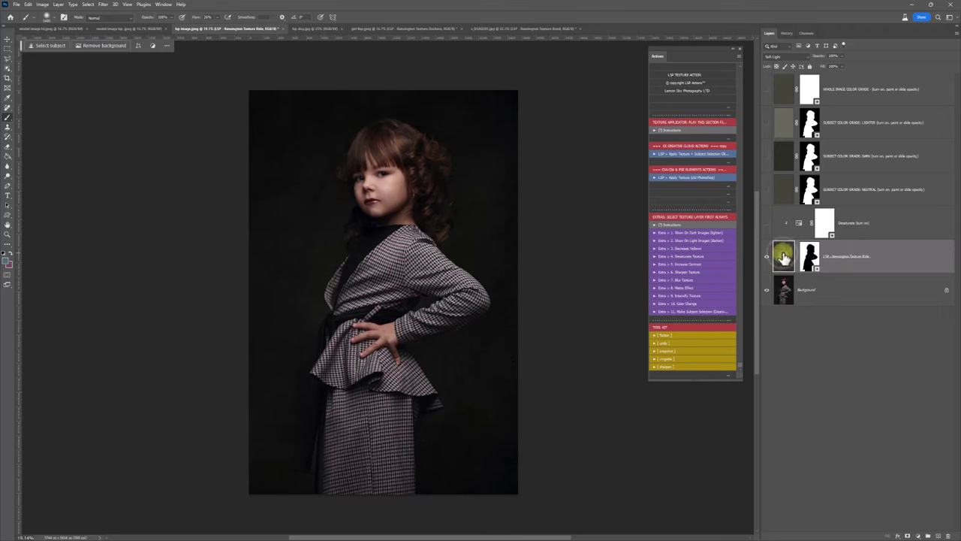
left_click(765, 257)
left_click(766, 257)
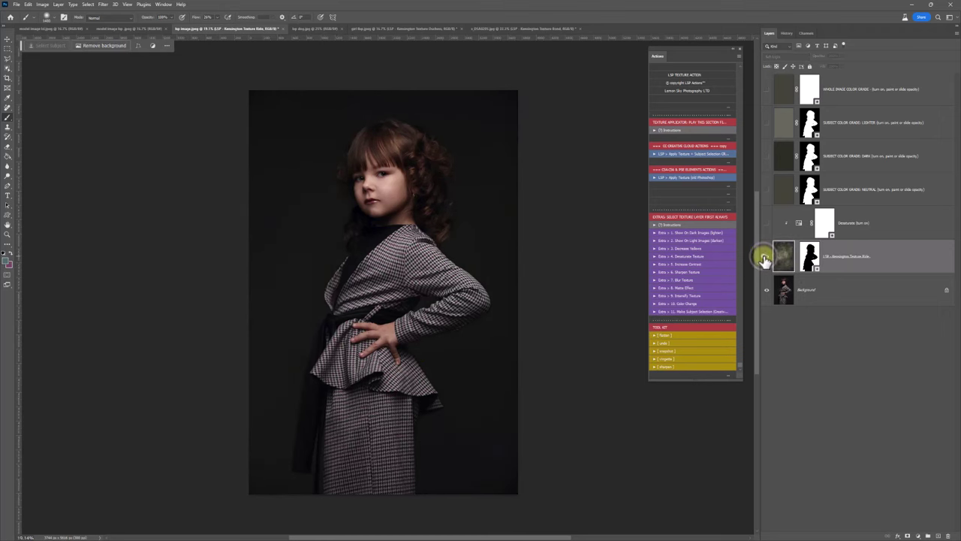
Inspect the texture on the hair up close, zoom back out, and leave the texture image selected and visible.
key("z")
left_click_drag(474, 212, 578, 284)
left_click(766, 256)
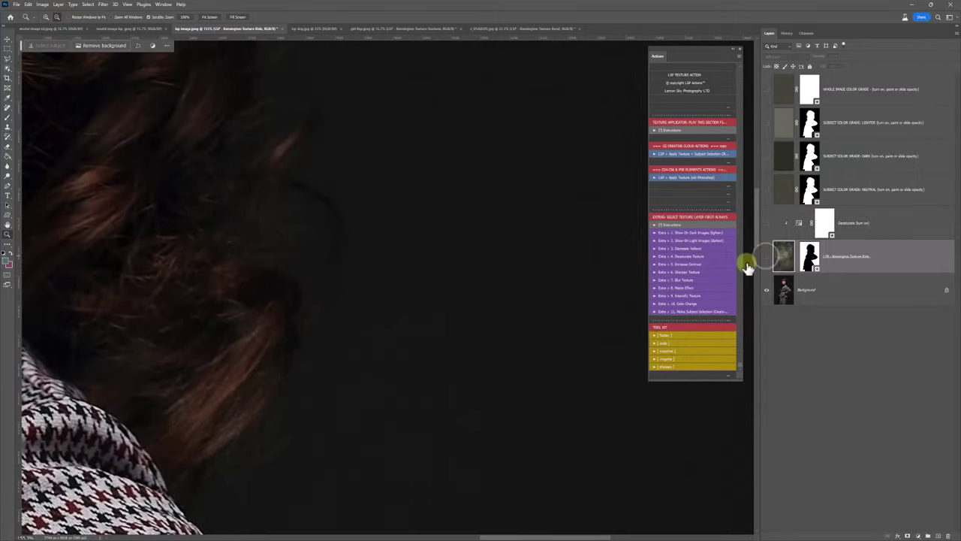
left_click(478, 360, "alt")
left_click_drag(457, 355, 433, 308)
key("h")
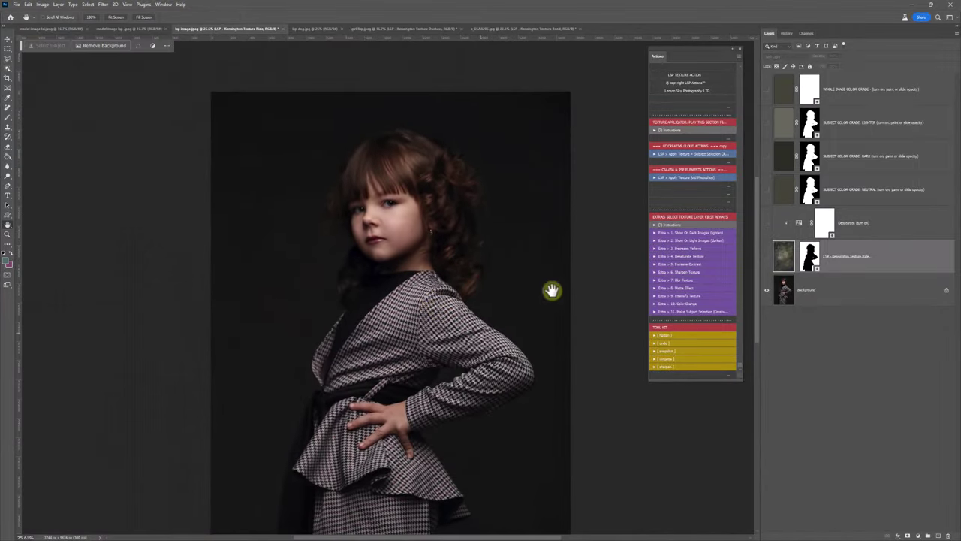
left_click(766, 257)
left_click(810, 256)
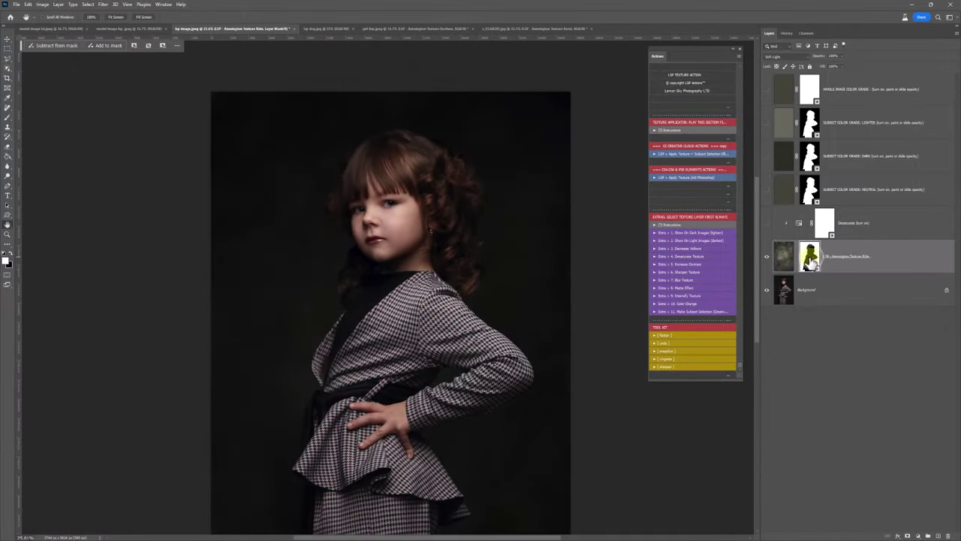
left_click(786, 260)
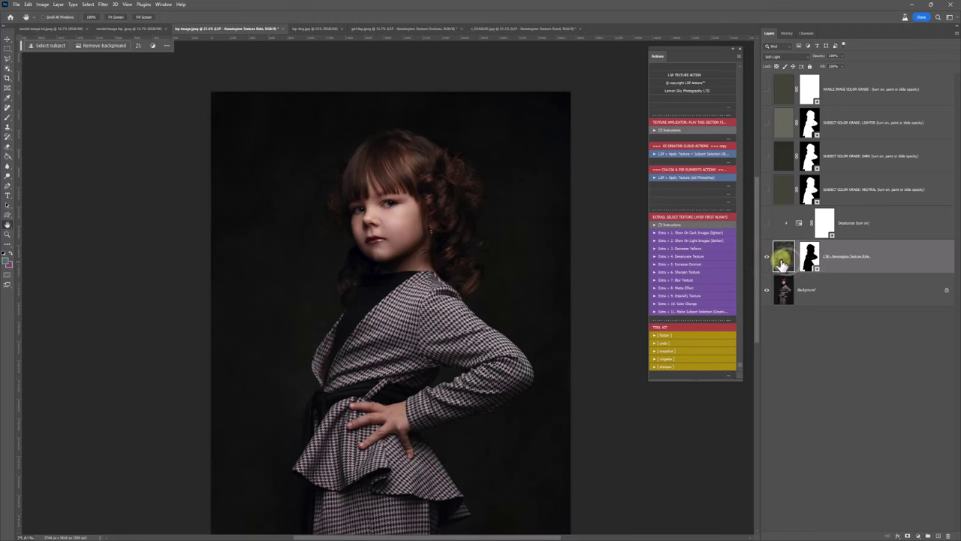
Add the SHOW TEXTURE MORE ON DARKS Levels layer, nudge its midtones, hide it and select Background.
left_click(691, 233)
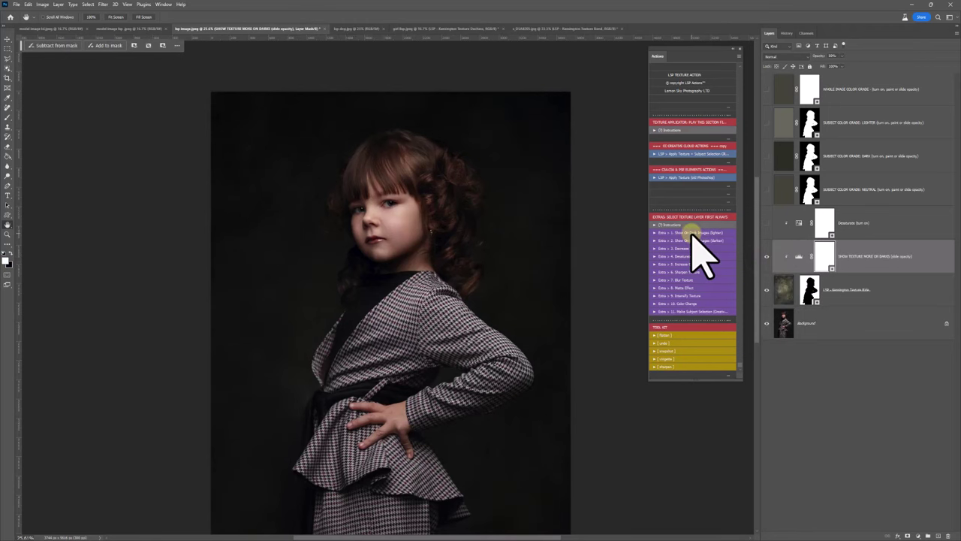
left_click(840, 57)
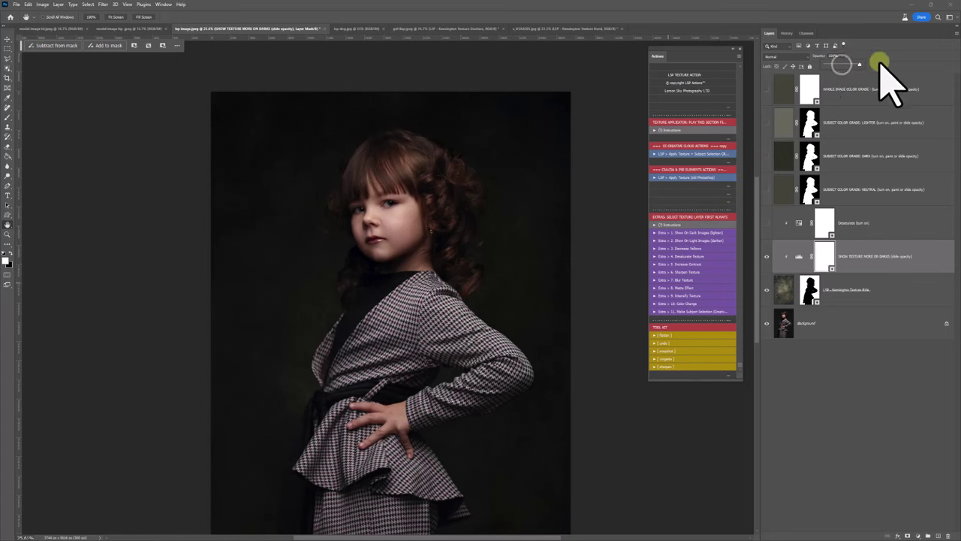
double_click(798, 259)
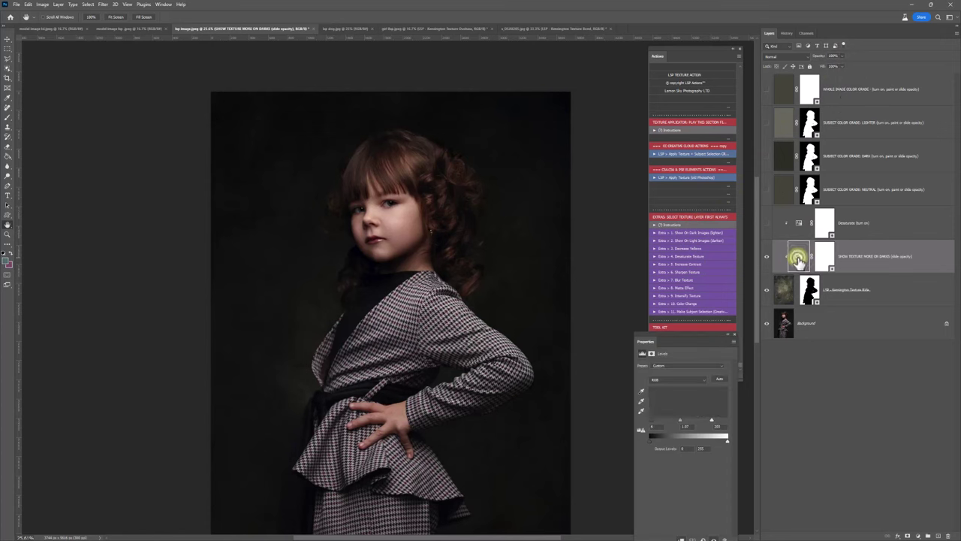
mouse_move(681, 421)
left_mouse_down()
mouse_move(661, 422)
mouse_move(669, 413)
mouse_move(678, 426)
mouse_move(660, 419)
mouse_move(668, 414)
left_mouse_up()
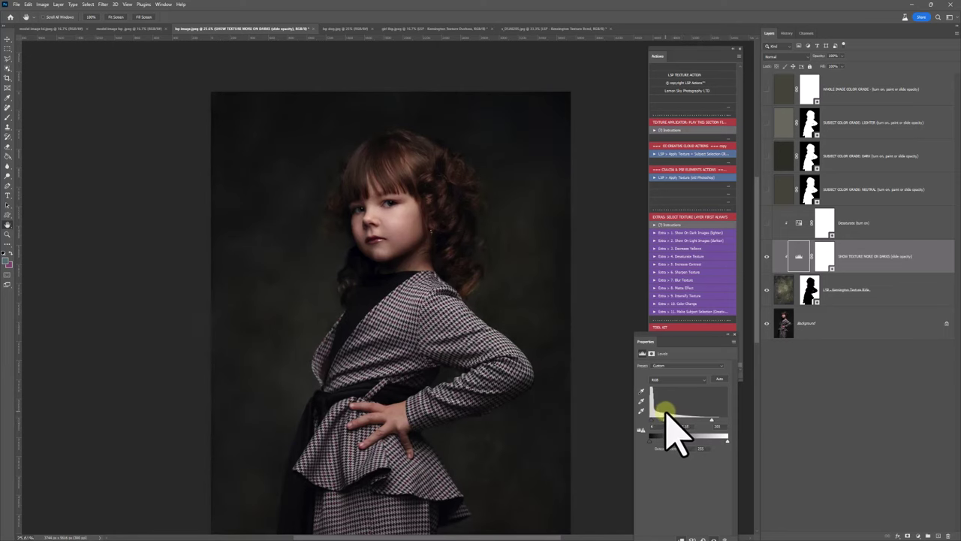
left_click(768, 258)
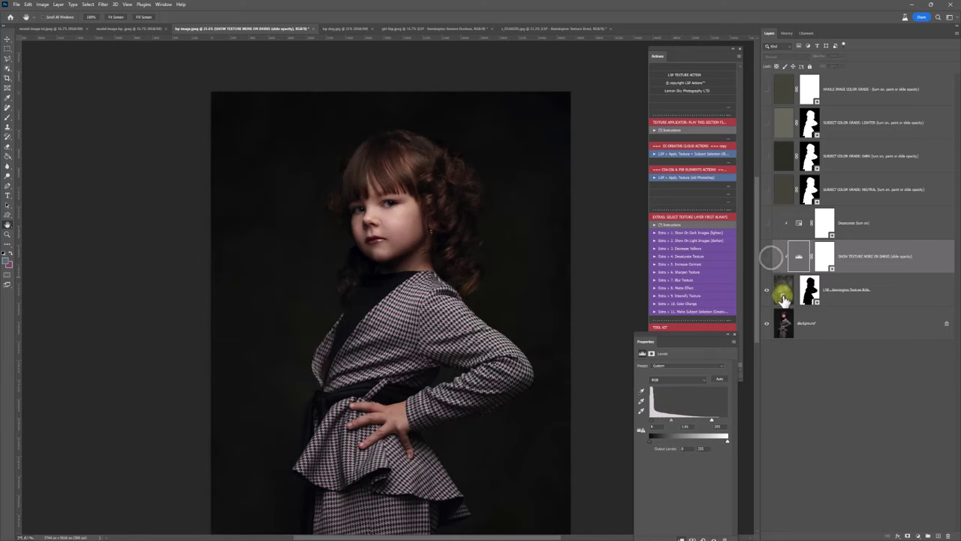
left_click(784, 297)
left_click(821, 321)
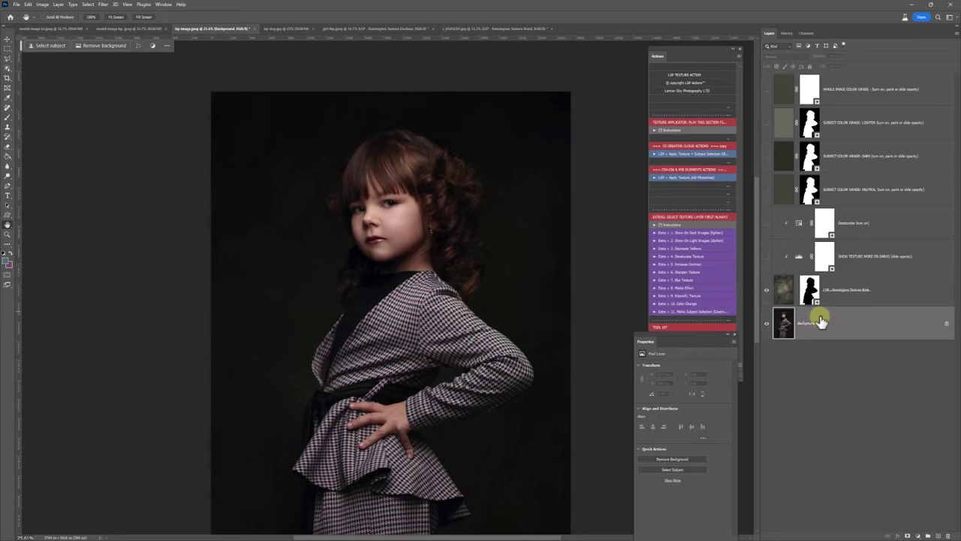
Add a brightening Curves layer above Background and paint black on its mask over the girl's face.
left_click(918, 536)
left_click(905, 439)
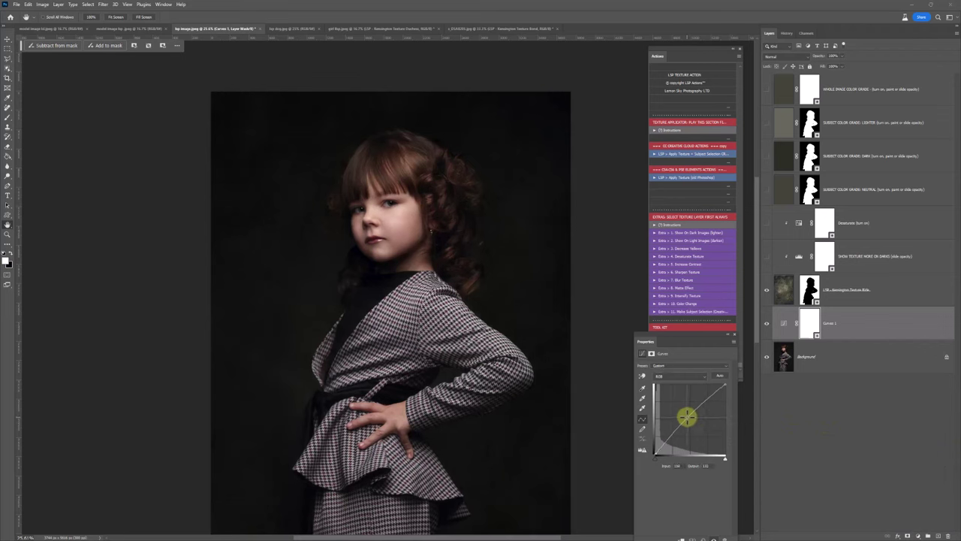
mouse_move(687, 416)
left_mouse_down()
mouse_move(673, 403)
mouse_move(677, 415)
mouse_move(693, 401)
mouse_move(675, 413)
left_mouse_up()
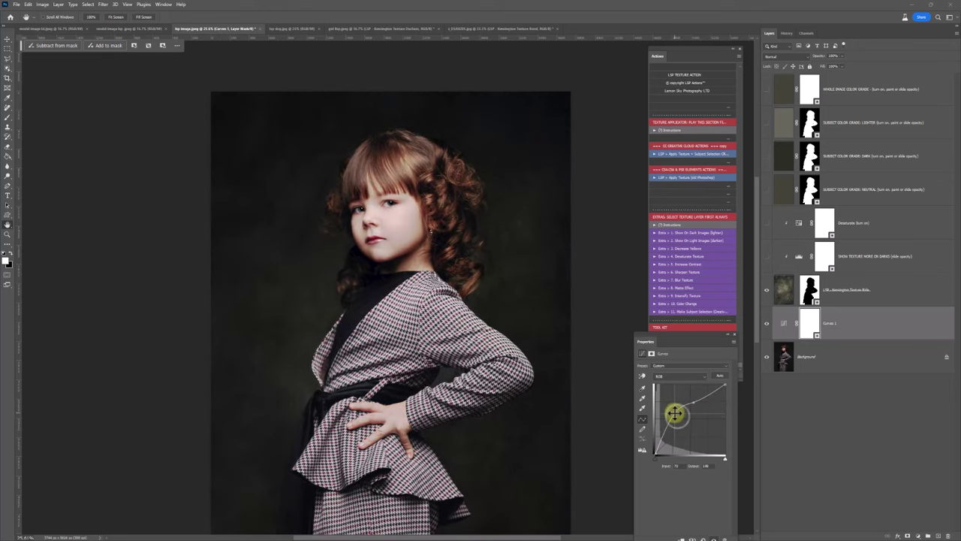
left_click(811, 323)
left_click(8, 117)
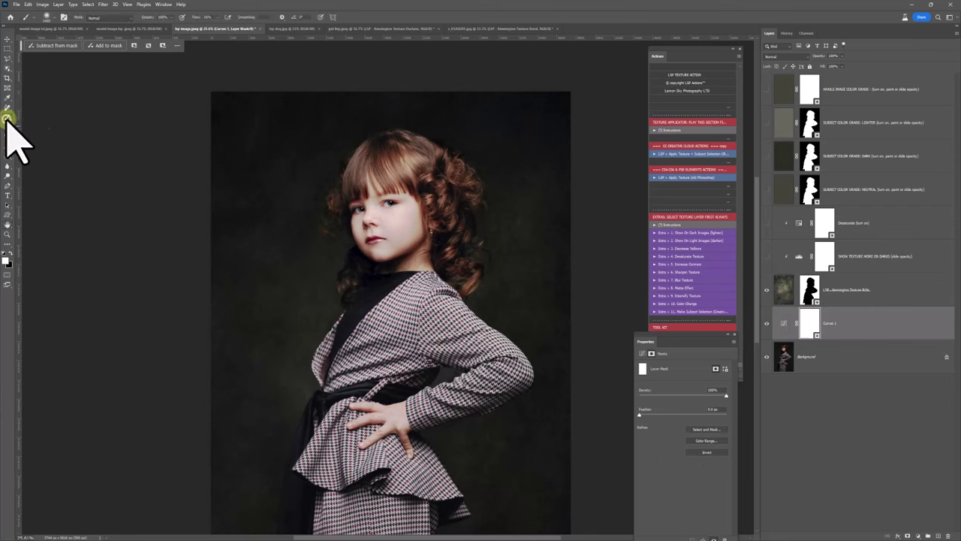
left_click(11, 252)
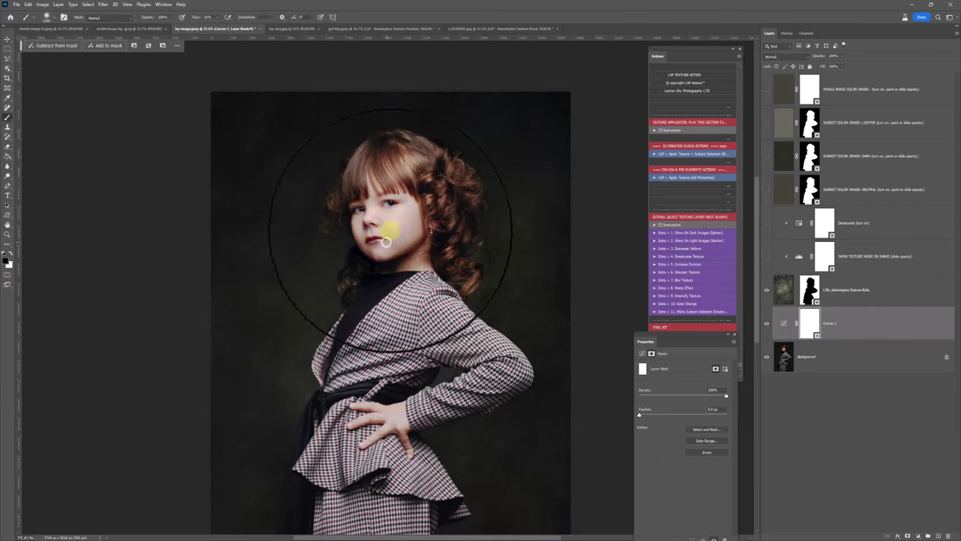
mouse_move(390, 221)
left_mouse_down()
mouse_move(389, 174)
mouse_move(380, 189)
mouse_move(396, 205)
mouse_move(347, 516)
mouse_move(425, 331)
mouse_move(404, 409)
left_mouse_up()
Compare Curves 1 on and off, leaving the brightening visible.
scroll(403, 409, "down", 3)
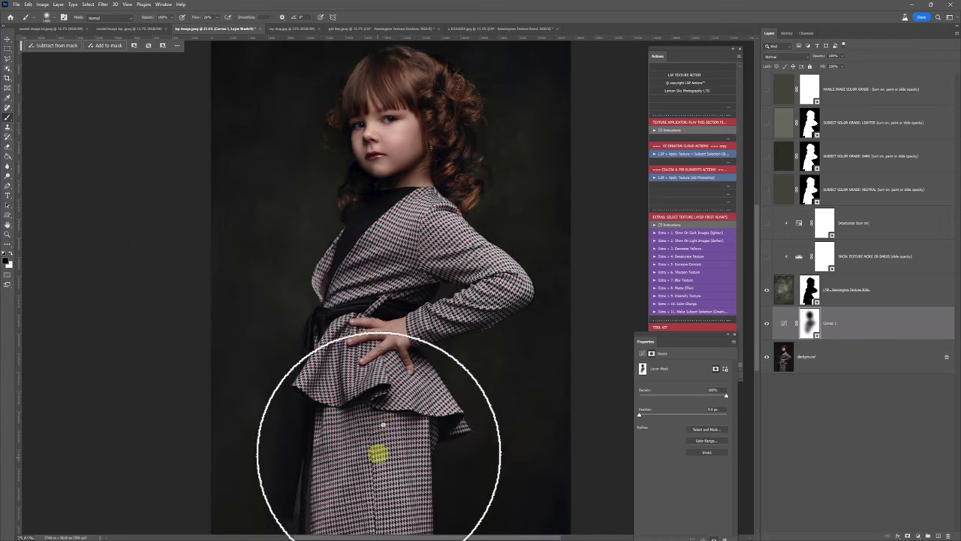
scroll(390, 221, "up", 1)
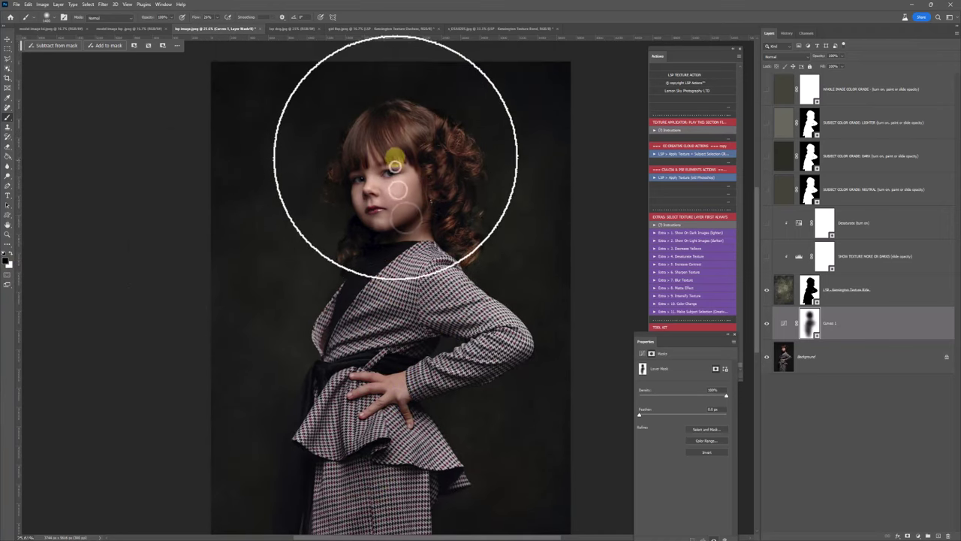
left_click(766, 323)
left_click(767, 323)
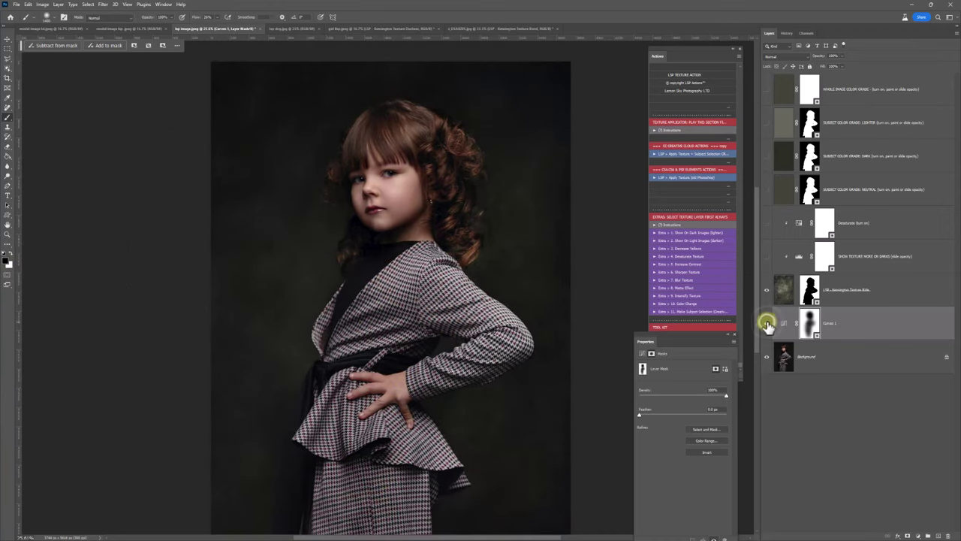
left_click(767, 323)
left_click(766, 323)
left_click(767, 323)
left_click(766, 323)
left_click(767, 323)
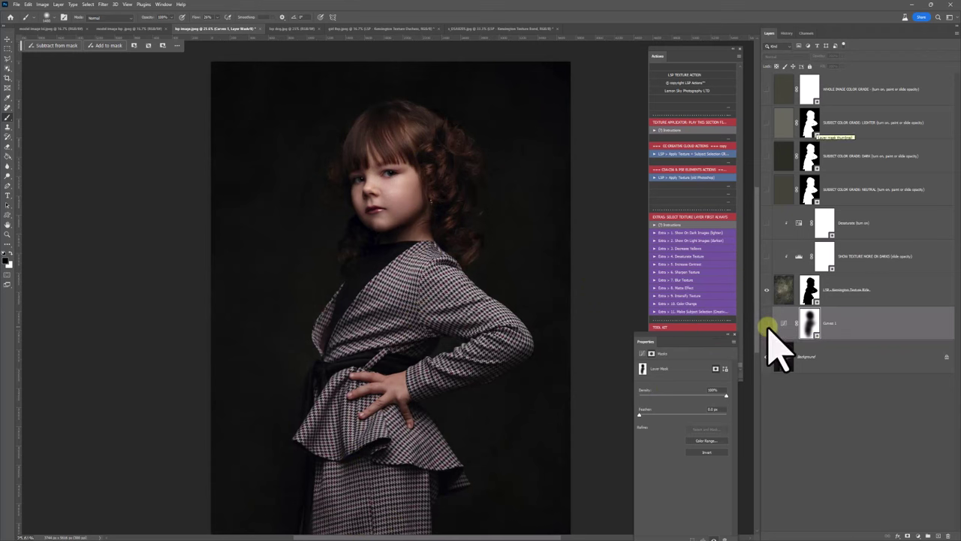
left_click(733, 334)
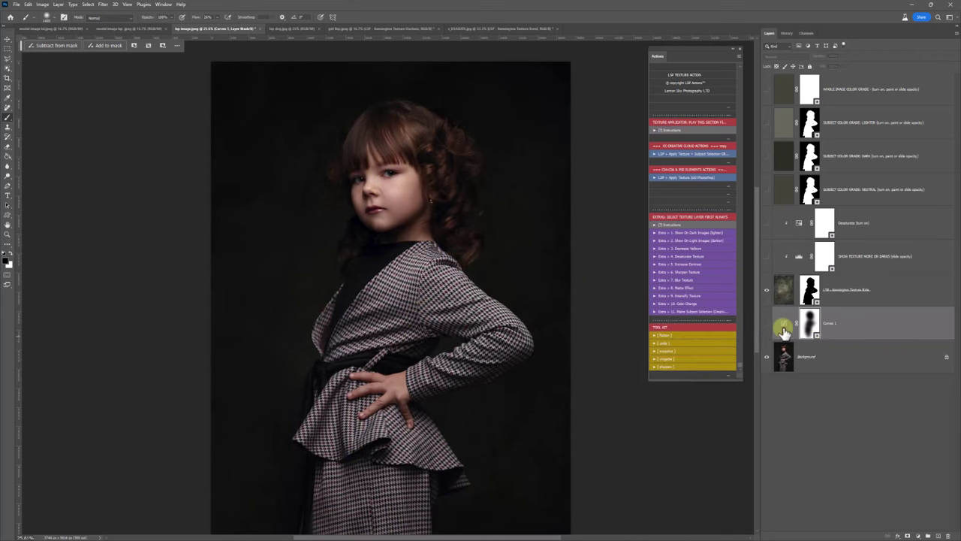
Turn SHOW TEXTURE MORE ON DARKS back on, compare the layers, and go to model image top.jpeg.
left_click(767, 257)
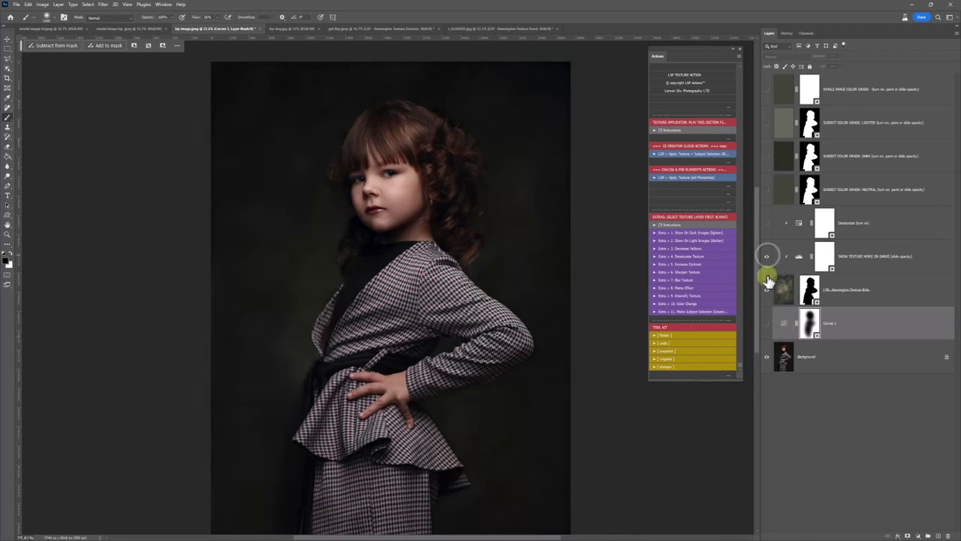
left_click(767, 323)
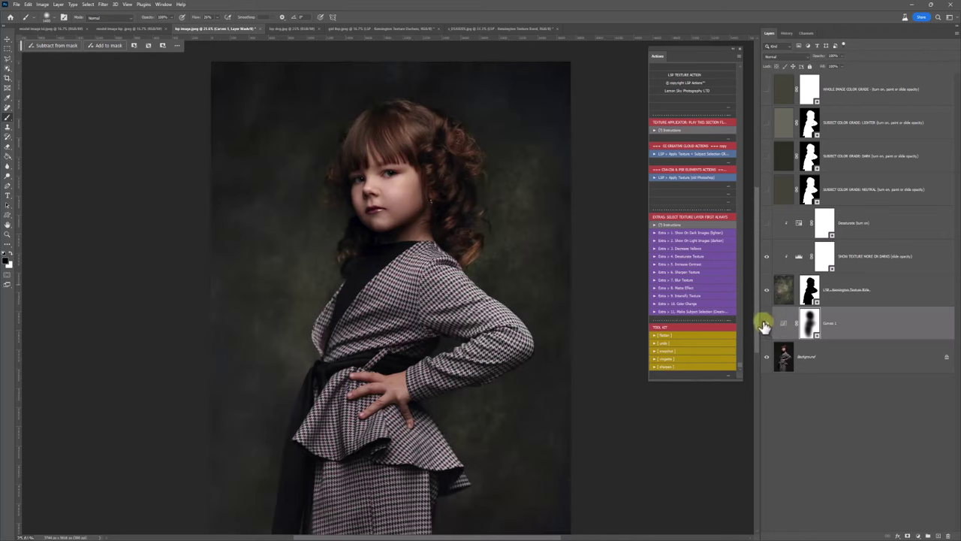
left_click(767, 256)
left_click(767, 258)
left_click(110, 30)
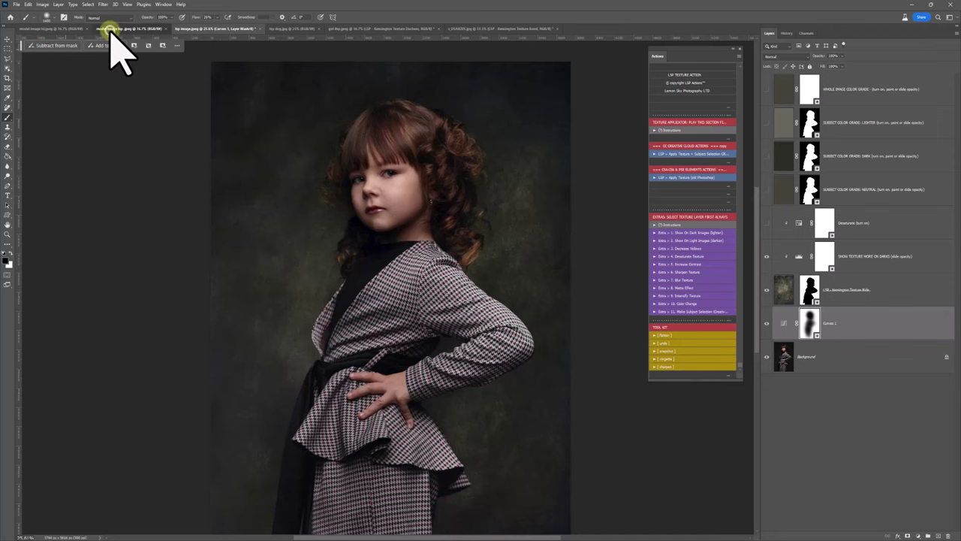
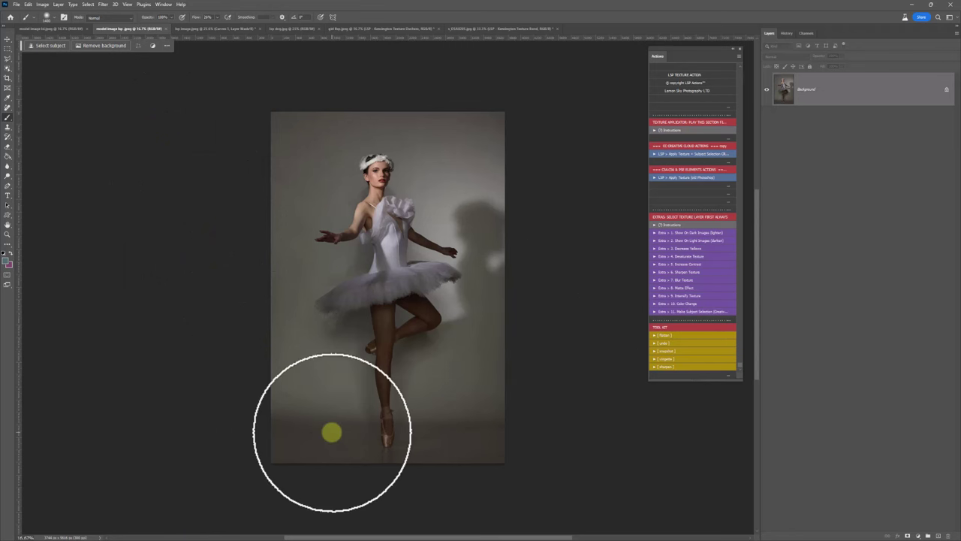
Run the LSP Apply Texture > Subject Selection CC action and continue to the texture file list.
left_click(689, 153)
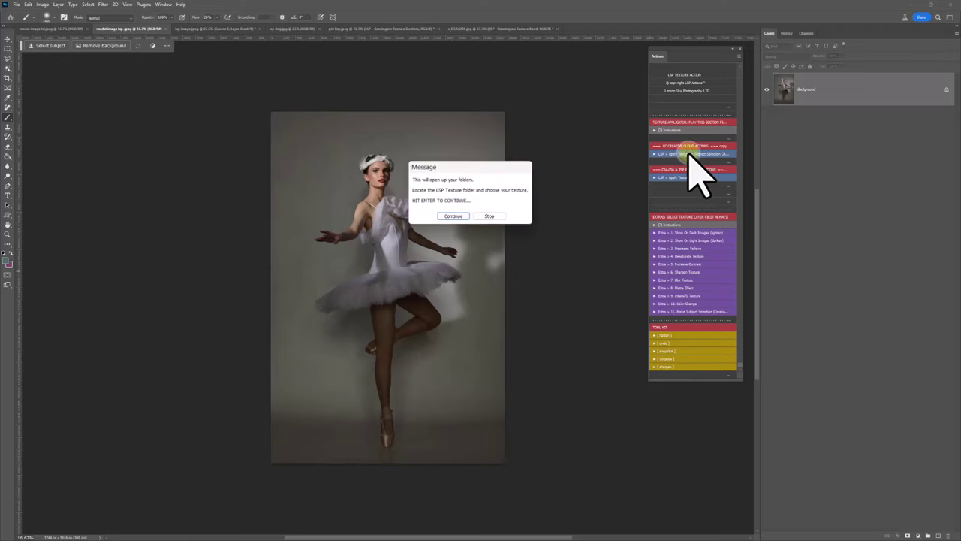
left_click(455, 216)
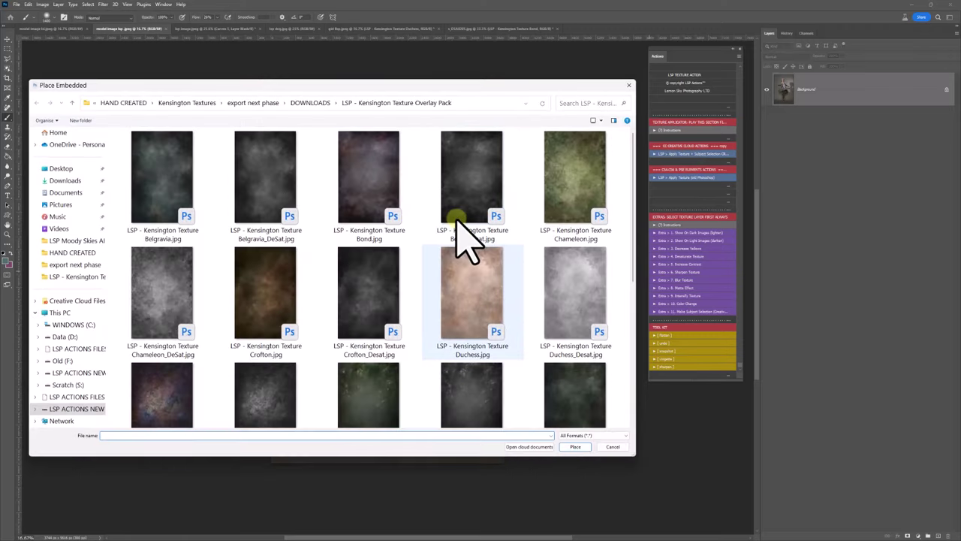
mouse_move(411, 86)
left_mouse_down()
mouse_move(391, 385)
mouse_move(414, 104)
left_mouse_up()
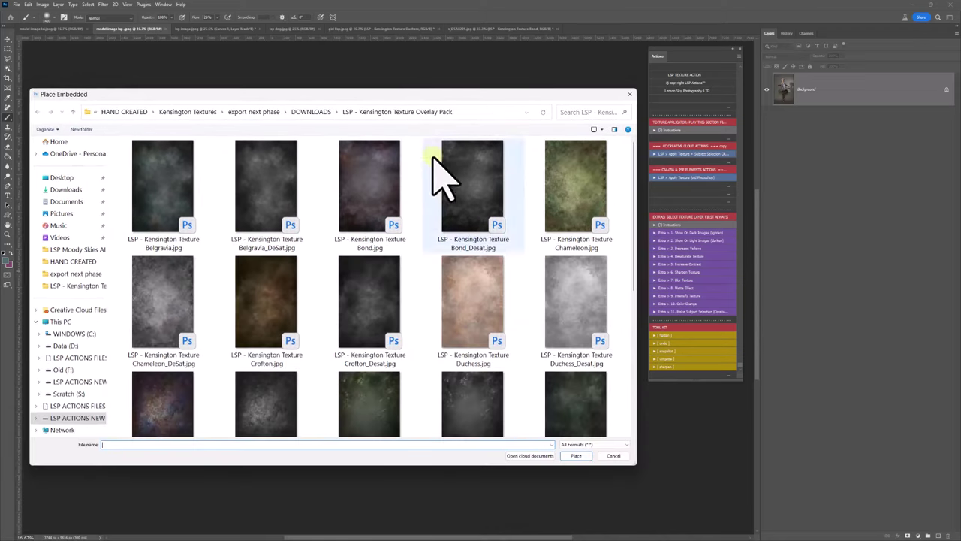
scroll(484, 297, "down", 3)
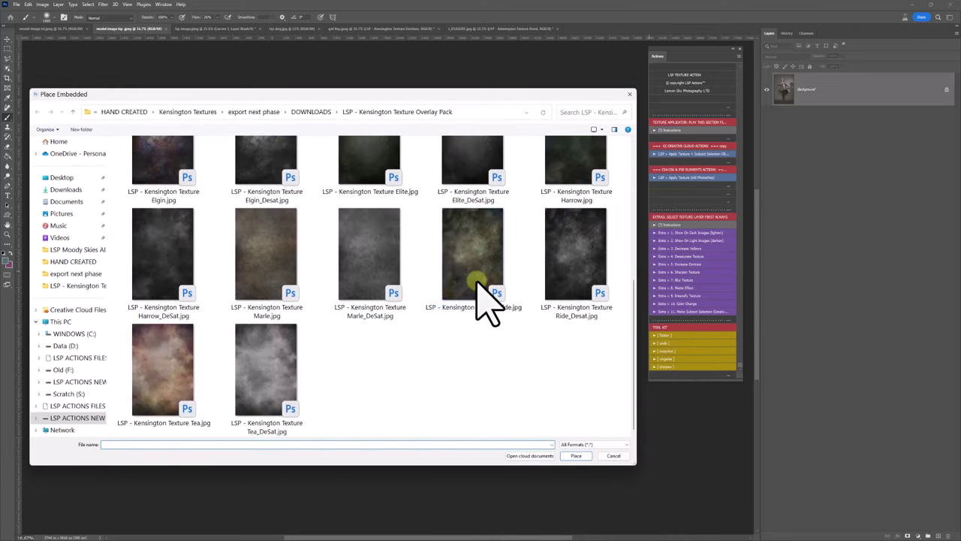
Place the Kensington Tea texture, scale it to fill the canvas, and commit it.
double_click(174, 372)
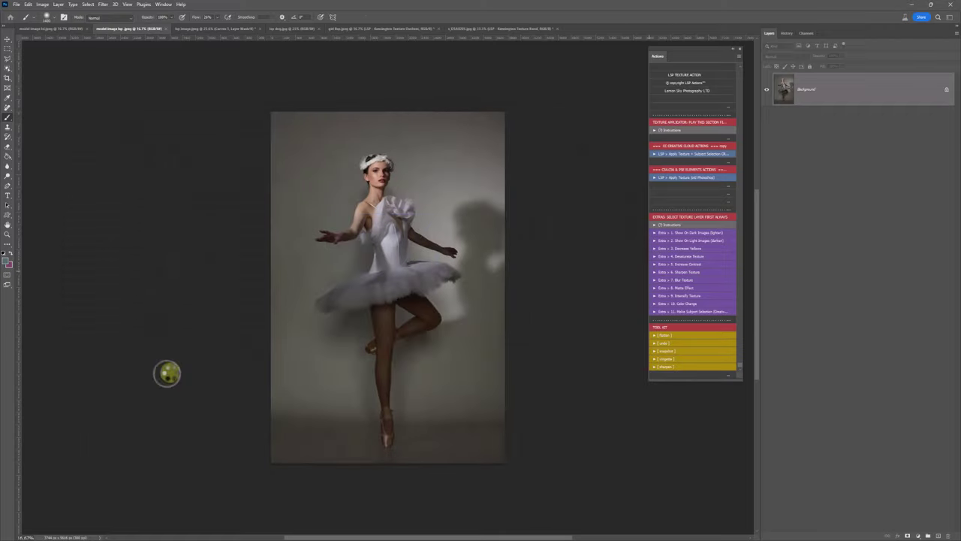
left_click_drag(373, 303, 319, 207)
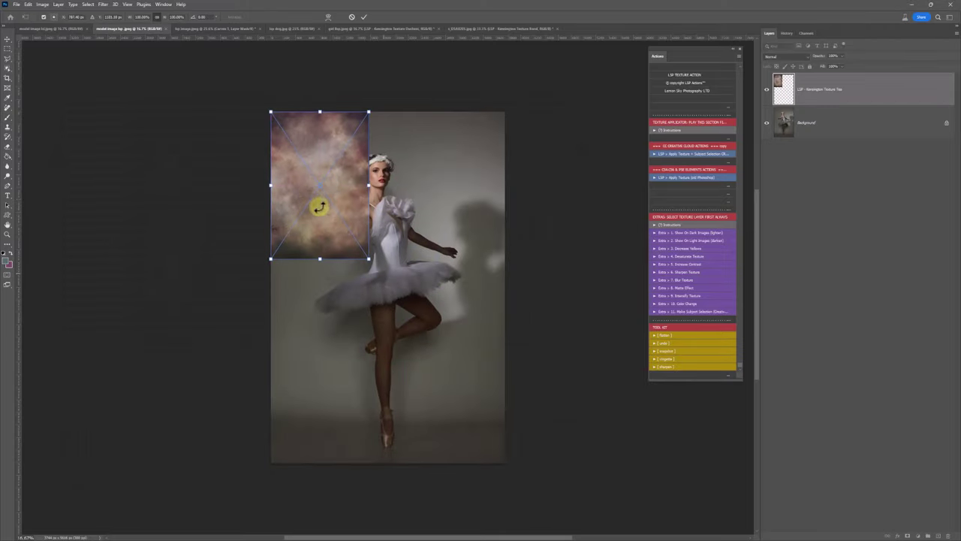
left_click_drag(368, 258, 504, 462)
double_click(412, 297)
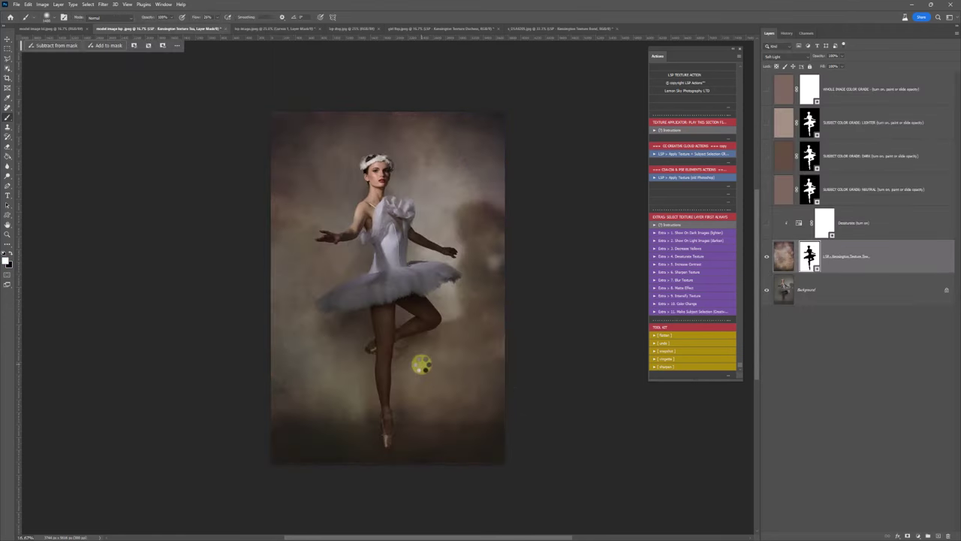
Compare the texture on and off, then enable SUBJECT COLOR GRADE: NEUTRAL.
left_click(767, 257)
left_click(767, 257)
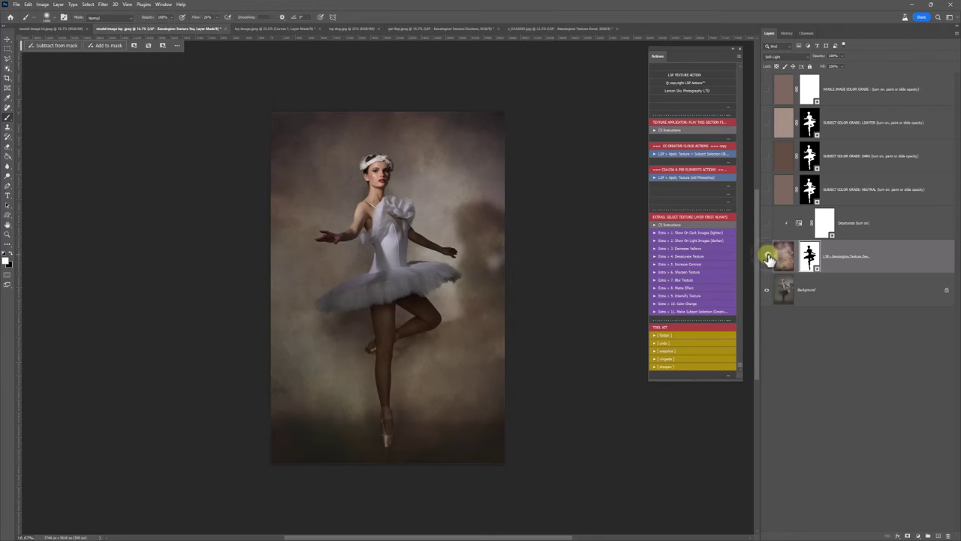
left_click(768, 257)
left_click(768, 257)
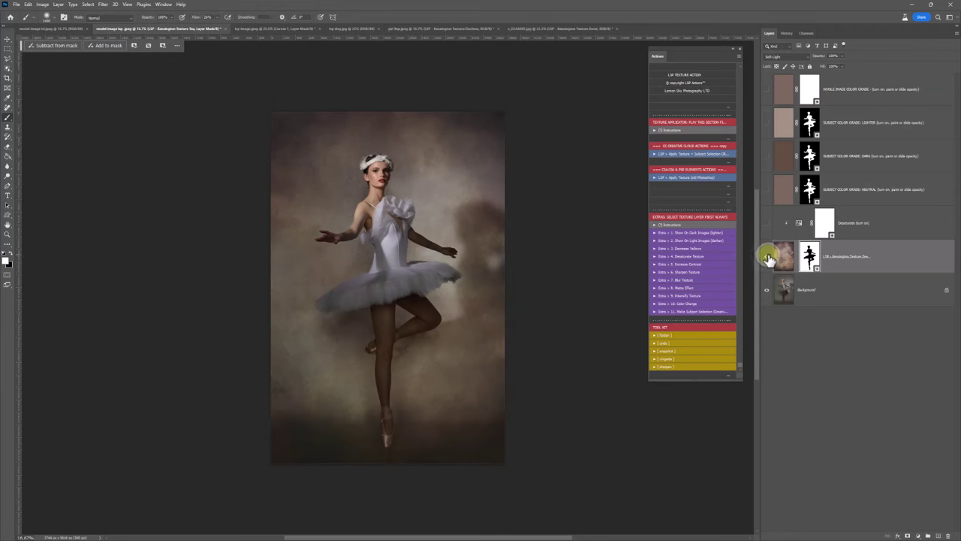
left_click(766, 189)
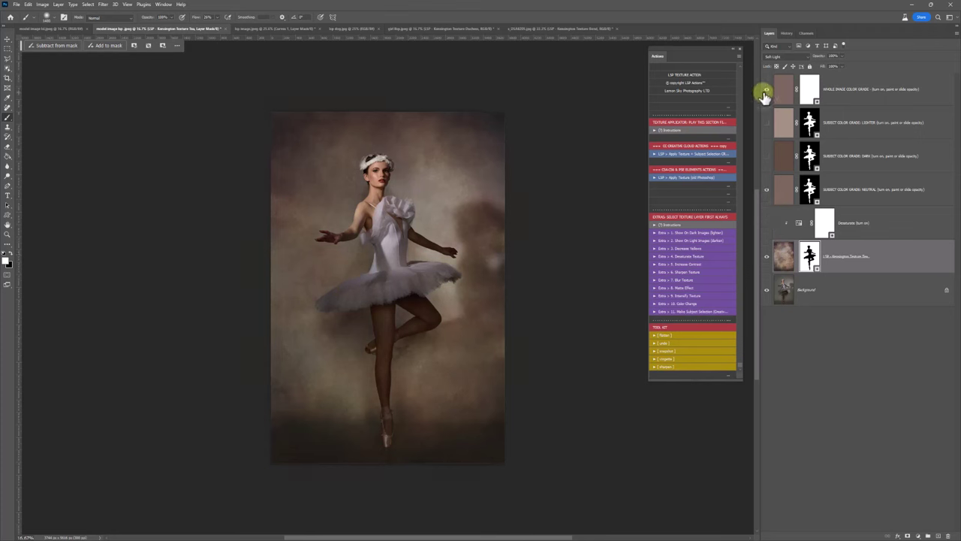
Paint black on the WHOLE IMAGE COLOR GRADE mask across part of the backdrop.
left_click(817, 96)
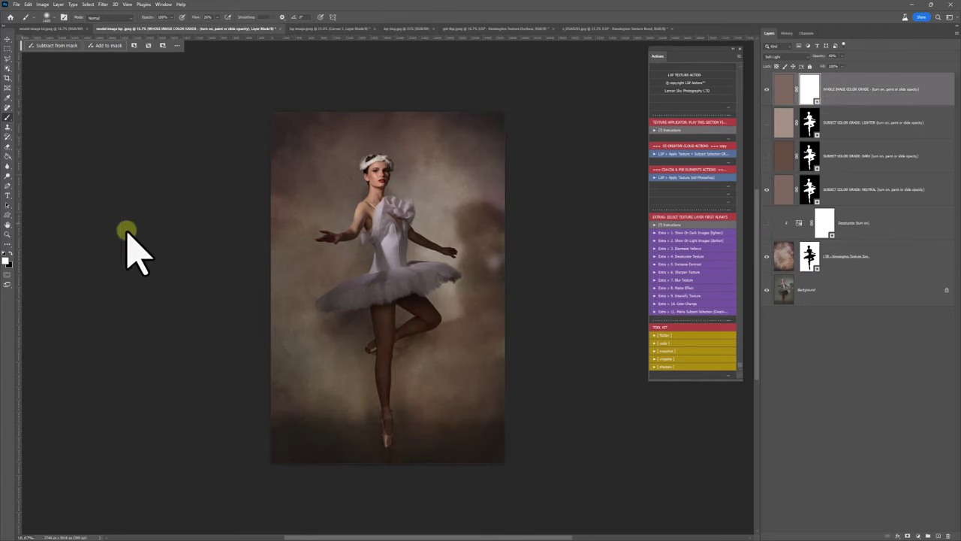
left_click(10, 252)
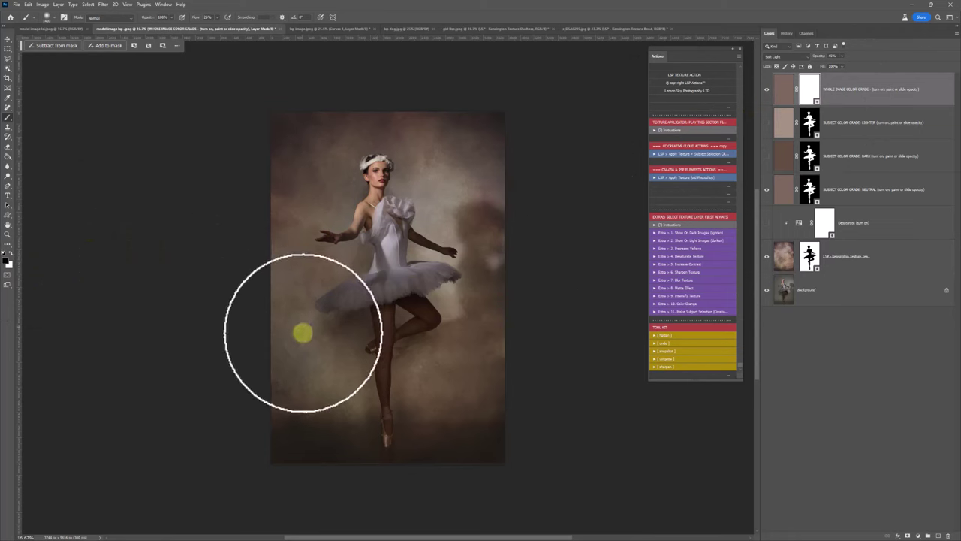
mouse_move(336, 389)
left_mouse_down()
mouse_move(371, 427)
mouse_move(322, 221)
mouse_move(512, 314)
left_mouse_up()
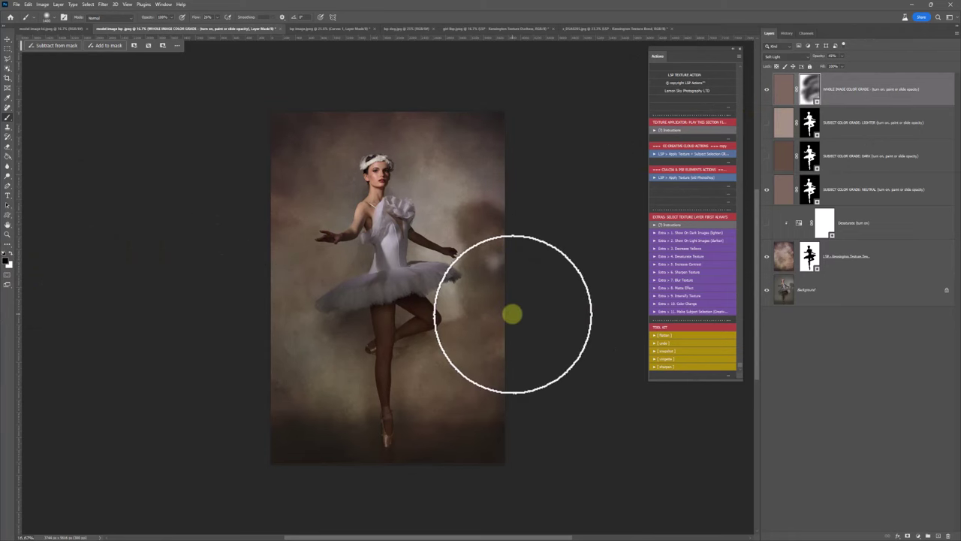
Select the bottom strip of the texture layer with the Rectangular Marquee.
left_click(784, 256)
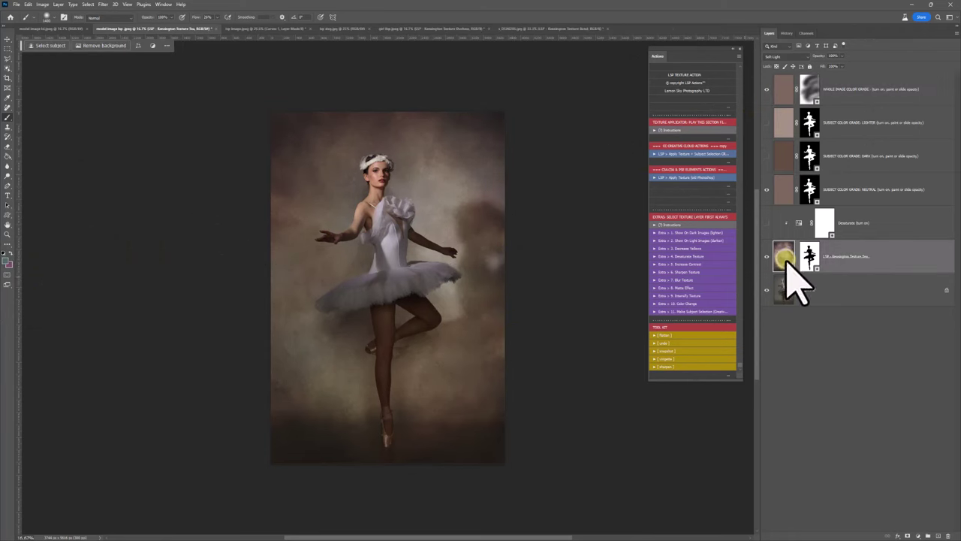
left_click(7, 48)
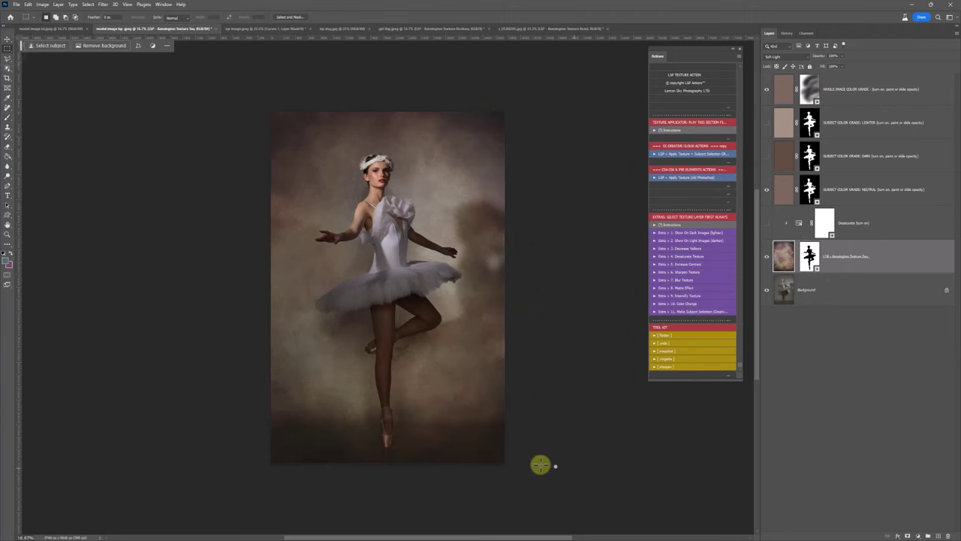
left_click_drag(541, 465, 218, 396)
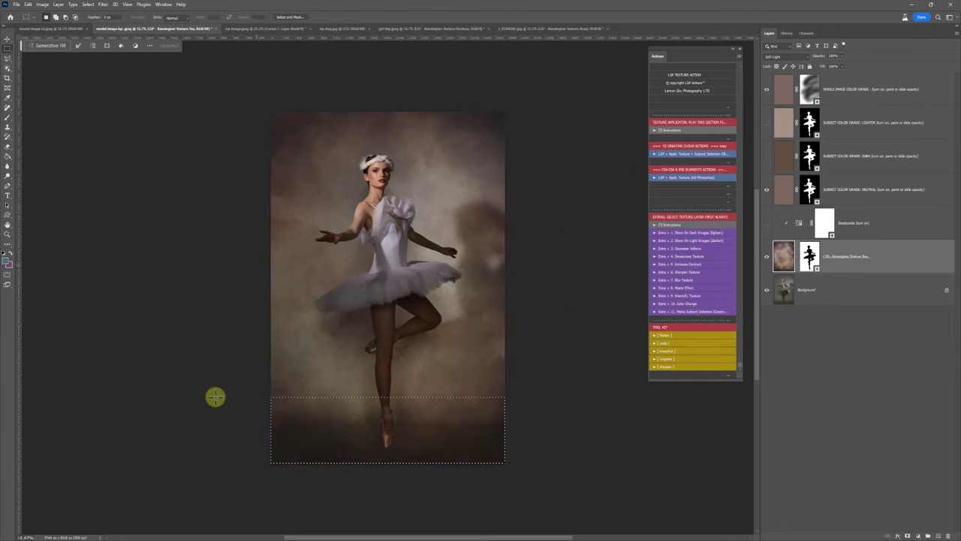
Apply a committed Perspective transform that widens the selected floor strip at the base.
left_click(29, 4)
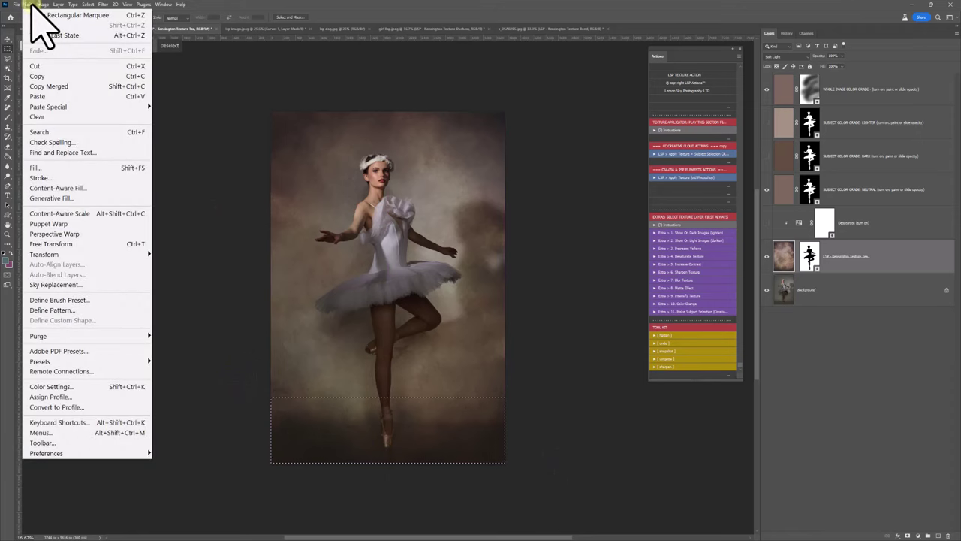
mouse_move(75, 254)
left_click(188, 308)
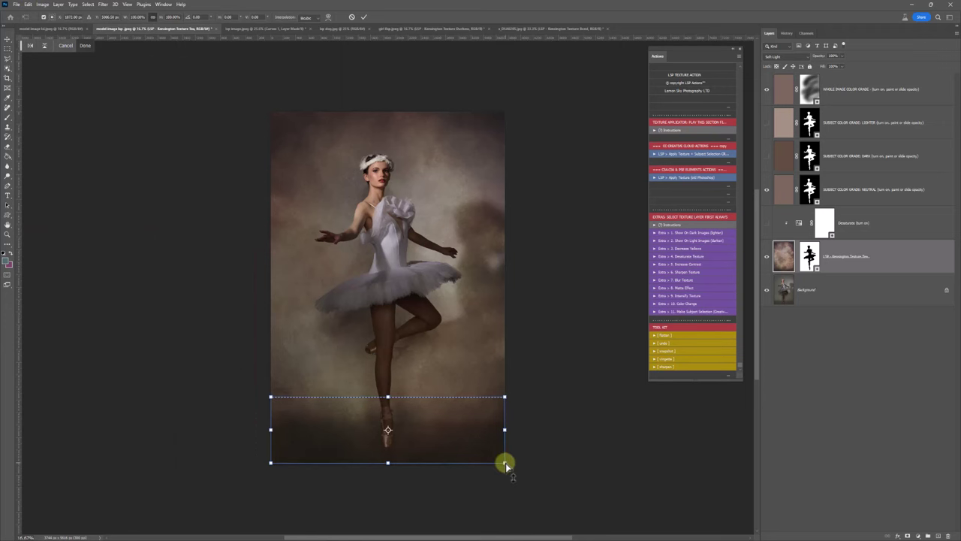
left_click_drag(505, 463, 718, 498)
left_click_drag(560, 531, 460, 442)
key("Return")
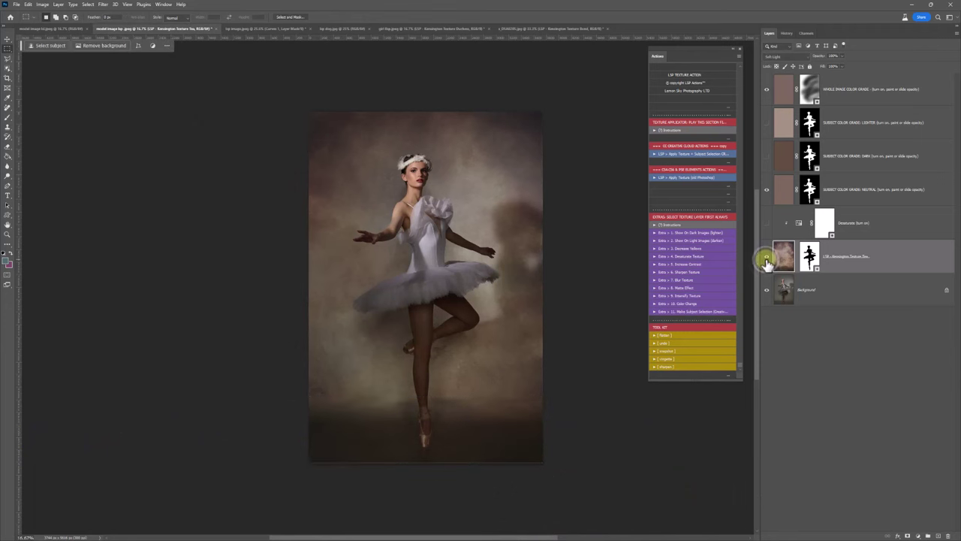
left_click(766, 259)
left_click(766, 260)
left_click(767, 259)
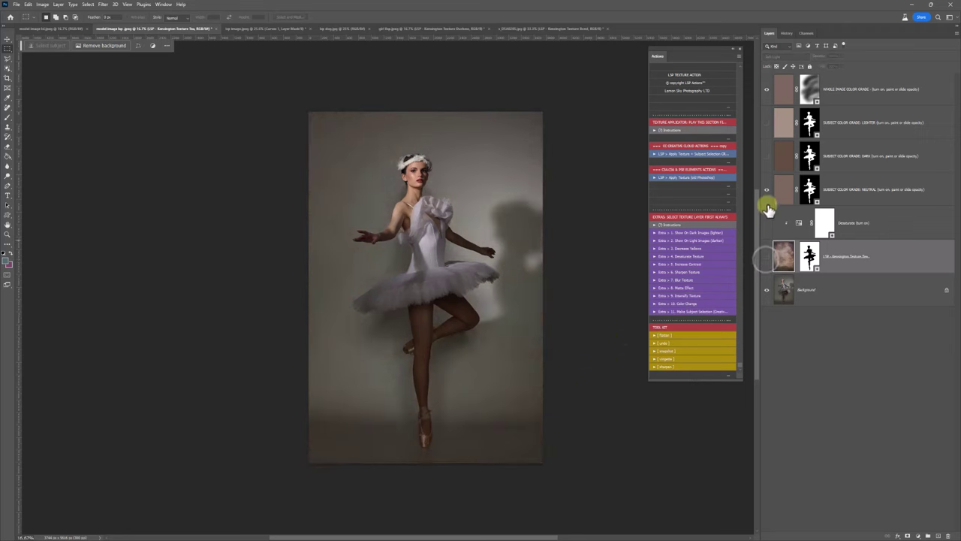
left_click(767, 189)
left_click(771, 84)
left_click_drag(767, 88, 767, 295)
left_click(767, 292, "alt")
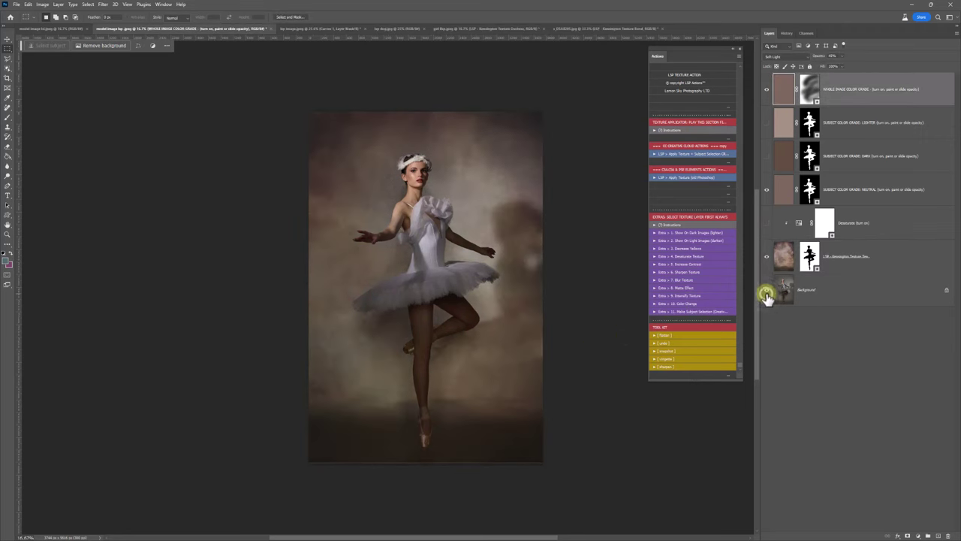
left_click(767, 291, "alt")
left_click(767, 291, "alt")
key("z")
left_click(423, 324)
left_click_drag(443, 343, 530, 340)
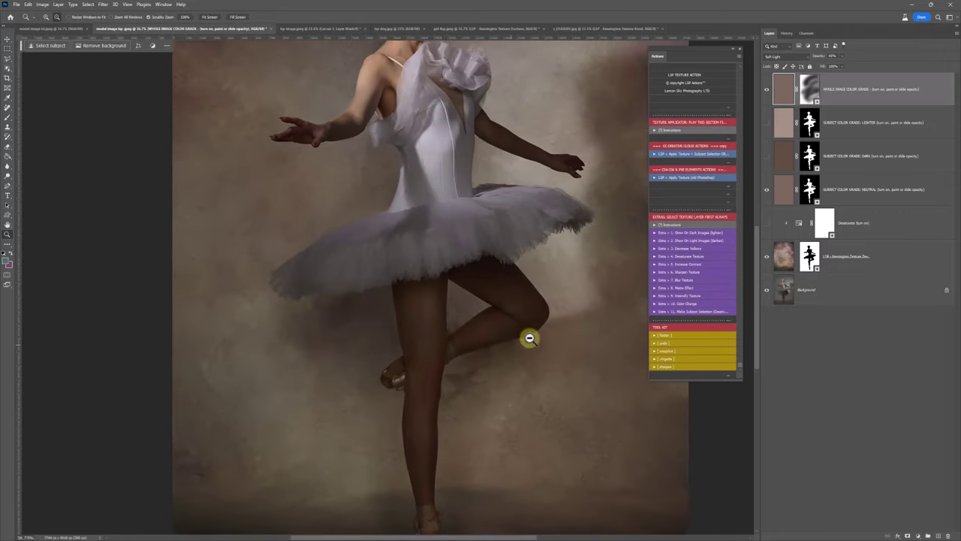
scroll(531, 339, "up", 3)
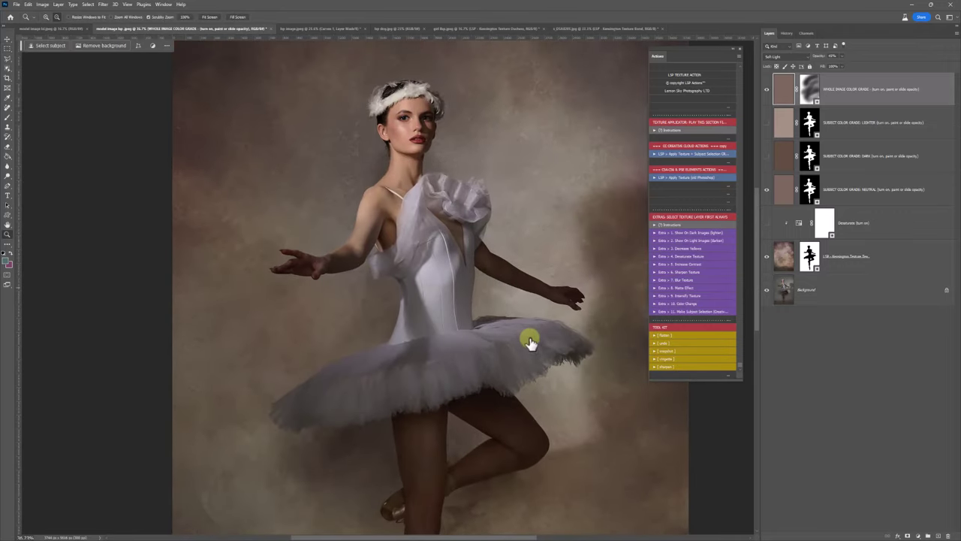
left_click(765, 258, "alt")
left_click(766, 259, "alt")
left_click(767, 291, "alt")
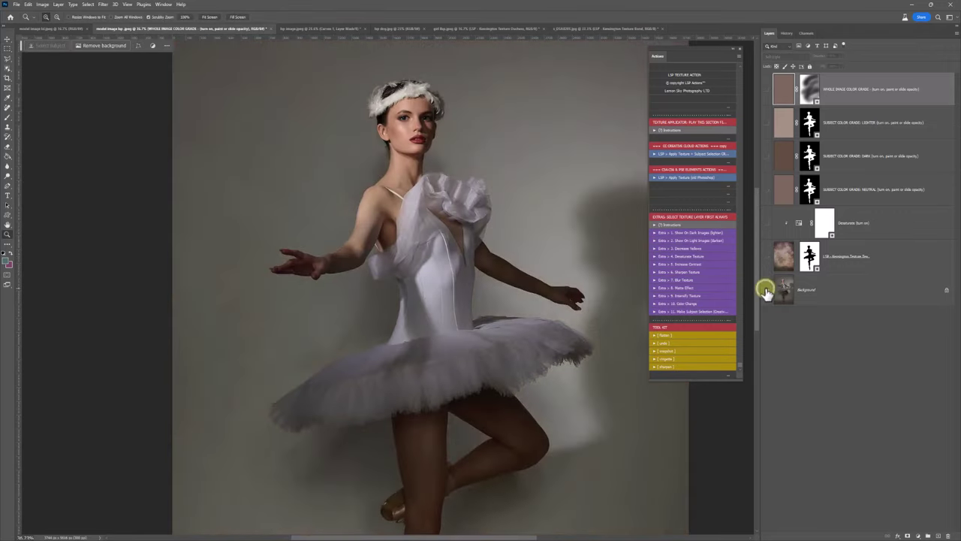
left_click(766, 292, "alt")
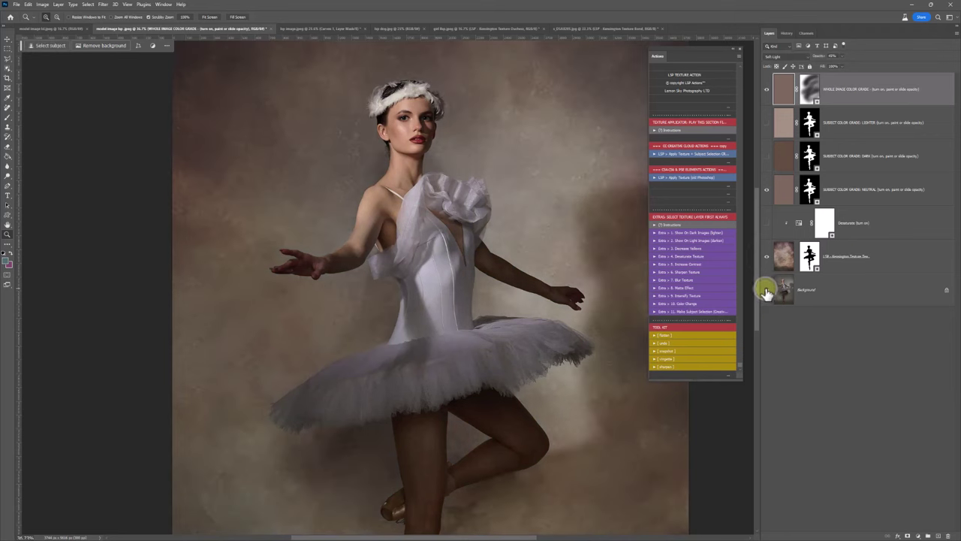
left_click(767, 259, "alt")
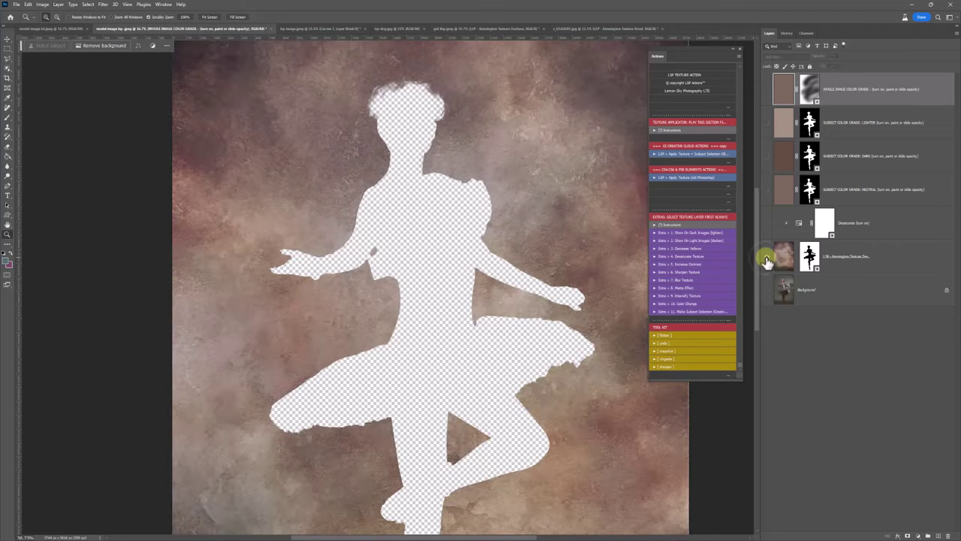
left_click(766, 259, "alt")
left_click(767, 293, "alt")
left_click(767, 294, "alt")
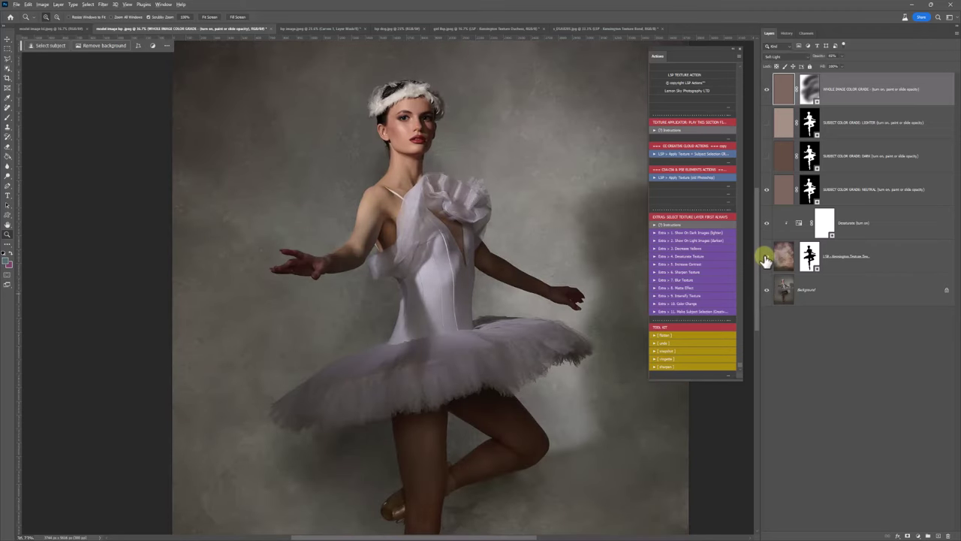
left_click(766, 259, "alt")
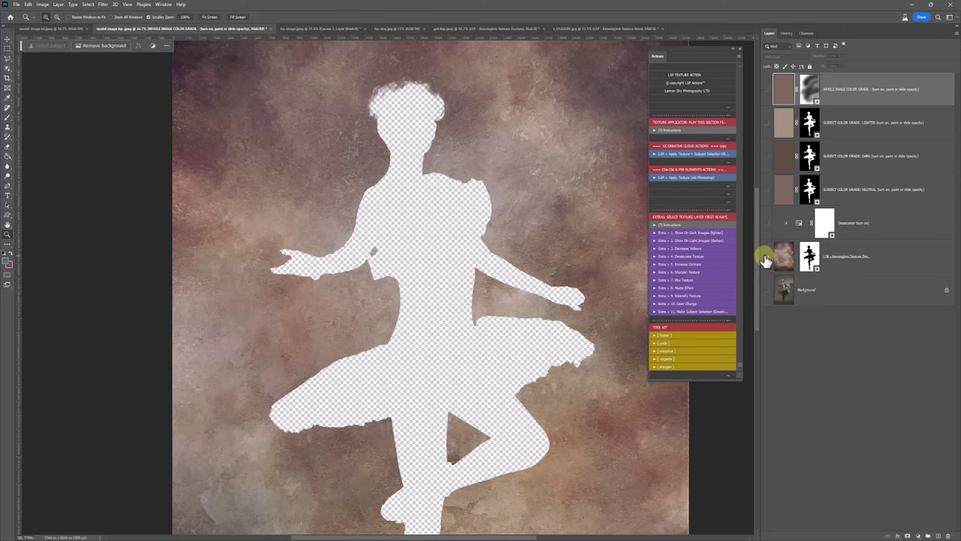
left_click(766, 259, "alt")
left_click(359, 314, "alt")
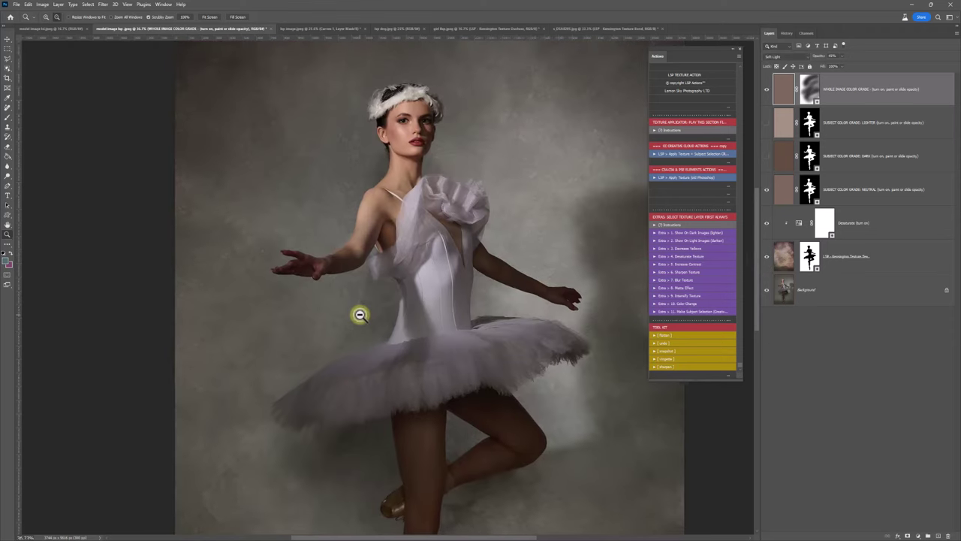
left_click(360, 314, "alt")
left_click(364, 315, "alt")
key("h")
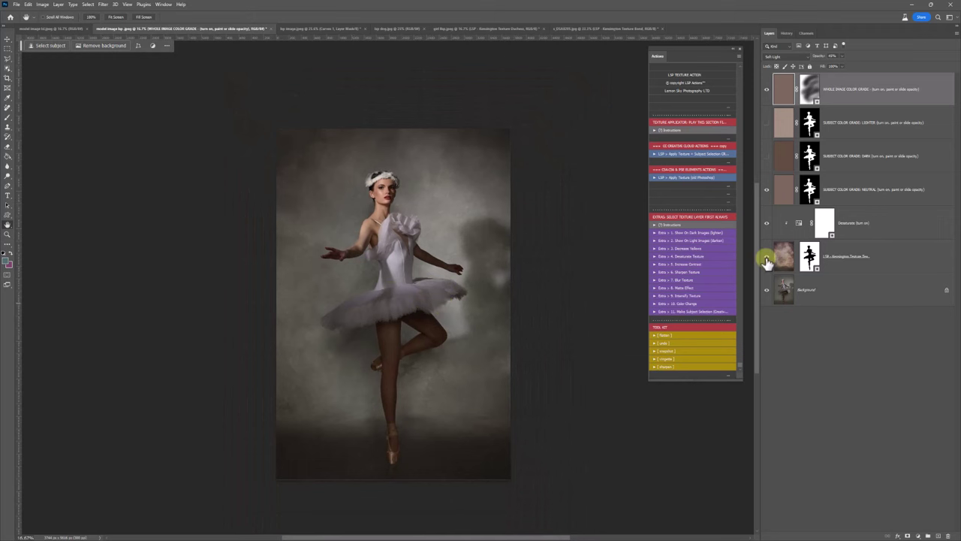
On the model.jpeg portrait, run LSP Apply Texture > Subject Selection and continue to the textures.
left_click(32, 28)
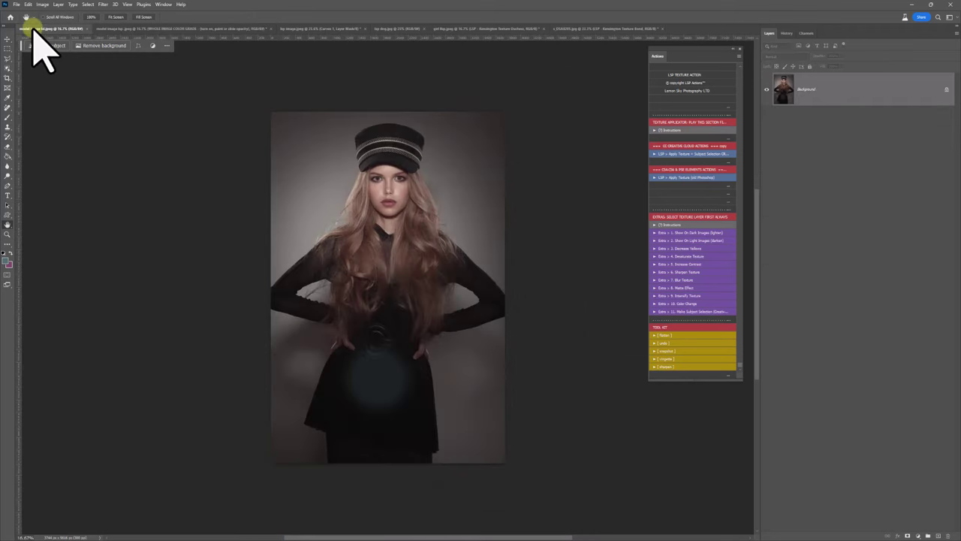
left_click(667, 154)
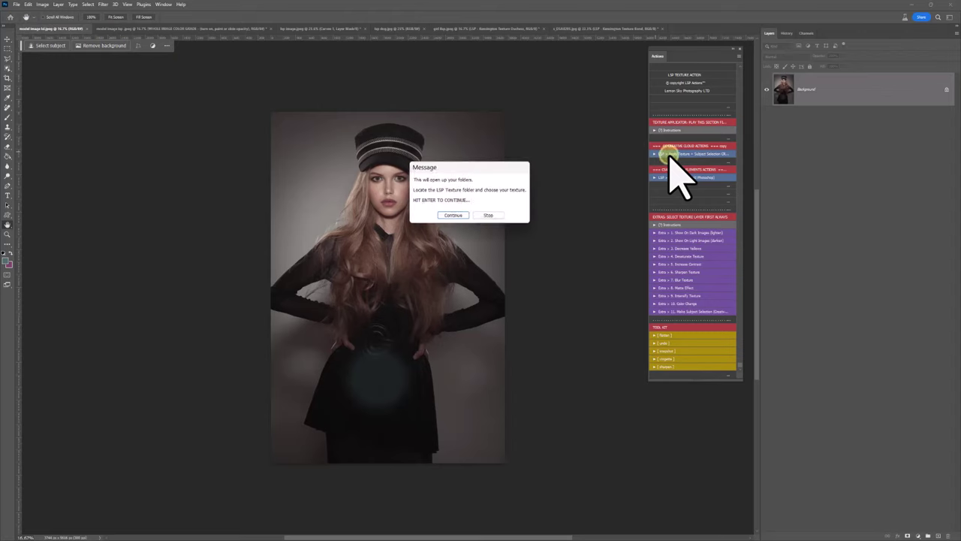
left_click(450, 216)
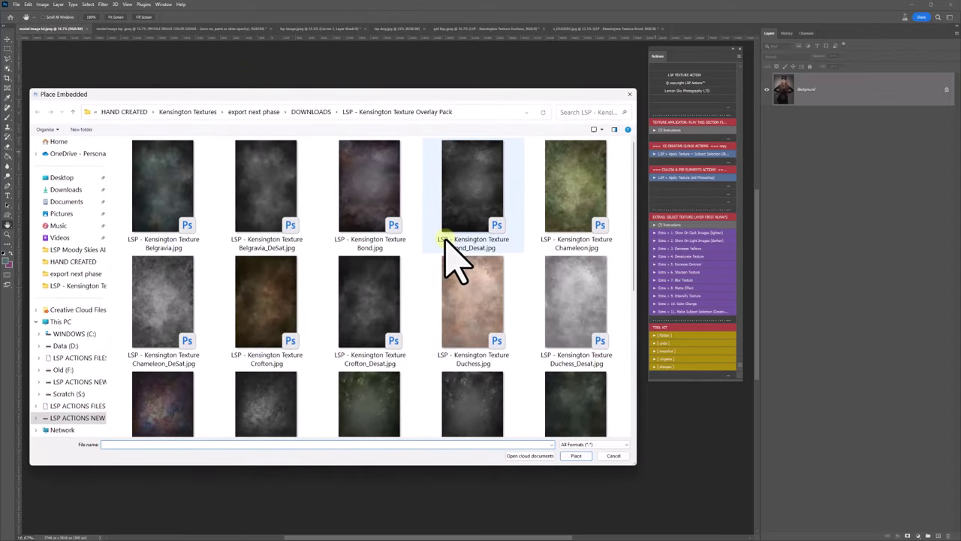
scroll(449, 251, "down", 3)
Place a Kensington texture, scale it to cover the canvas, and commit it.
double_click(200, 279)
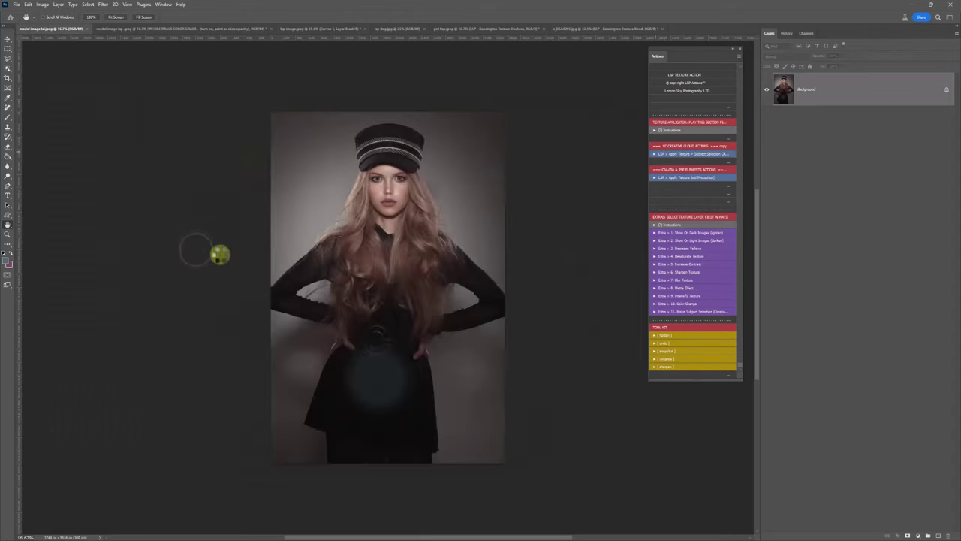
left_click_drag(383, 283, 339, 194)
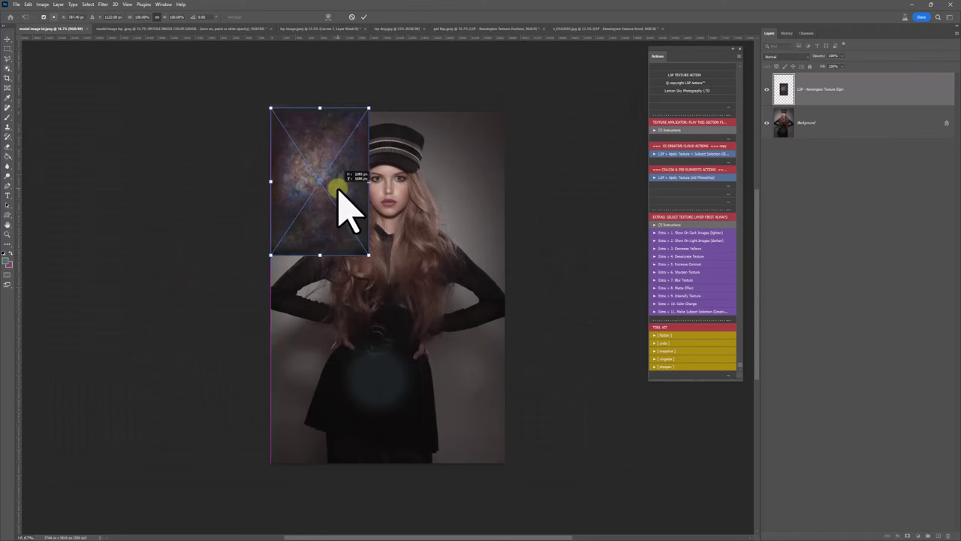
left_click_drag(368, 256, 368, 256)
left_click_drag(496, 431, 513, 457)
key("Return")
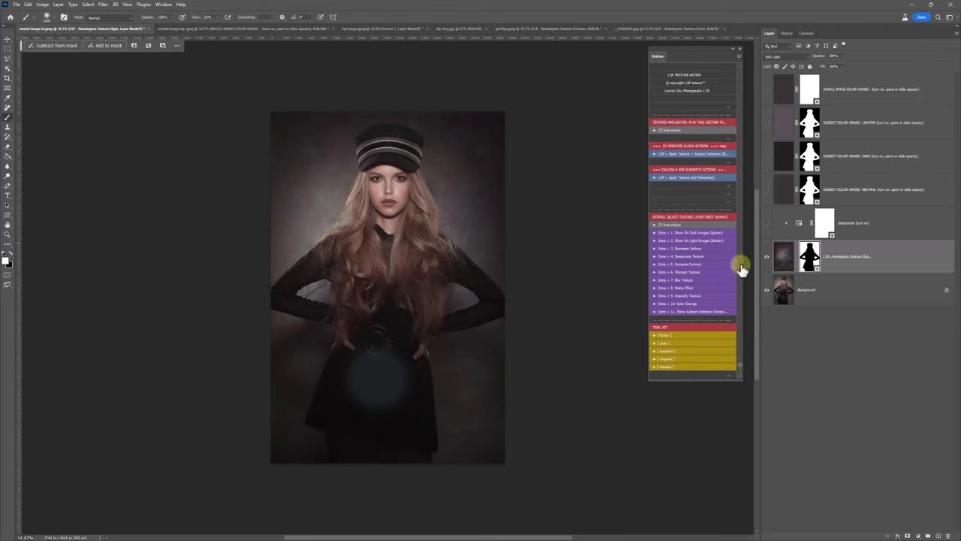
Compare the texture on and off, zoomed in on the woman's face and upper body.
left_click(766, 260)
left_click(766, 261)
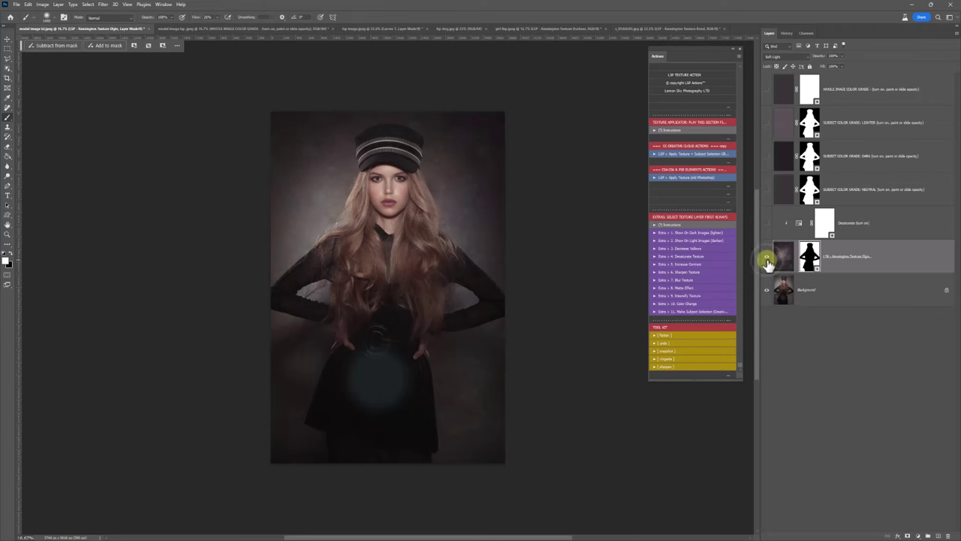
key("z")
left_click_drag(451, 221, 462, 228)
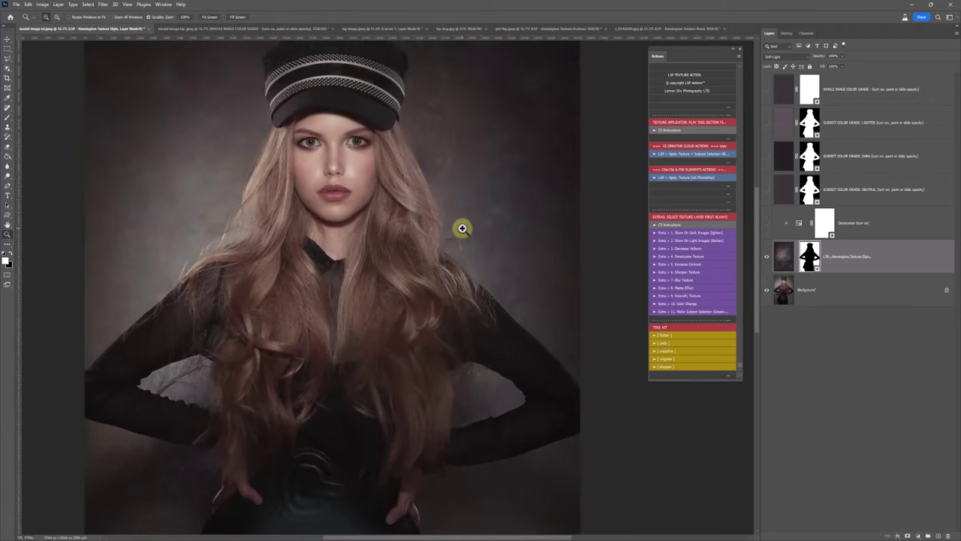
left_click(767, 258)
left_click(767, 258)
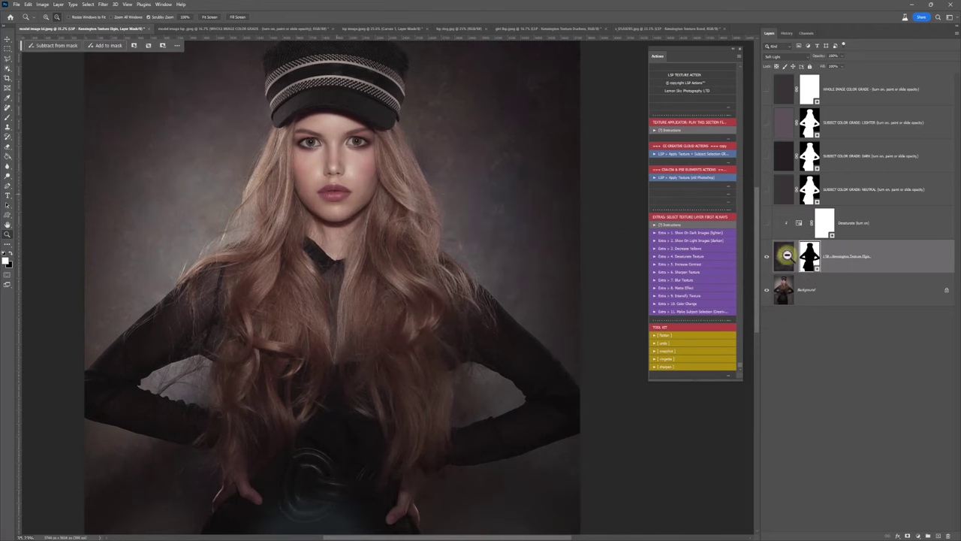
Paint black on the texture mask to fade it from the left background.
left_click(7, 117)
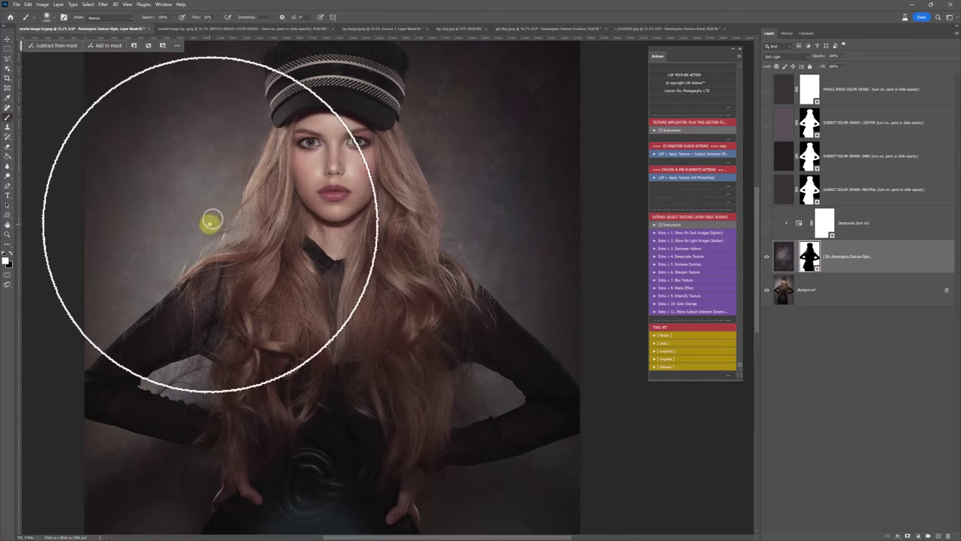
mouse_move(211, 222)
left_mouse_down()
mouse_move(230, 167)
mouse_move(219, 160)
mouse_move(192, 230)
mouse_move(456, 167)
mouse_move(455, 320)
mouse_move(428, 373)
mouse_move(533, 396)
mouse_move(259, 419)
mouse_move(143, 355)
mouse_move(192, 233)
mouse_move(224, 69)
mouse_move(404, 66)
mouse_move(437, 85)
mouse_move(460, 179)
mouse_move(445, 239)
mouse_move(448, 326)
mouse_move(555, 382)
mouse_move(309, 397)
mouse_move(218, 355)
mouse_move(279, 360)
left_mouse_up()
scroll(224, 69, "up", 1)
left_click(767, 223)
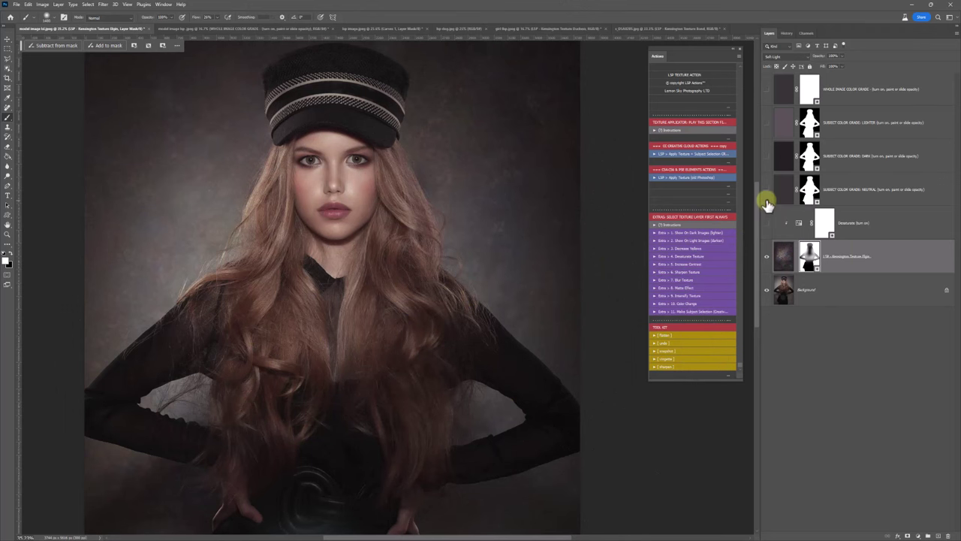
left_click(767, 191)
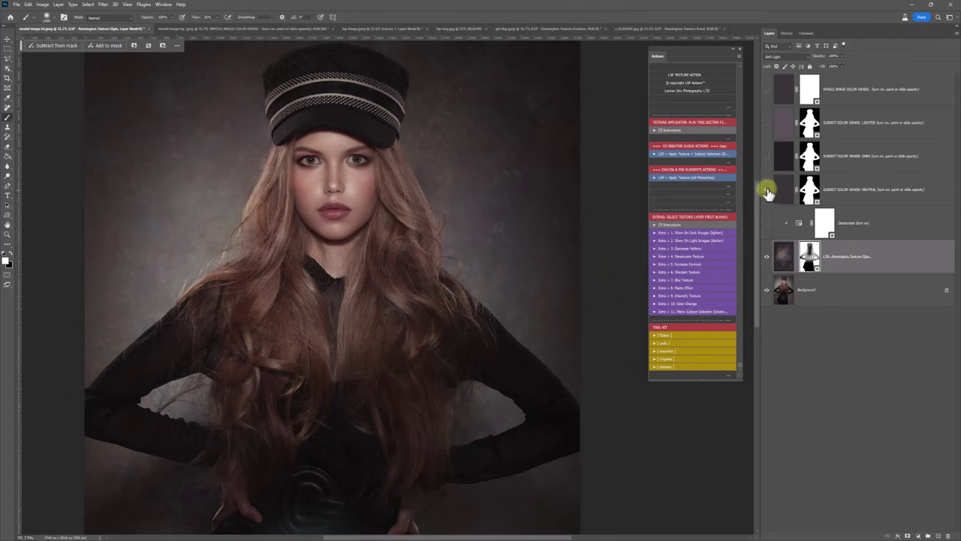
left_click(769, 124)
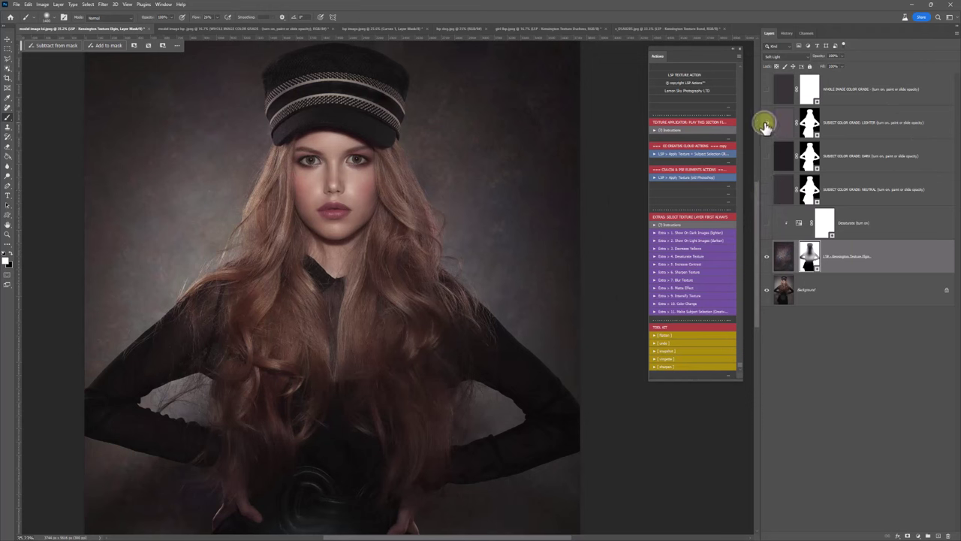
left_click(767, 292)
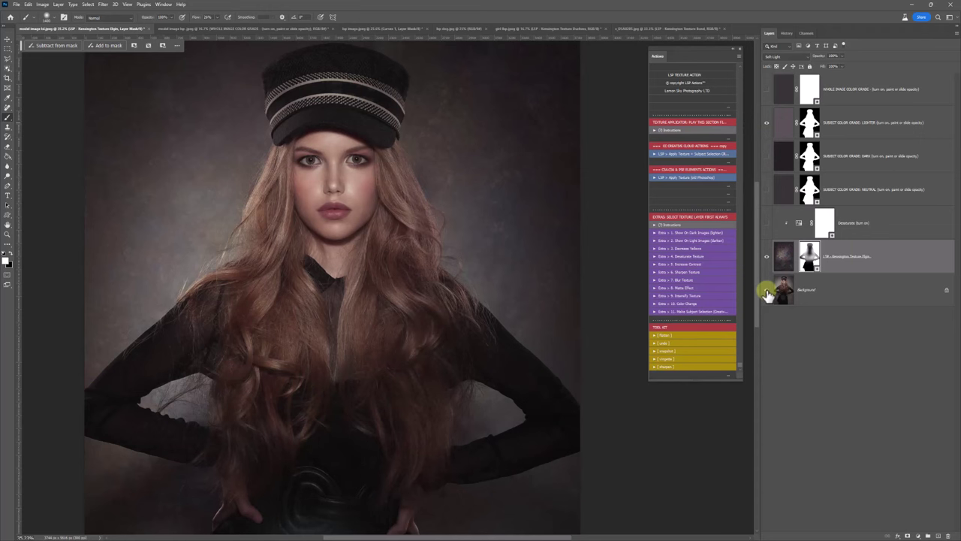
left_click(767, 293, "alt")
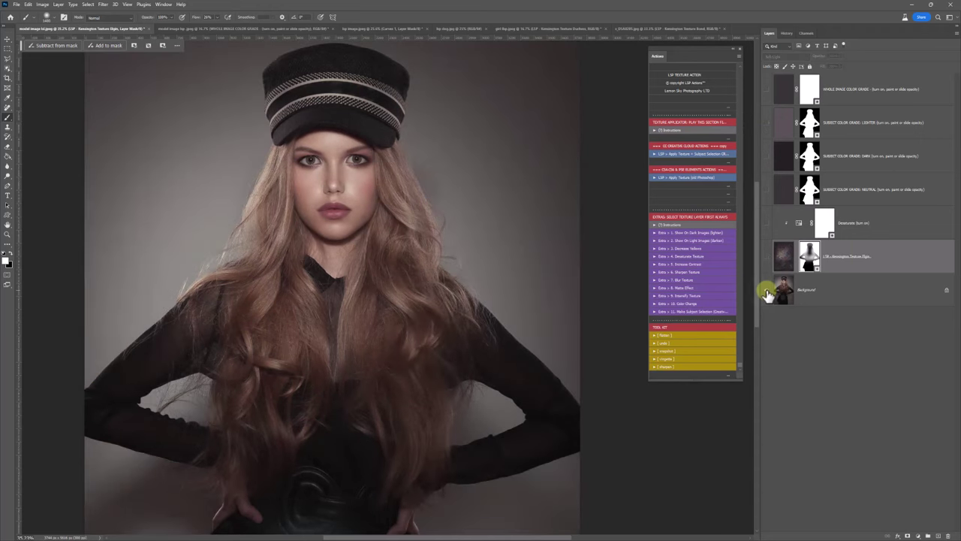
left_click(767, 293, "alt")
left_click(767, 293, "alt")
left_click(767, 293, "alt")
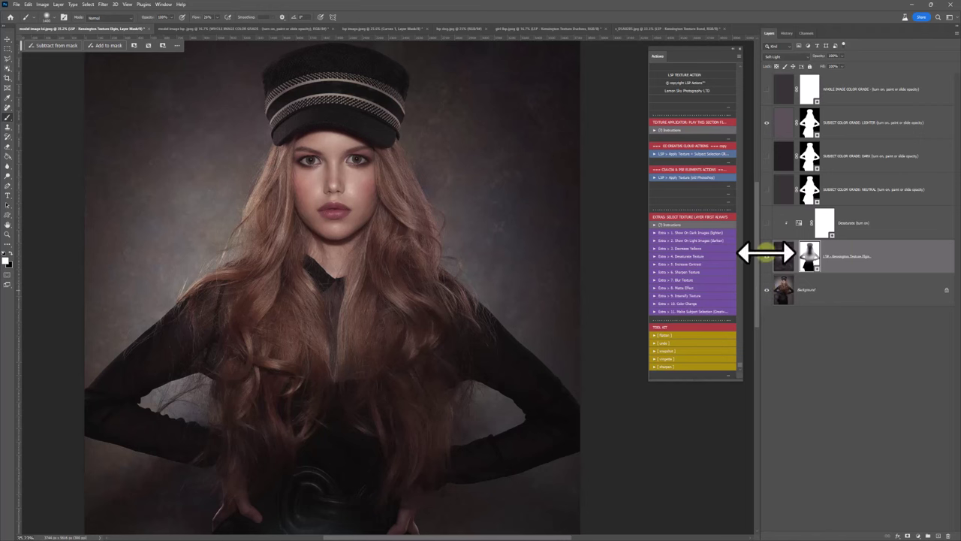
left_click(766, 89)
left_click(766, 89)
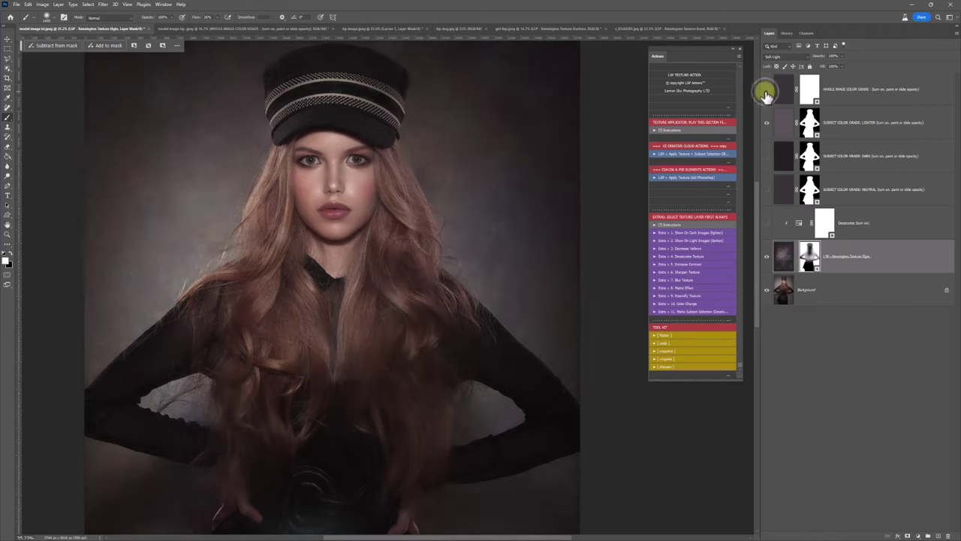
left_click(781, 256)
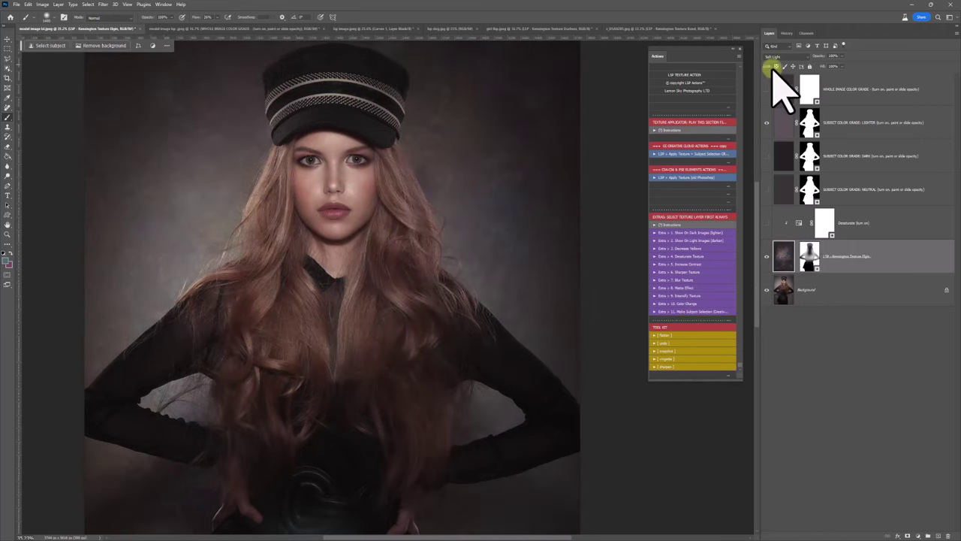
Change the texture layer's blend mode from Soft Light to Overlay and zoom out.
left_click(773, 56)
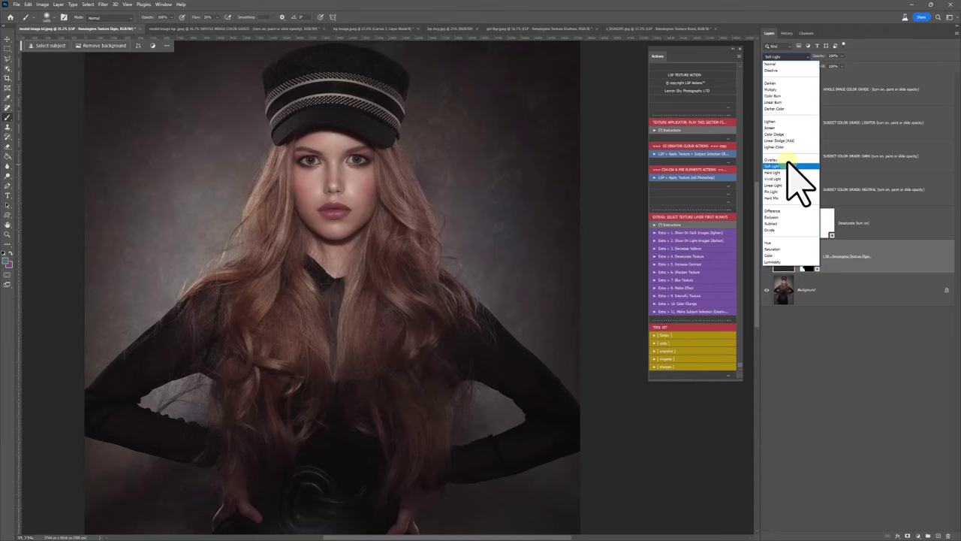
left_click(788, 160)
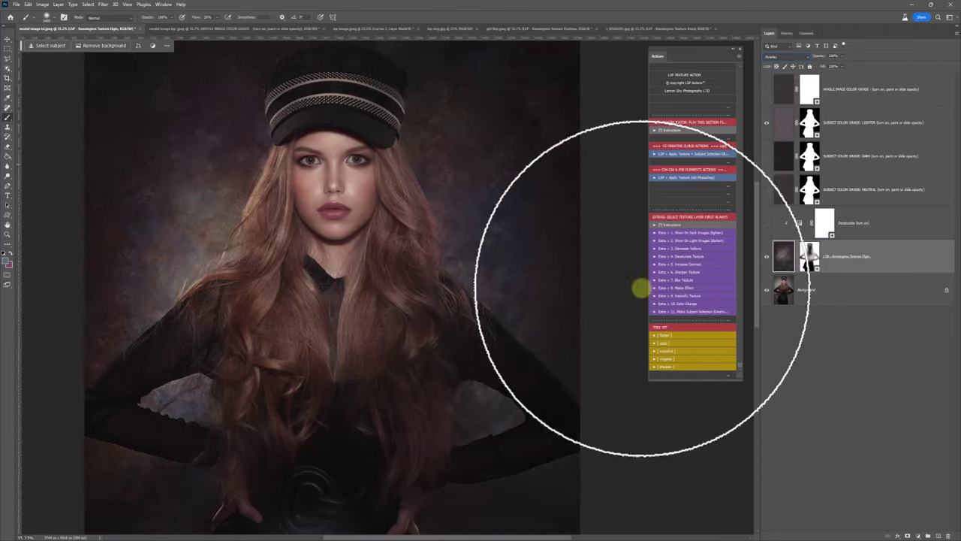
key("z")
scroll(434, 347, "down", 6)
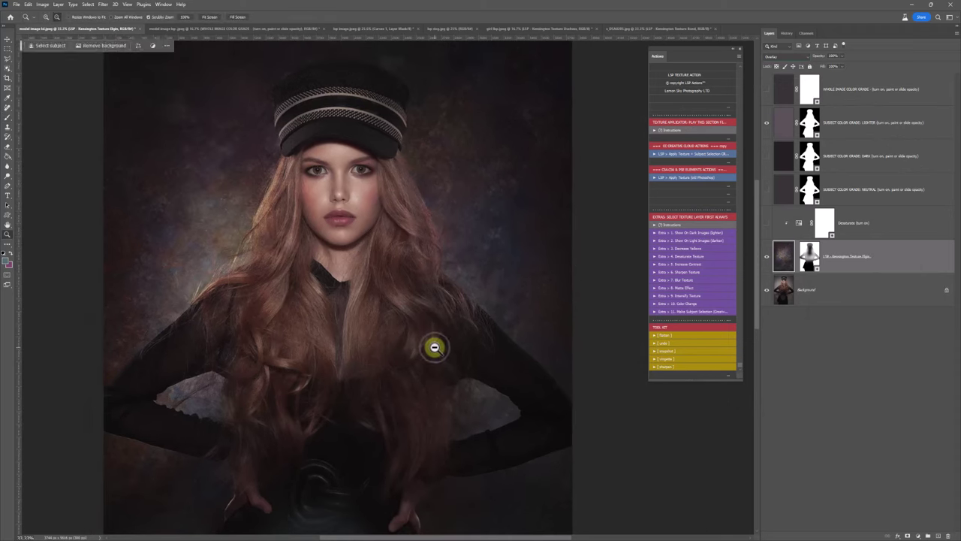
key("h")
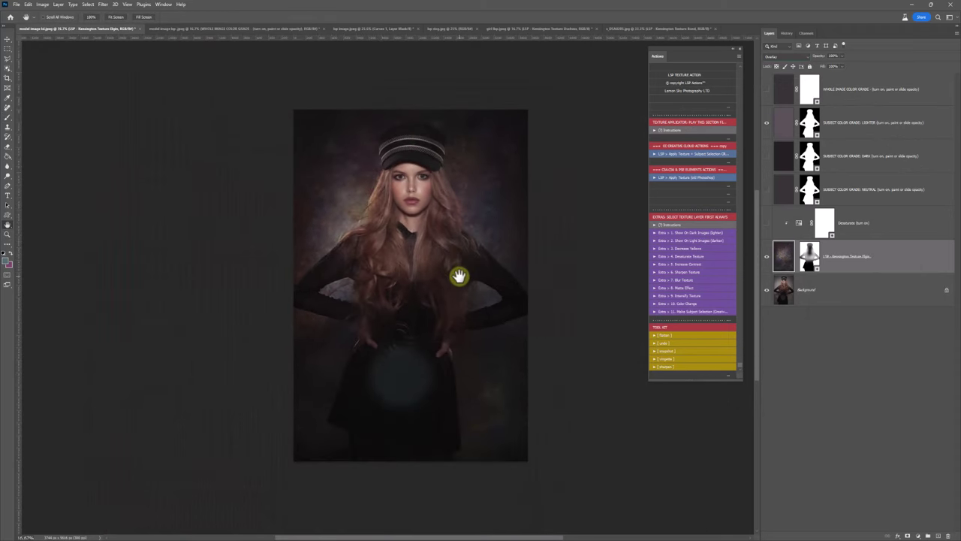
Select the texture mask with the Brush and compare the portrait with and without texture.
left_click(810, 256)
key("v")
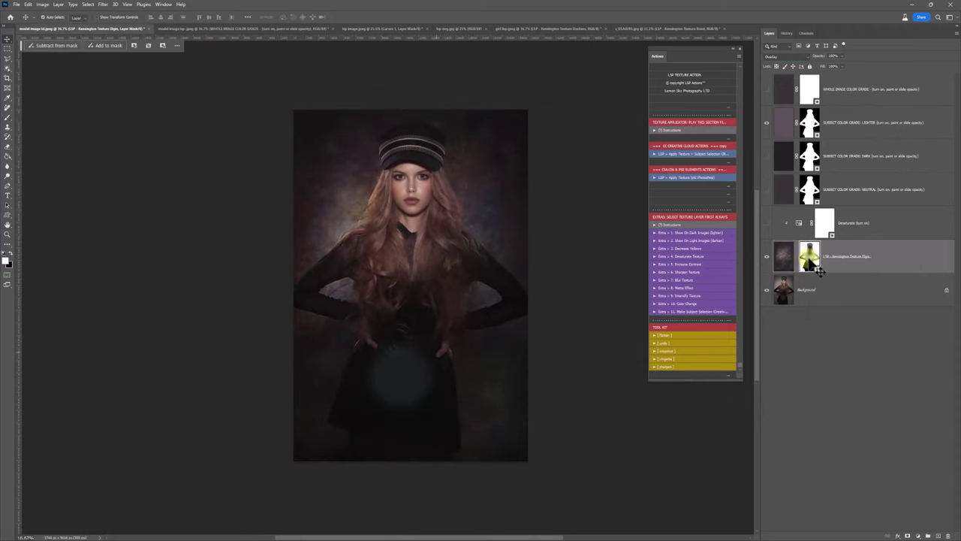
key("b")
left_click(768, 256)
left_click(768, 257)
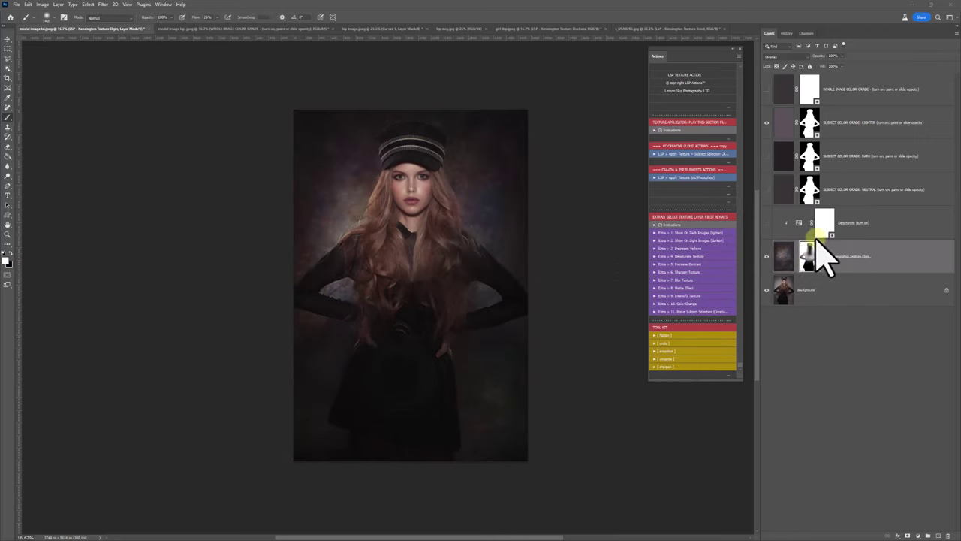
left_click(811, 251)
left_click(767, 257)
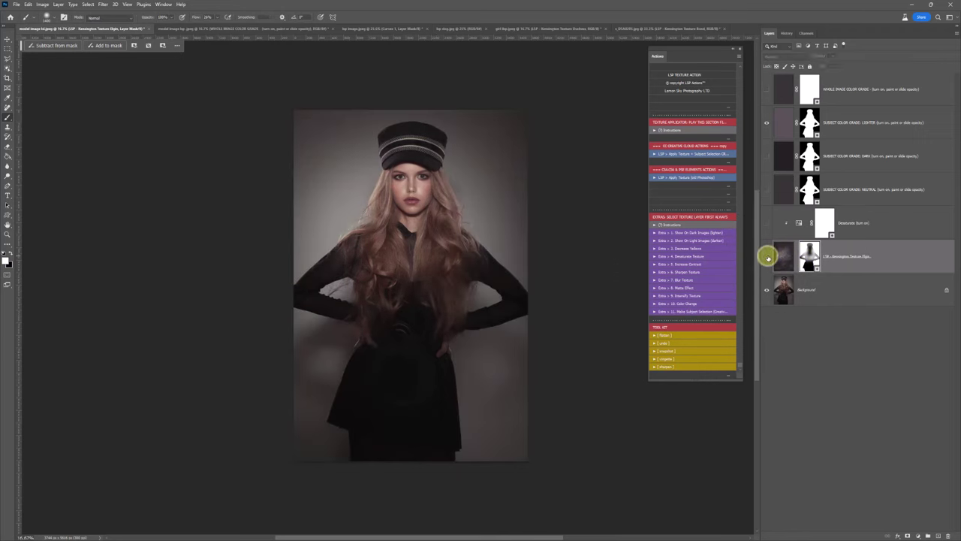
left_click(768, 256)
Enable the lighter subject colour grade after another comparison, then open hp image.jpeg.
scroll(693, 225, "up", 3)
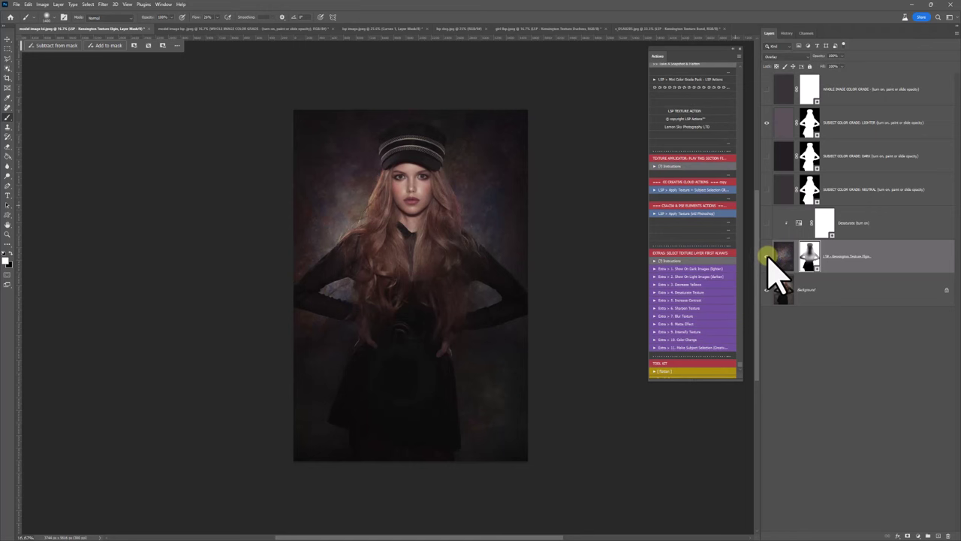
scroll(714, 146, "down", 2)
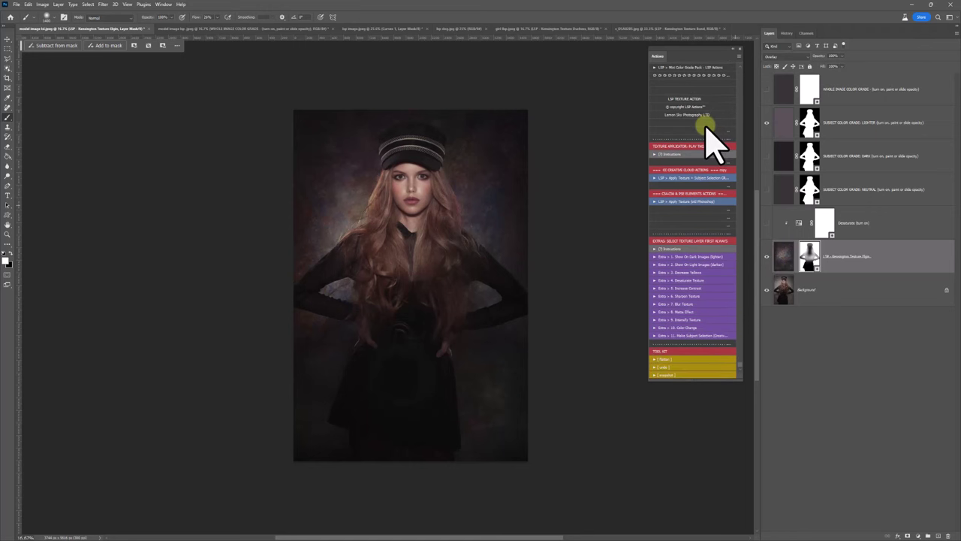
scroll(710, 141, "down", 2)
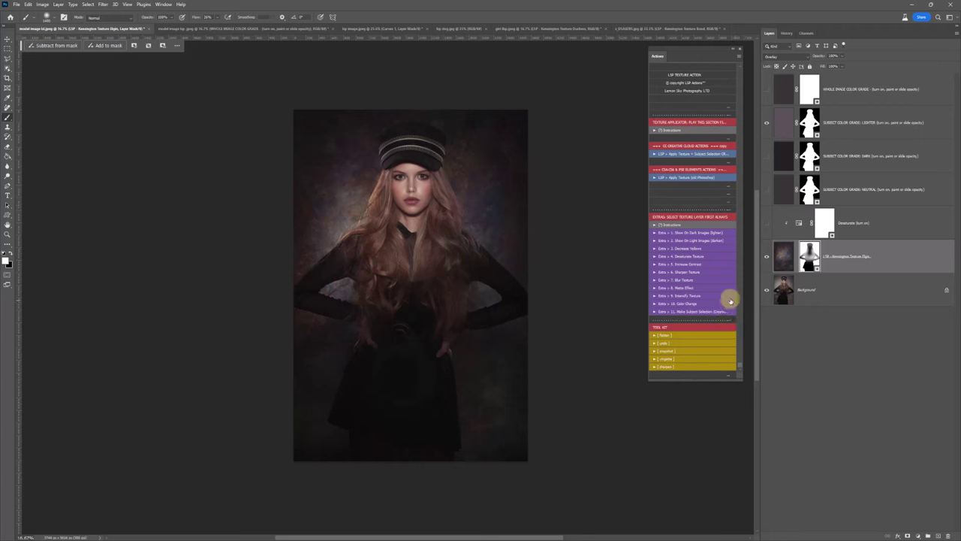
left_click(767, 256)
left_click(767, 256)
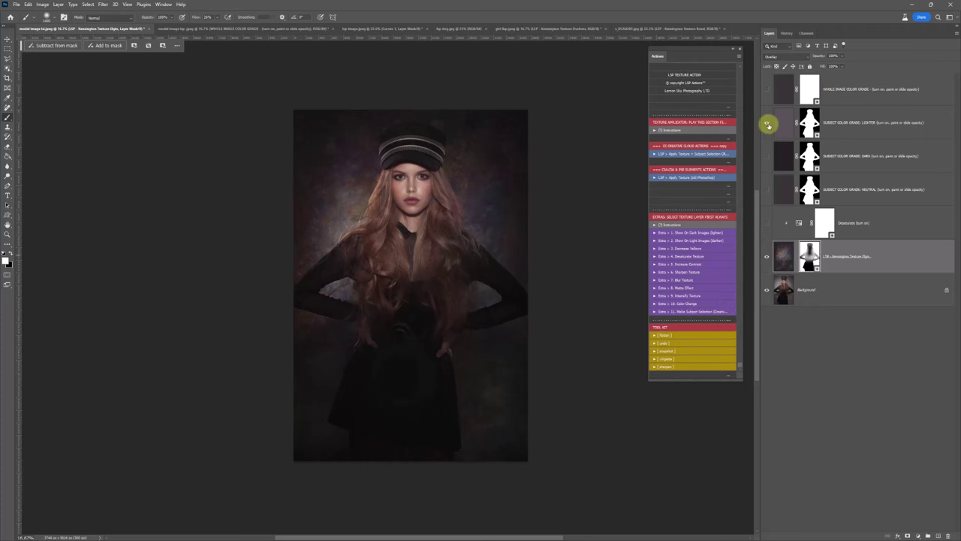
left_click(768, 123)
left_click(368, 29)
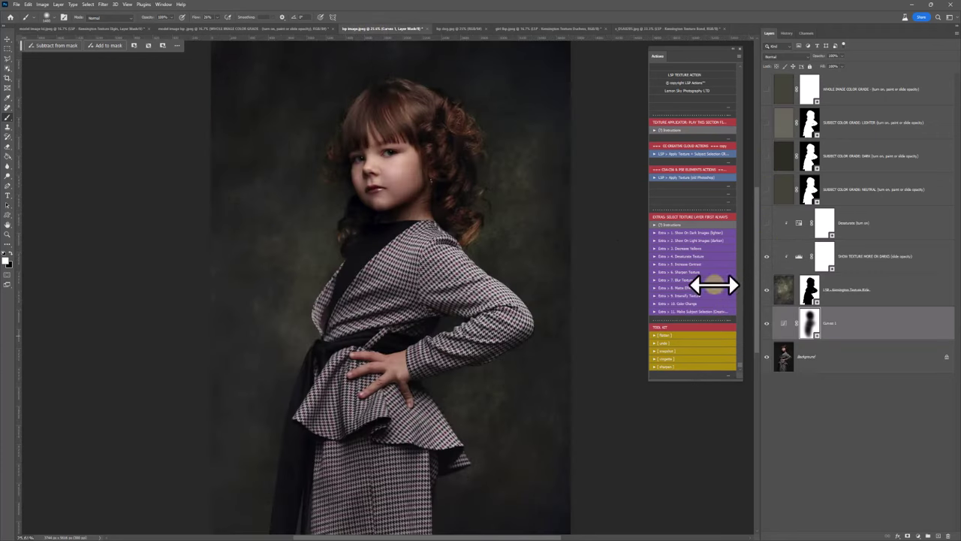
Compare texture layers on and off across the houndstooth, blue-dress and cap portraits.
left_click(767, 257)
left_click(766, 288)
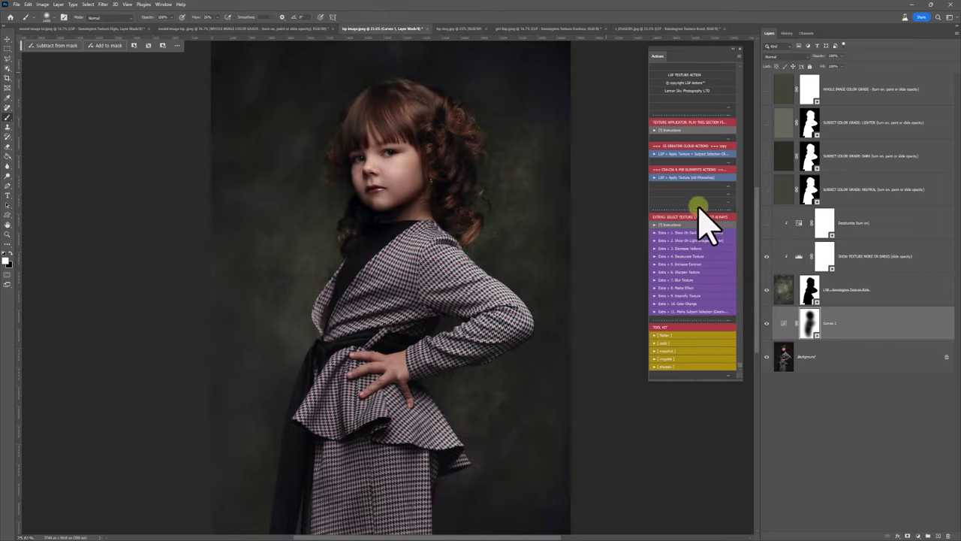
left_click(496, 29)
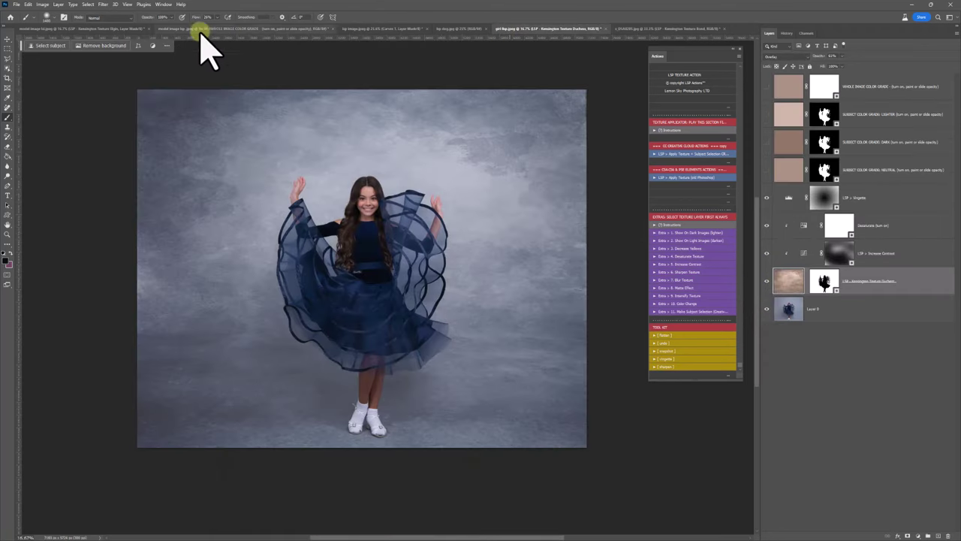
left_click(105, 29)
left_click(768, 257)
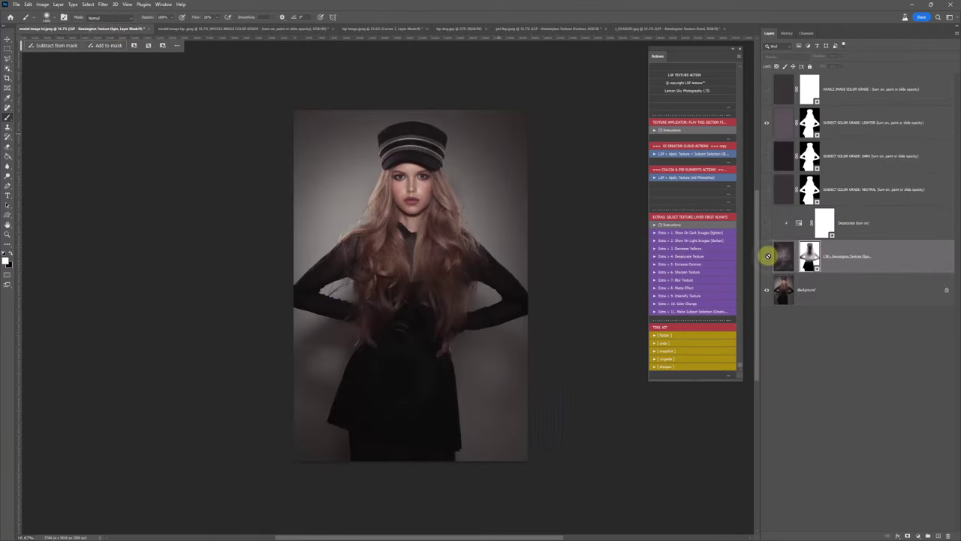
left_click(766, 257)
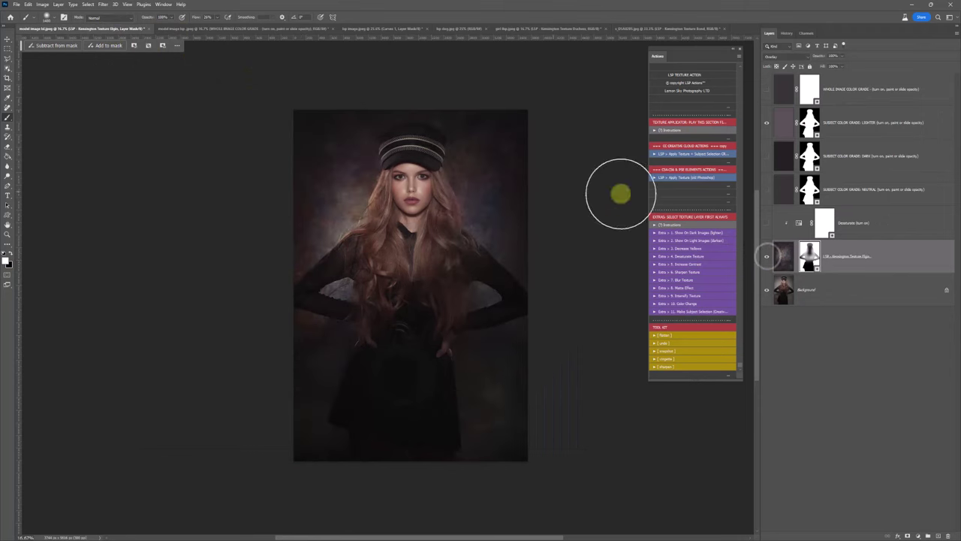
On the ballet dancer portrait, turn off the Desaturate layer so the texture turns warm brown.
left_click(235, 30)
left_click(767, 257)
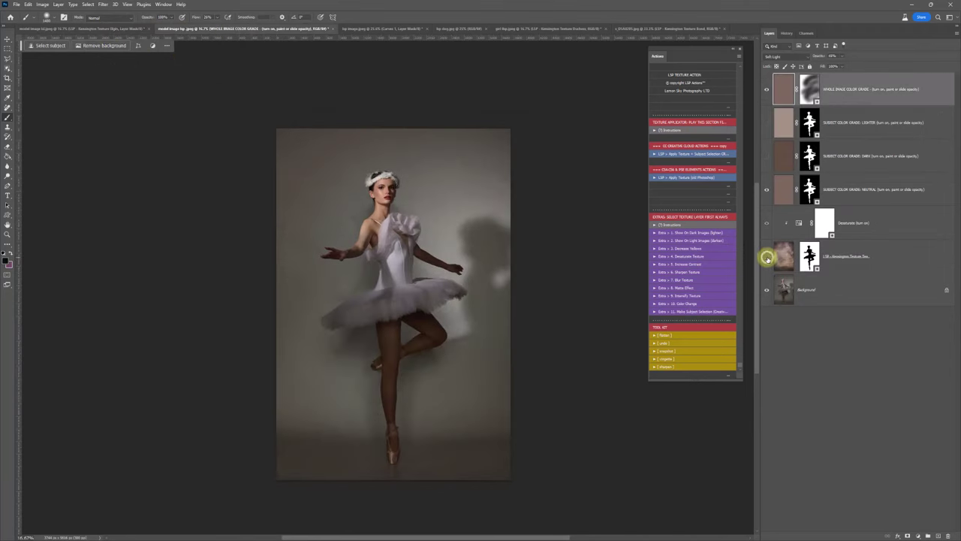
left_click(766, 257)
left_click(767, 257)
left_click(766, 257)
left_click(767, 222)
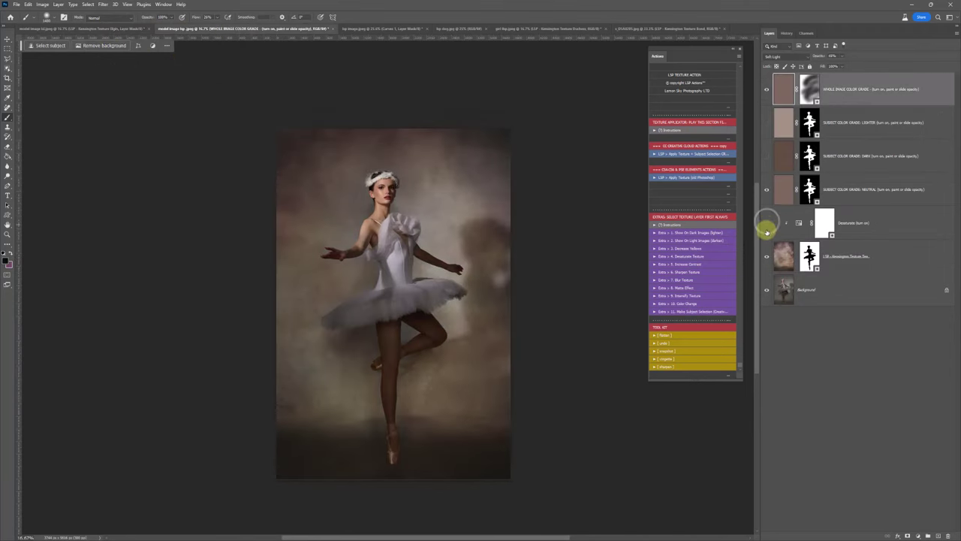
left_click(764, 258)
left_click(765, 257)
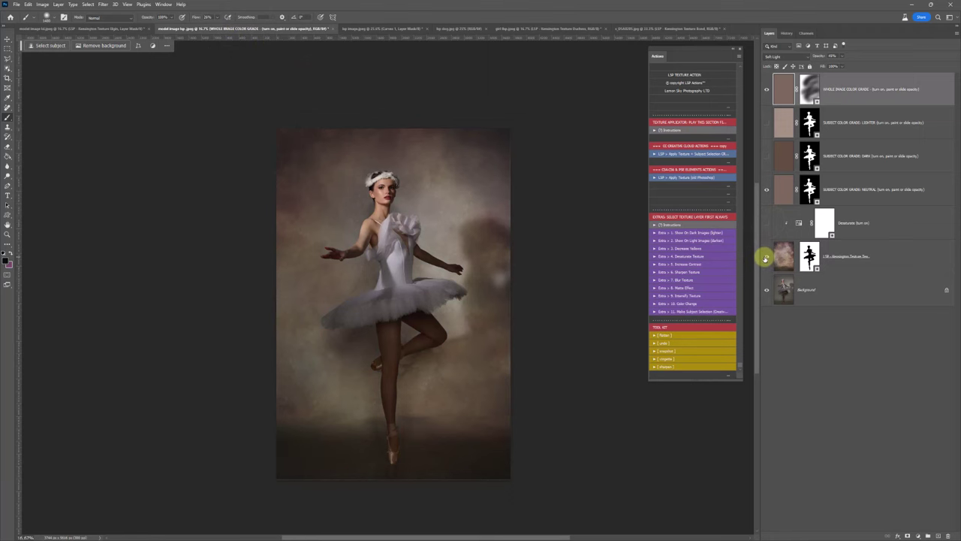